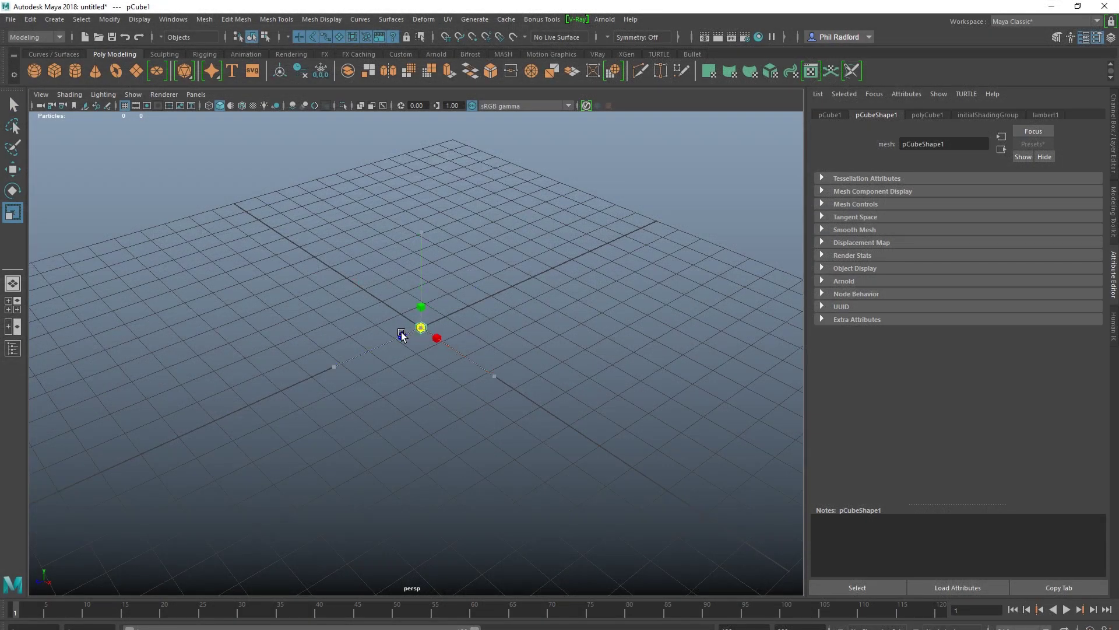
Create a MASH network from the small cube at the origin.
left_click_drag(262, 373, 310, 375, "alt")
right_click_drag(309, 375, 485, 419, "alt")
left_click_drag(485, 419, 447, 400, "alt")
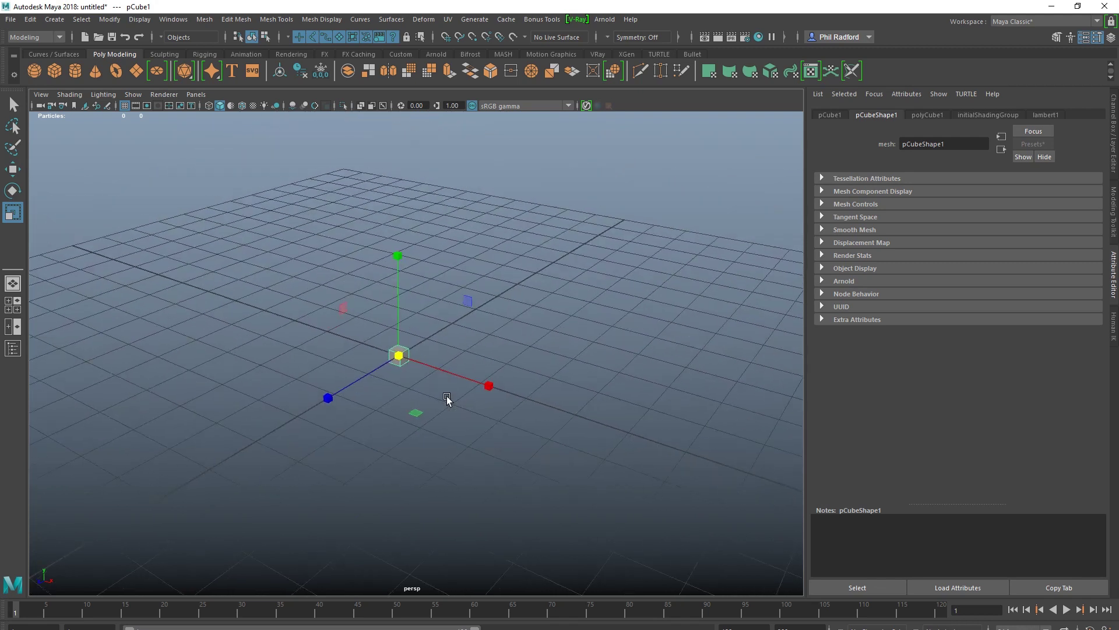
left_click(505, 55)
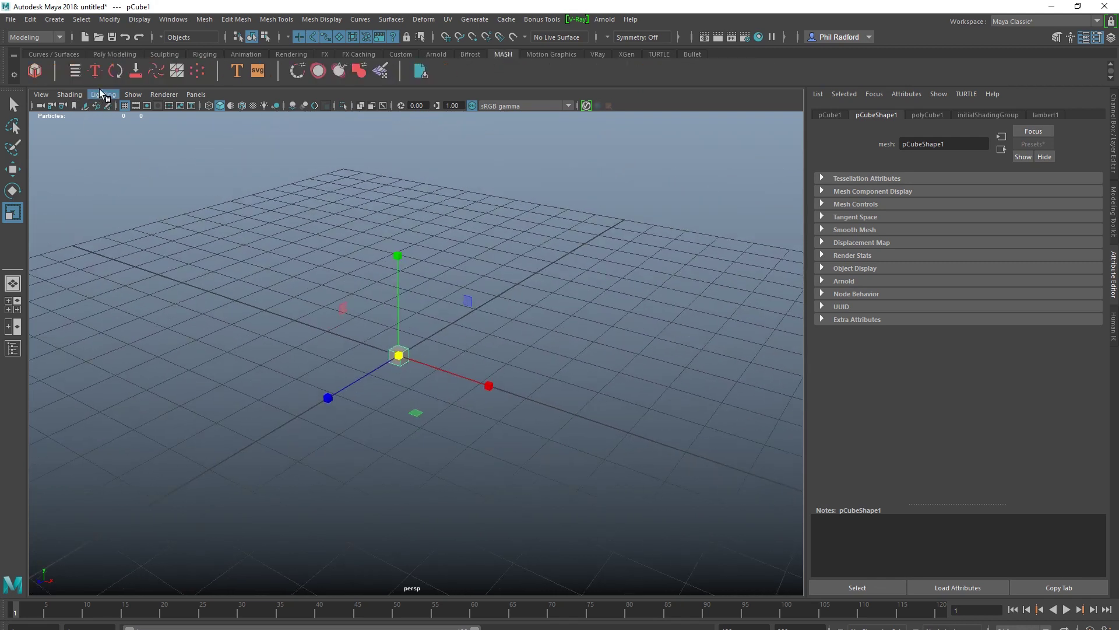
left_click(35, 70)
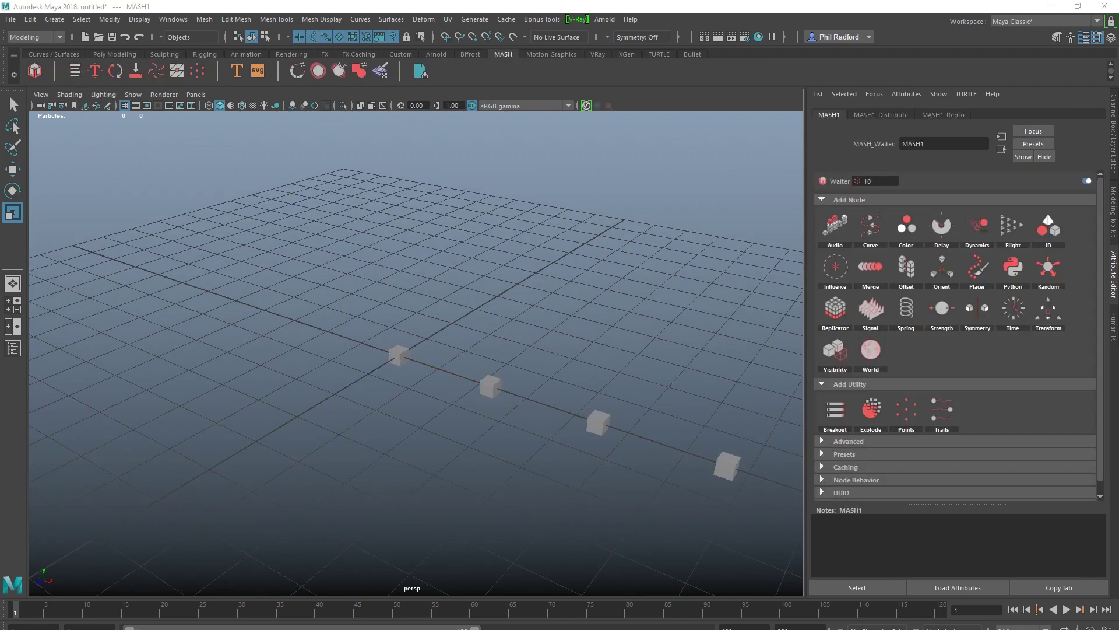
Dock the MASH Editor beside the viewport, with the Outliner docked beneath it and the space divided between them.
left_click(74, 71)
left_click_drag(300, 80, 9, 134)
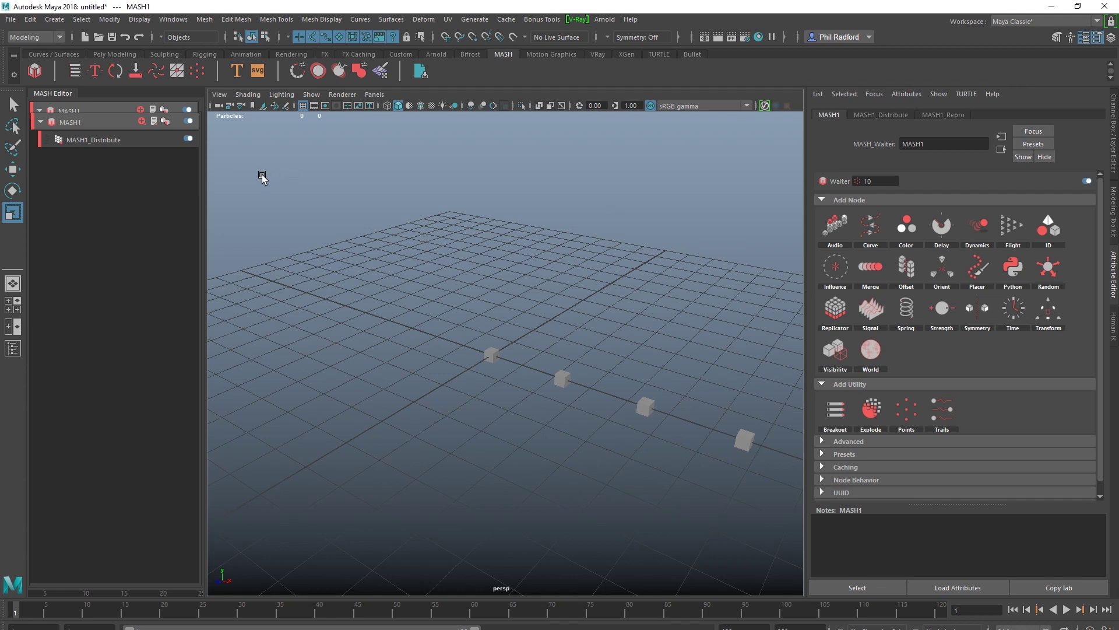
left_click(174, 19)
left_click(196, 147)
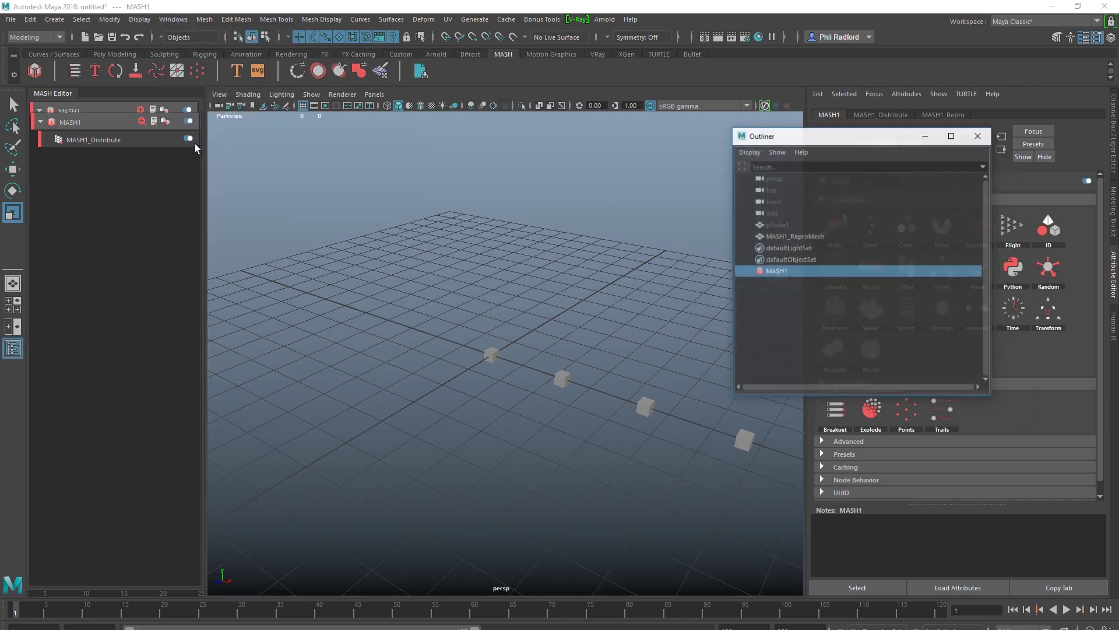
left_click_drag(758, 138, 64, 593)
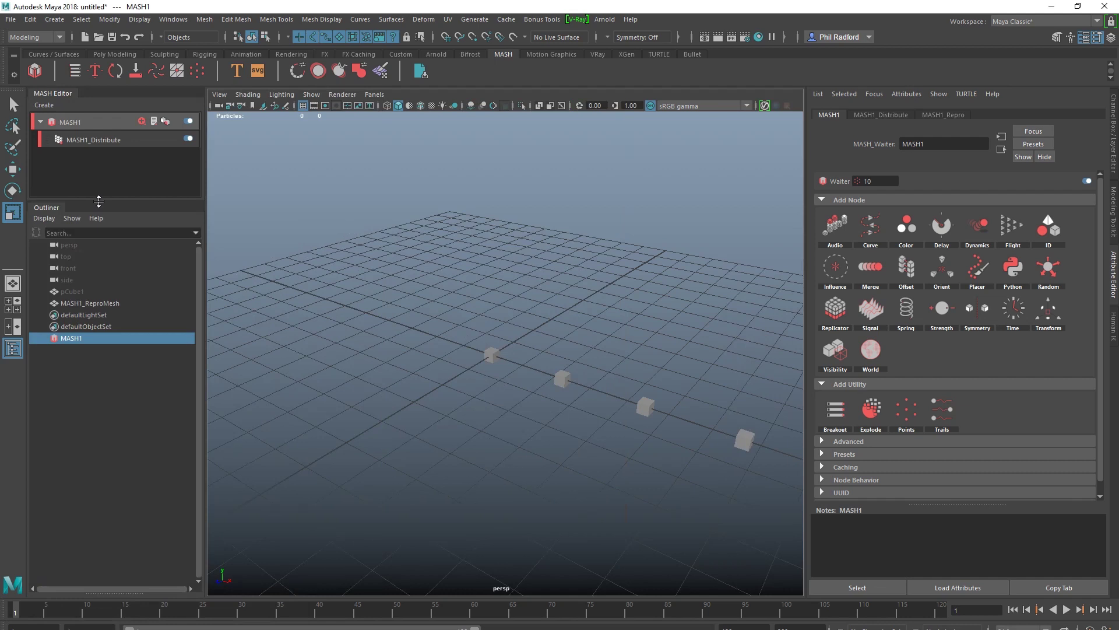
left_click_drag(98, 201, 98, 256)
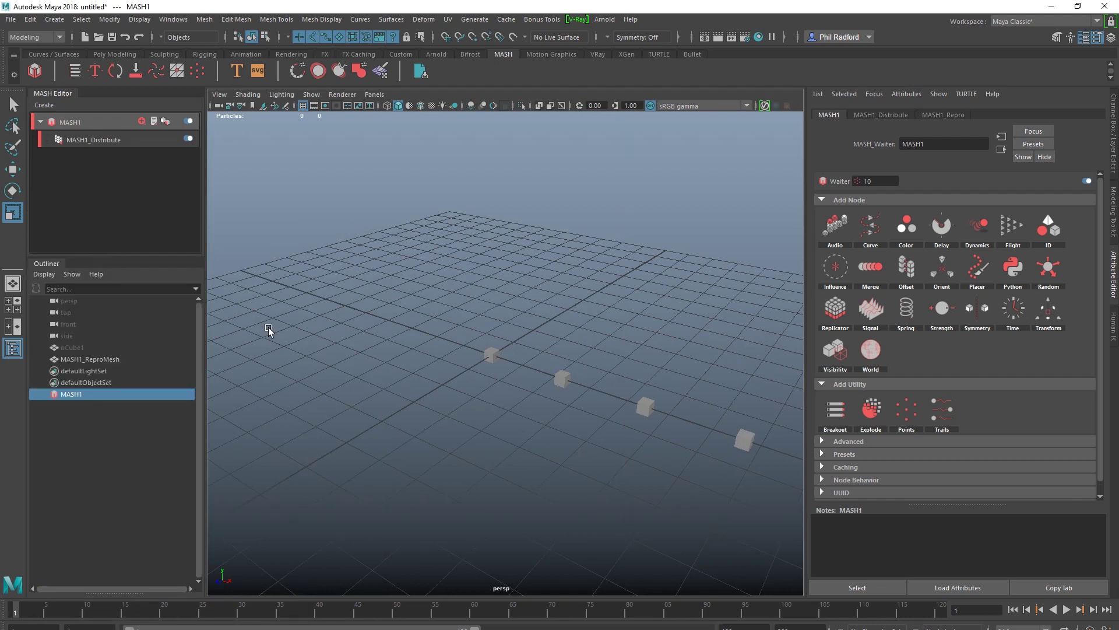
Add a Dynamics node to the MASH network.
middle_click_drag(527, 405, 349, 332, "alt")
left_click_drag(349, 331, 394, 333, "alt")
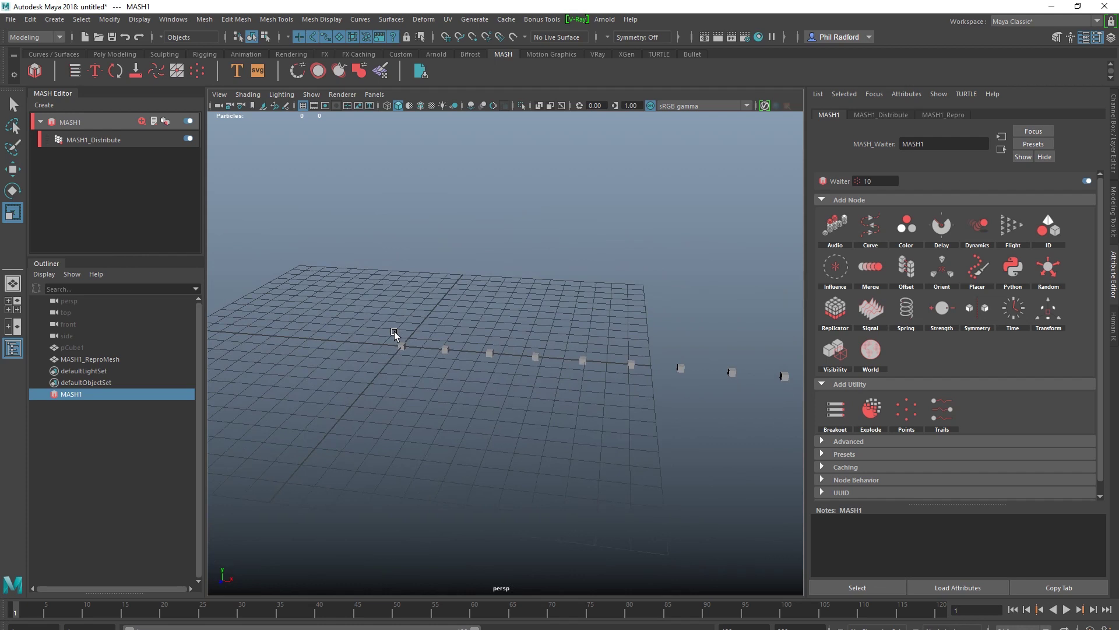
left_click_drag(490, 284, 439, 341, "alt")
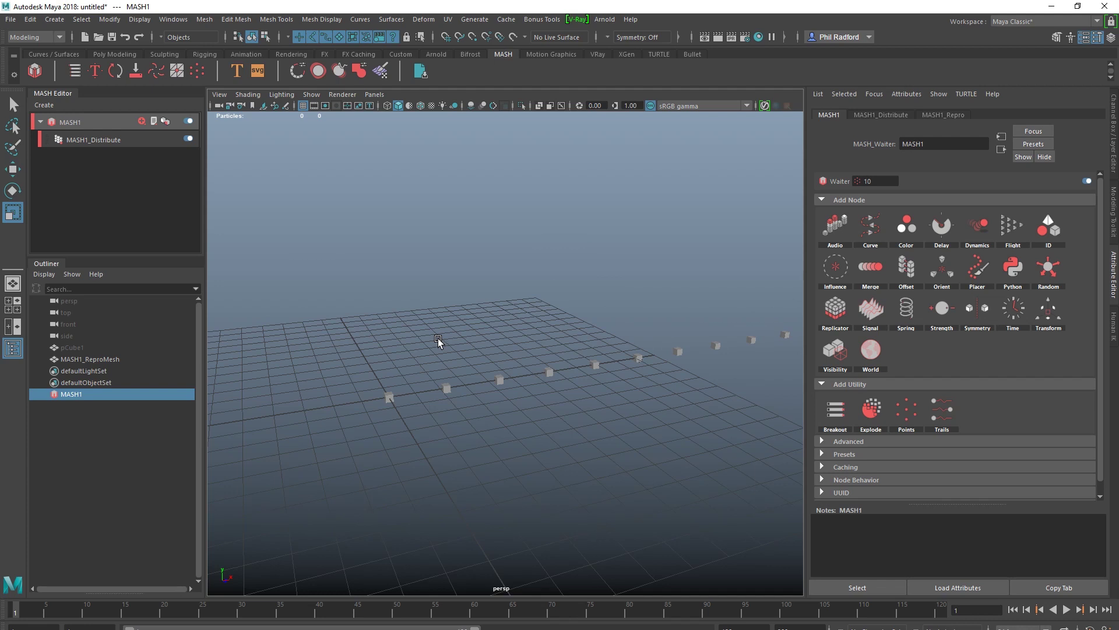
left_click_drag(438, 342, 528, 306, "alt")
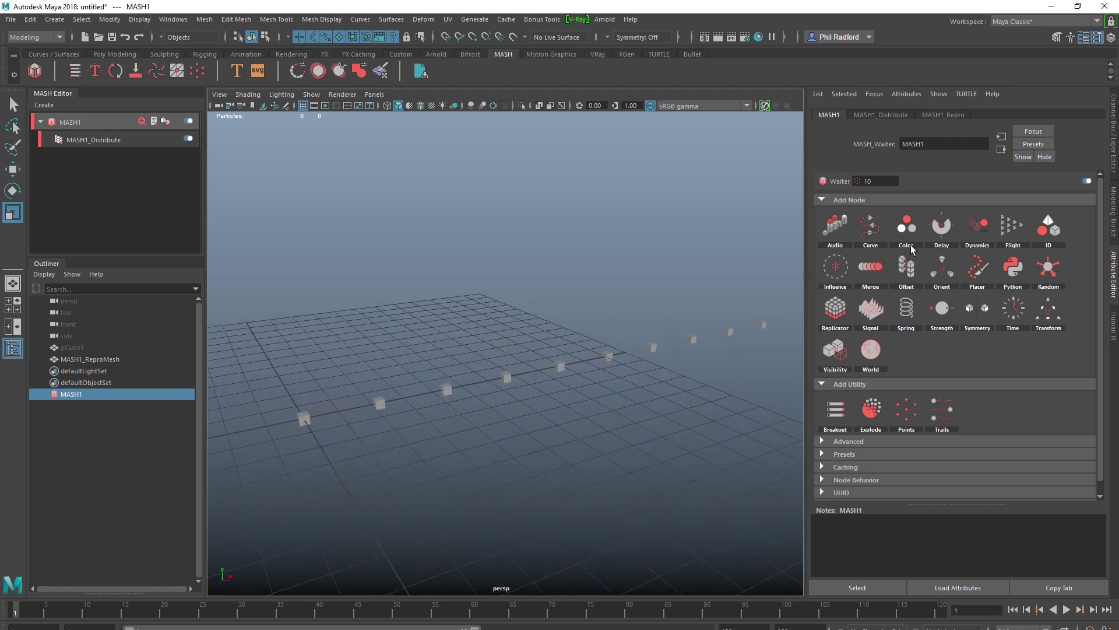
left_click(977, 226)
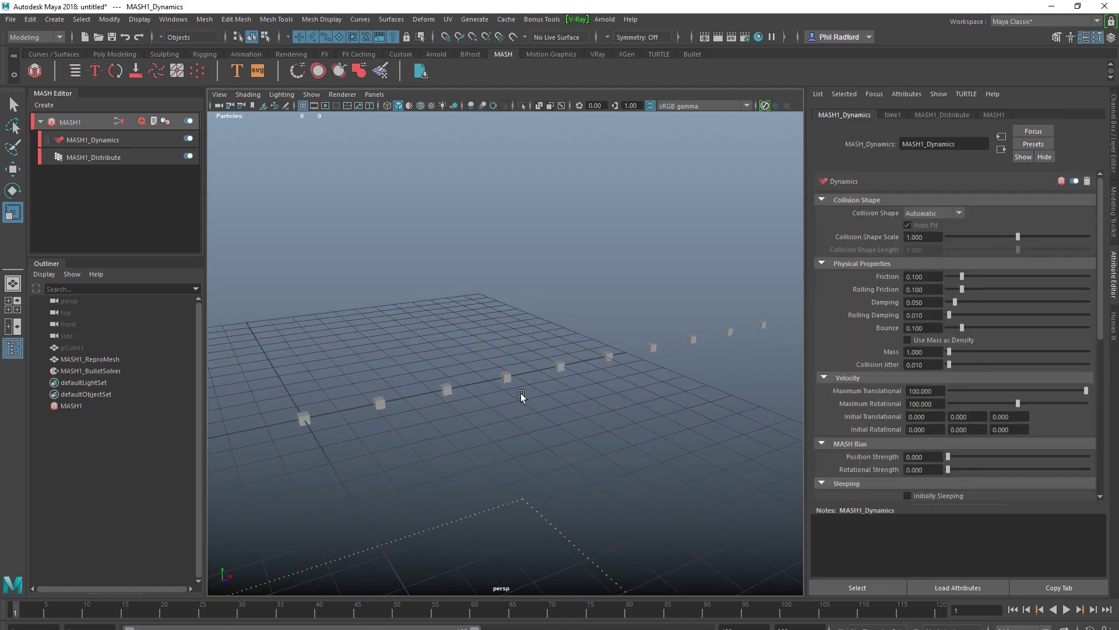
Play the simulation to watch the row of cubes fall, and return to the first frame.
left_click_drag(521, 395, 458, 315, "alt")
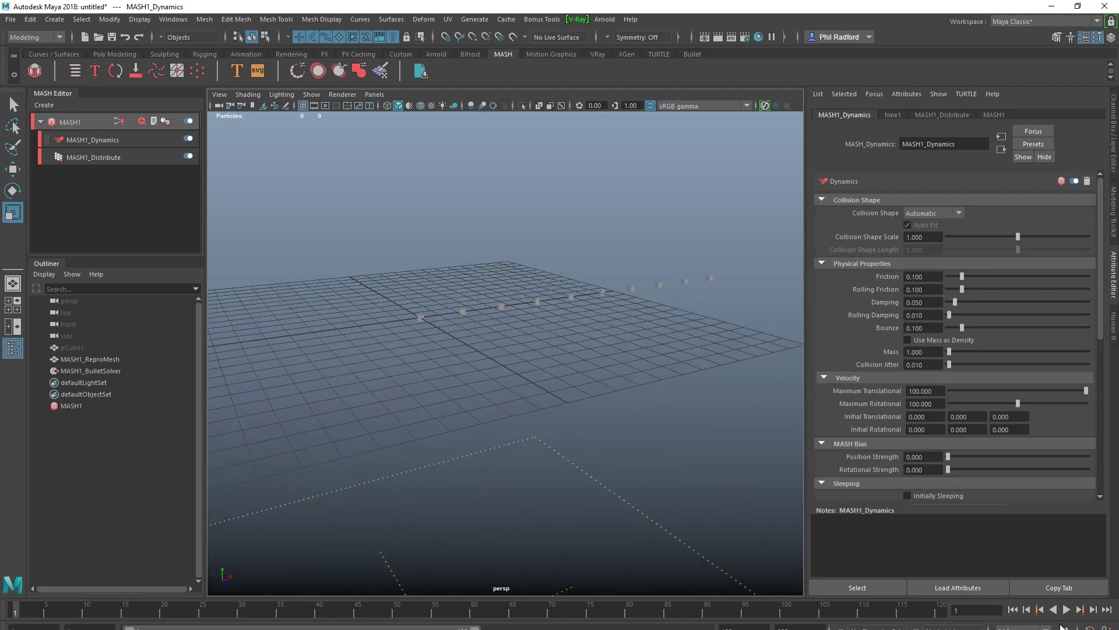
left_click(1066, 609)
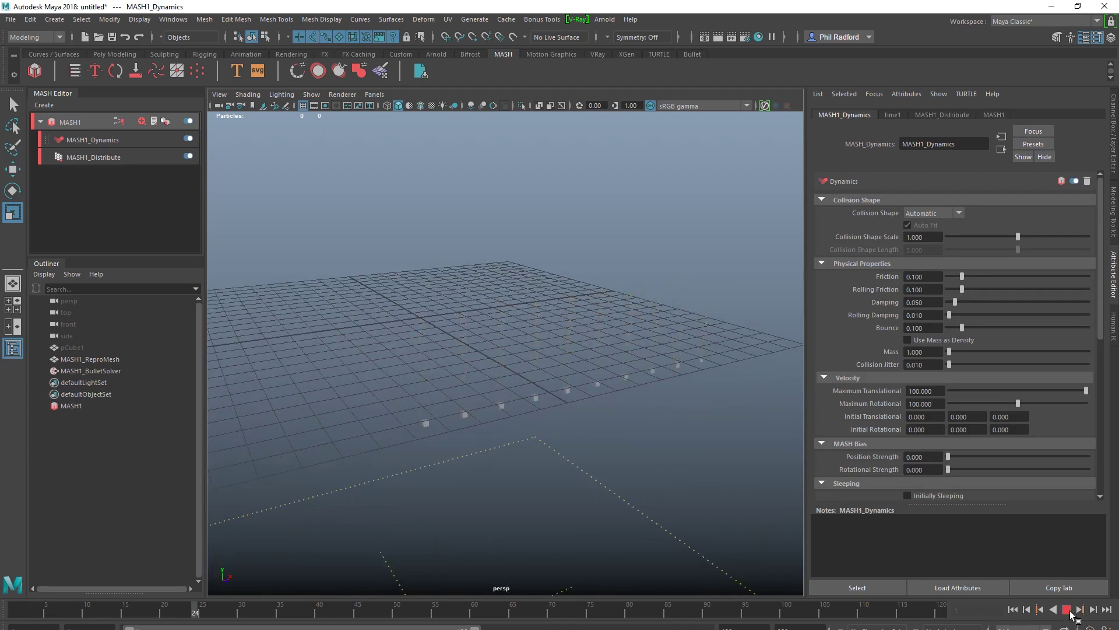
left_click(1067, 610)
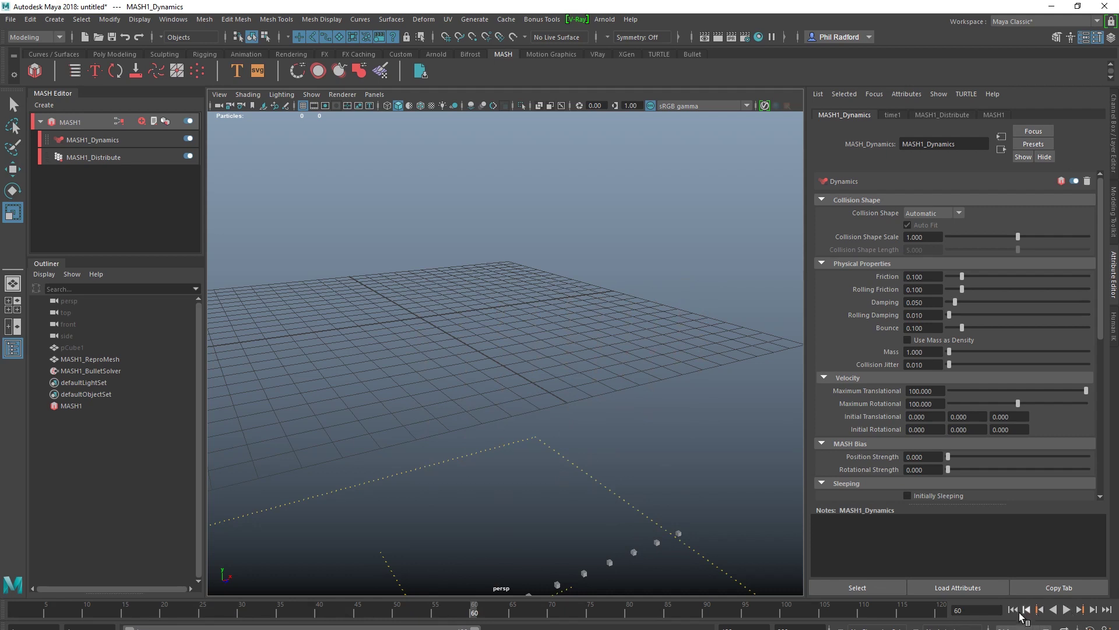
left_click(1013, 609)
Create a polygon cube at the origin and scale it into a thin, very wide floor slab extending beyond the row of cubes.
left_click_drag(636, 413, 324, 313, "alt")
left_click(105, 54)
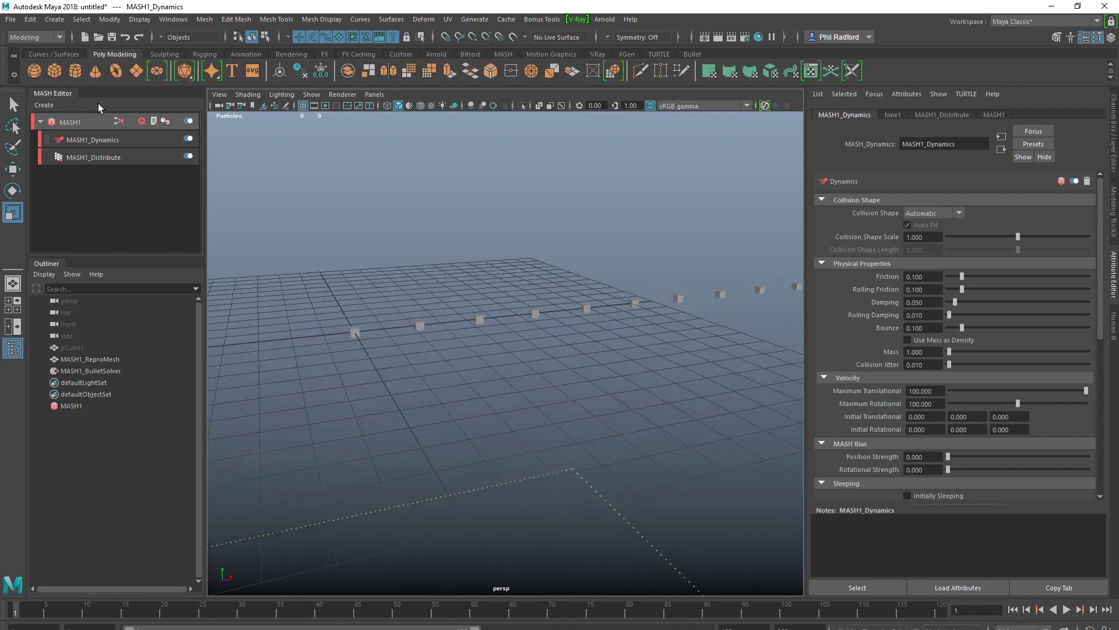
left_click(57, 72)
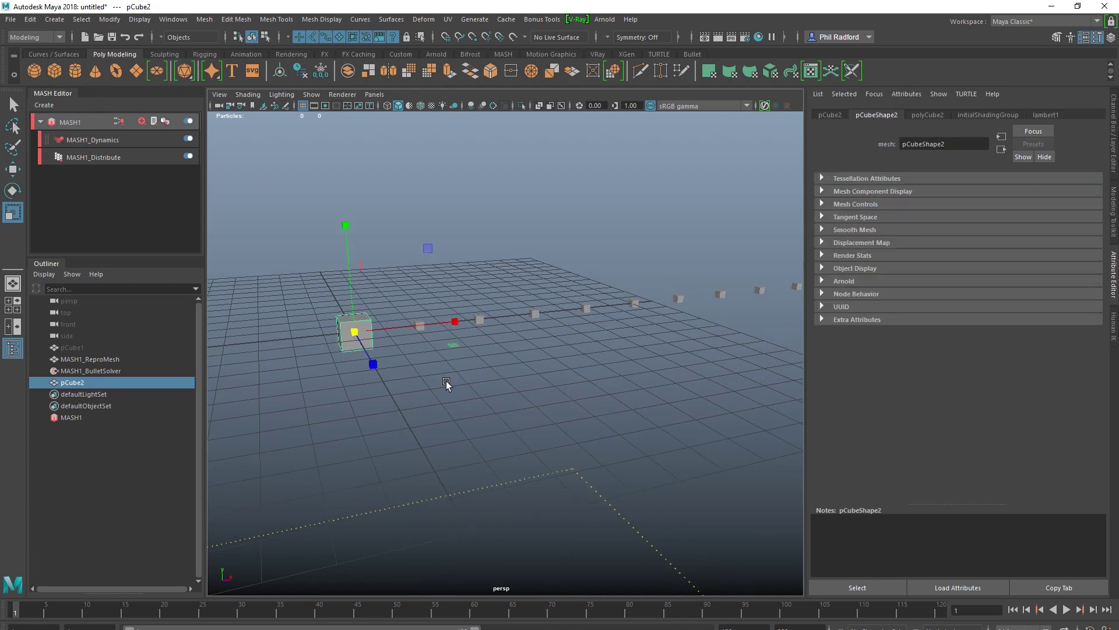
left_click_drag(446, 381, 452, 380, "alt")
left_click_drag(371, 248, 383, 340)
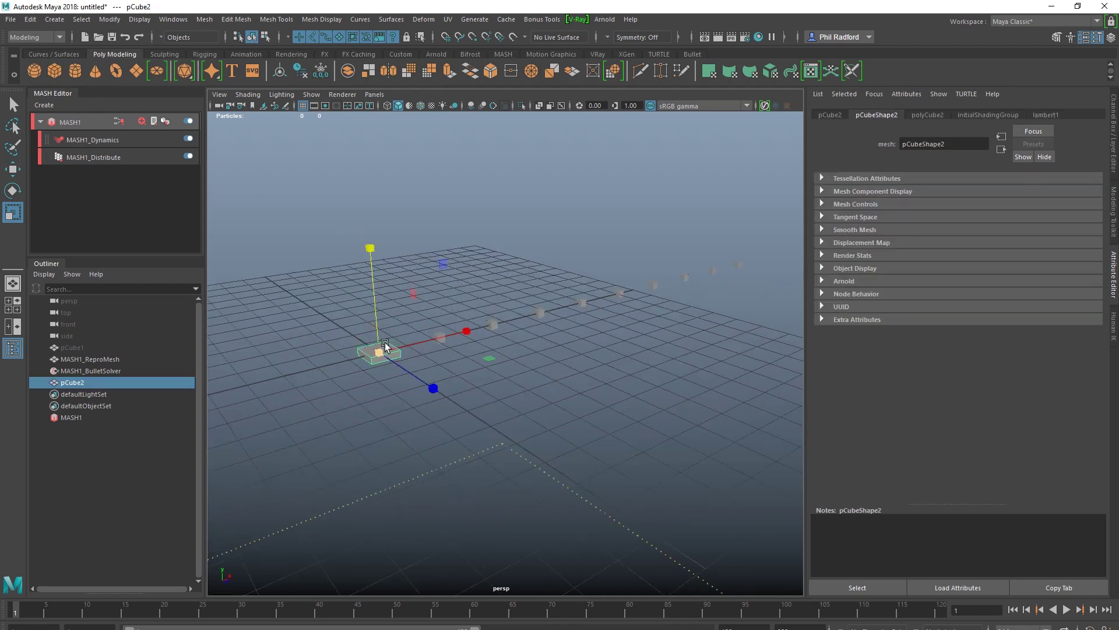
left_click_drag(435, 389, 976, 572)
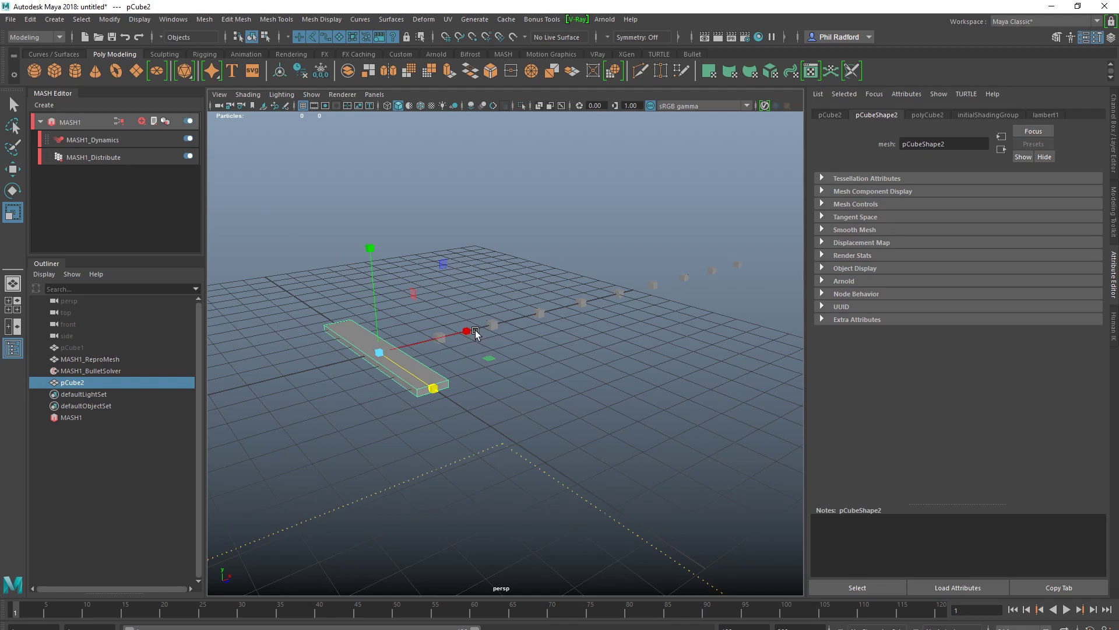
left_click_drag(470, 333, 645, 379)
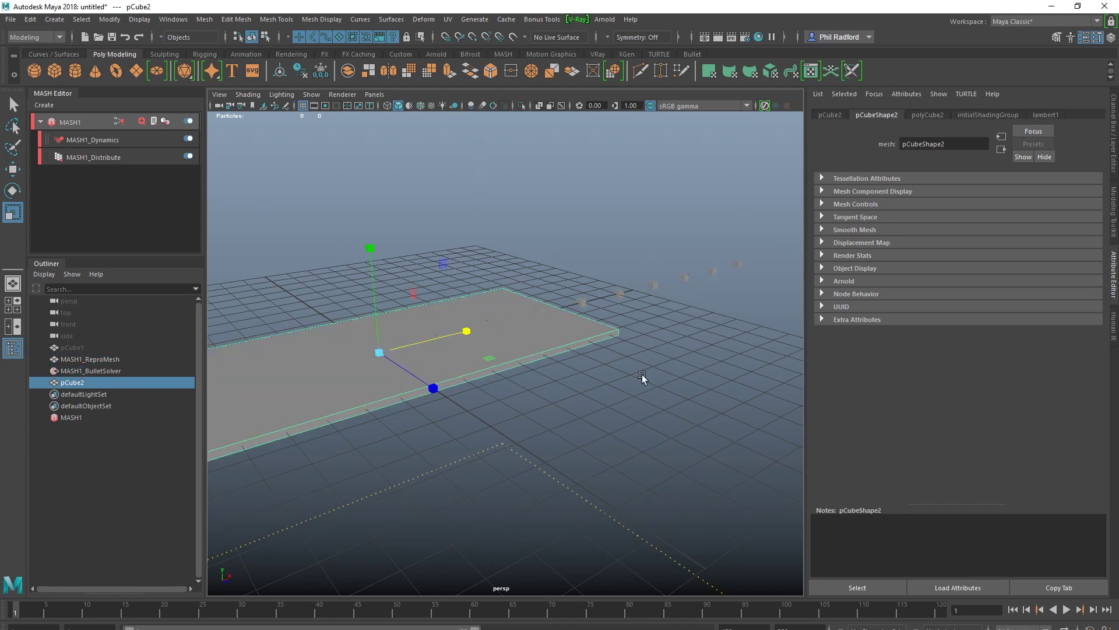
left_click_drag(434, 389, 902, 566)
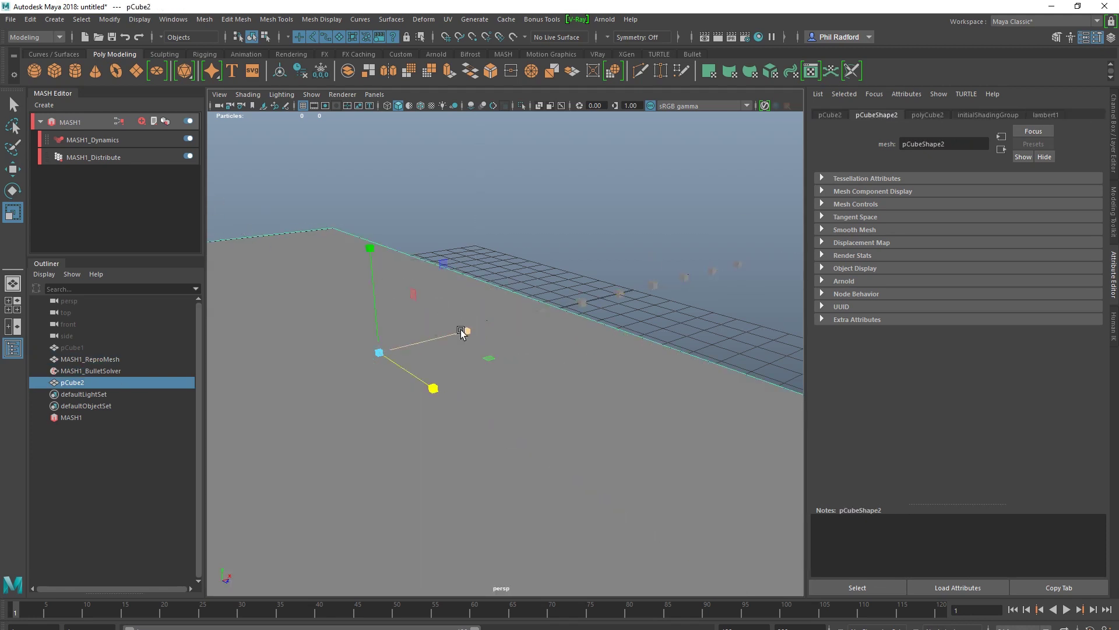
left_click_drag(466, 331, 771, 257)
middle_click_drag(435, 377, 499, 352, "alt")
Move the floor slab slightly down below the row of cubes and hide the viewport grid.
key("w")
left_click_drag(431, 239, 431, 274)
left_click(141, 22)
left_click(173, 48)
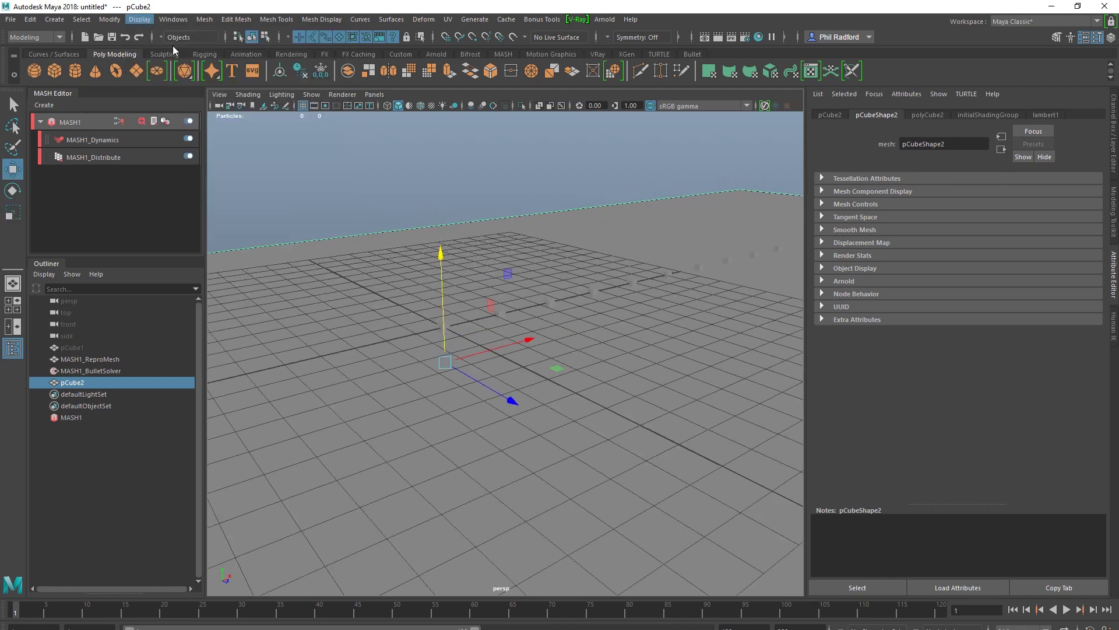
Add the floor slab pCube2 to the collider objects of MASH1_BulletSolver.
right_click_drag(379, 311, 544, 318, "alt")
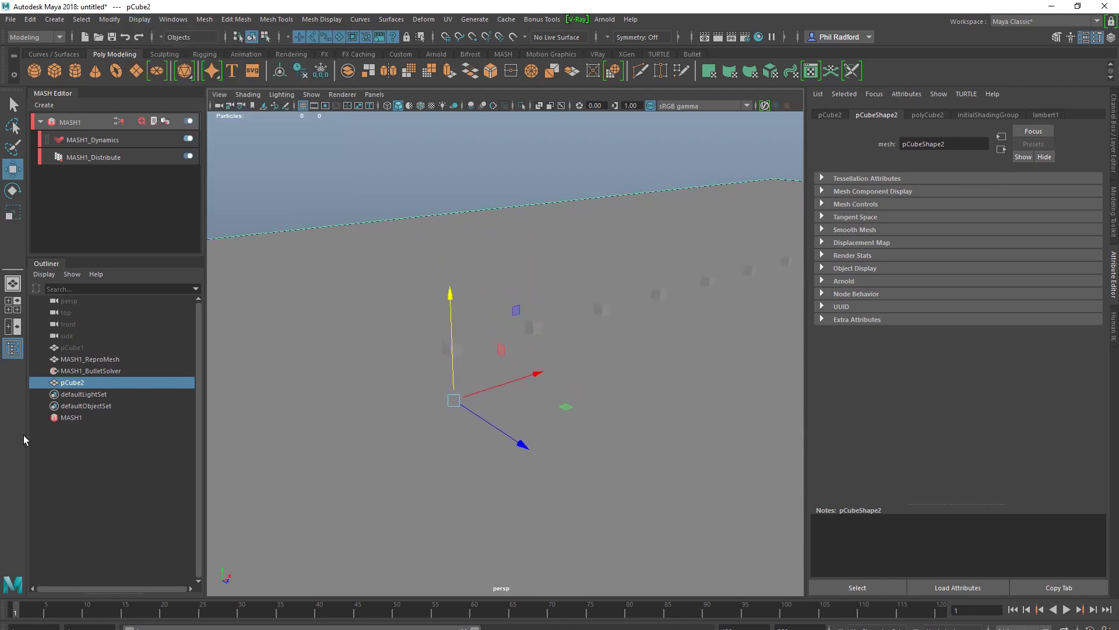
left_click(87, 372)
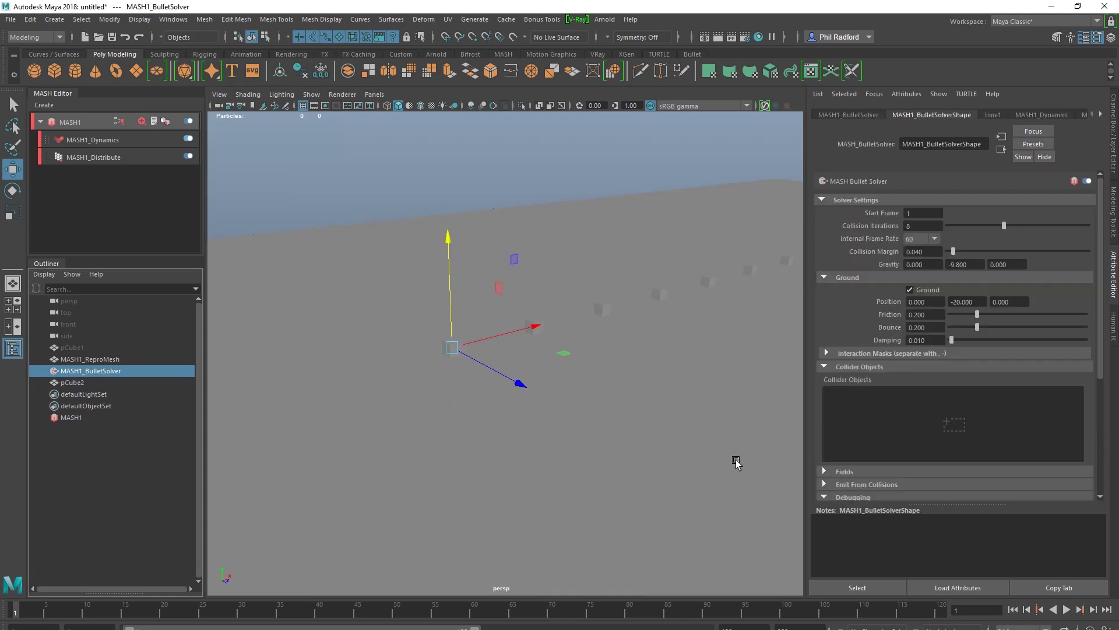
left_click_drag(1002, 421, 969, 420)
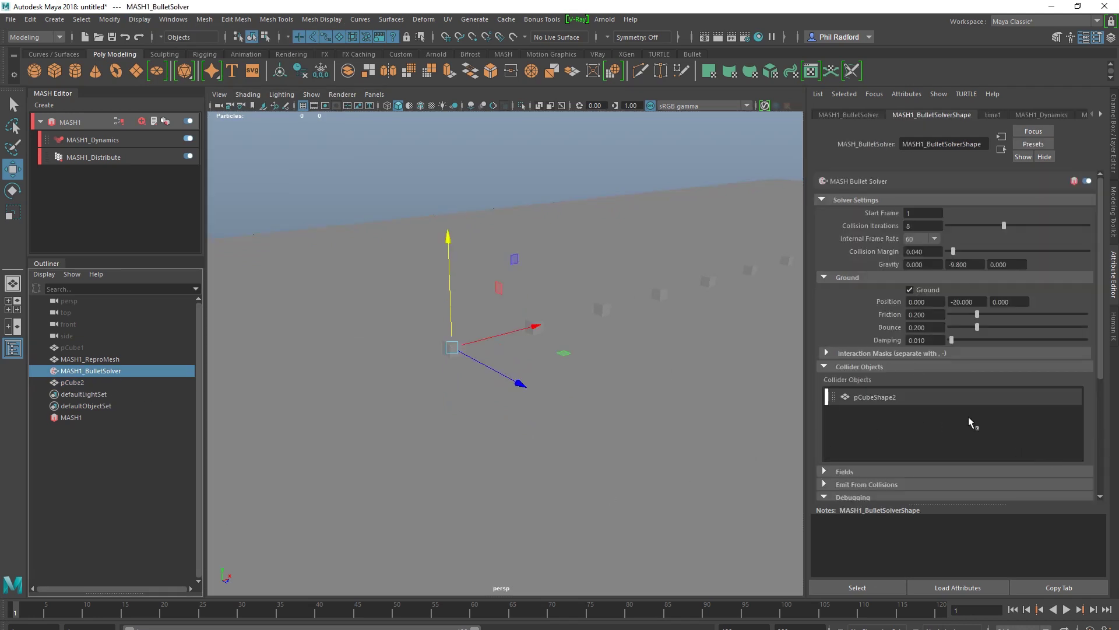
Play the simulation to check the cubes' collision with the floor slab, and return to the first frame.
left_click_drag(461, 402, 559, 434, "alt")
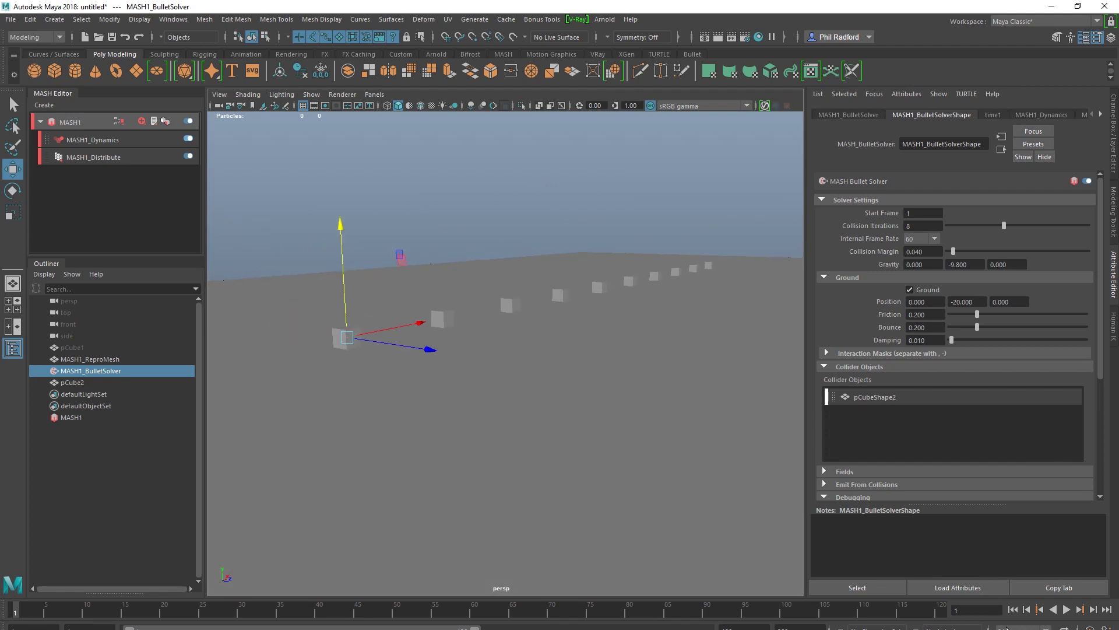
left_click(1066, 610)
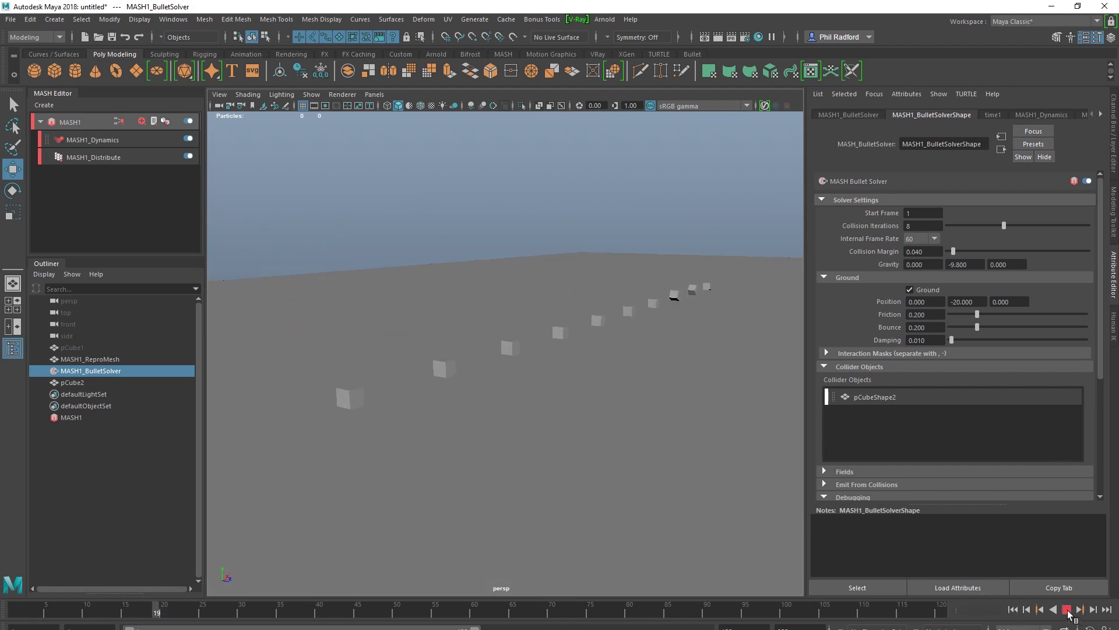
left_click(1067, 610)
left_click(1015, 610)
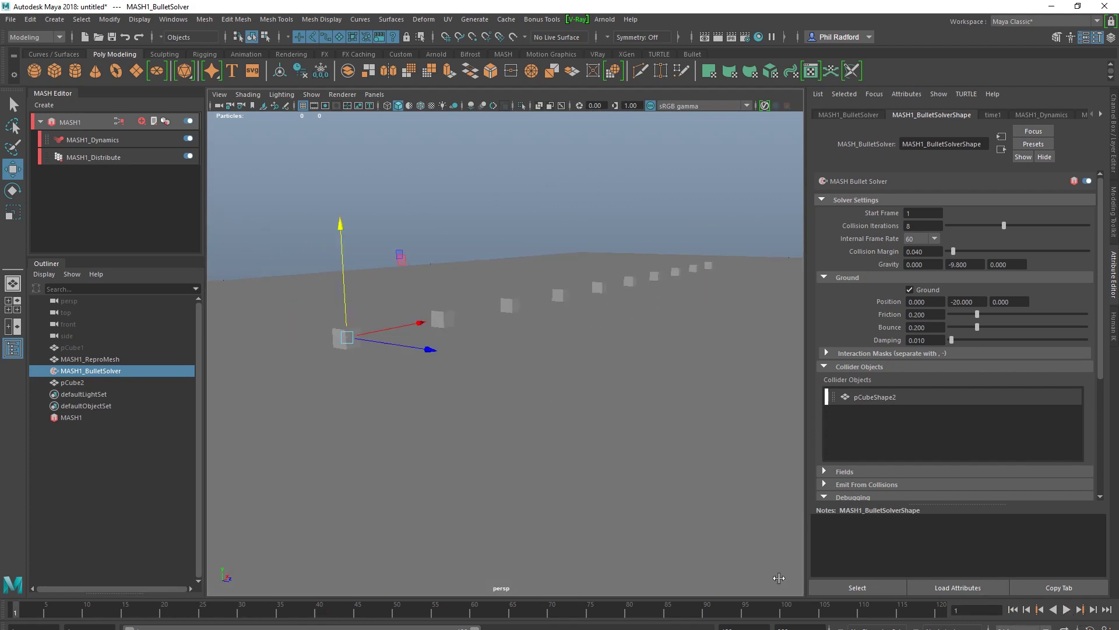
Set the Distribute node to Grid, with X, Y and Z distances of 7.529, 8.108 and 7.876, and 9 points along each axis.
left_click_drag(652, 441, 579, 462, "alt")
right_click_drag(580, 463, 526, 458, "alt")
left_click_drag(526, 457, 488, 437, "alt")
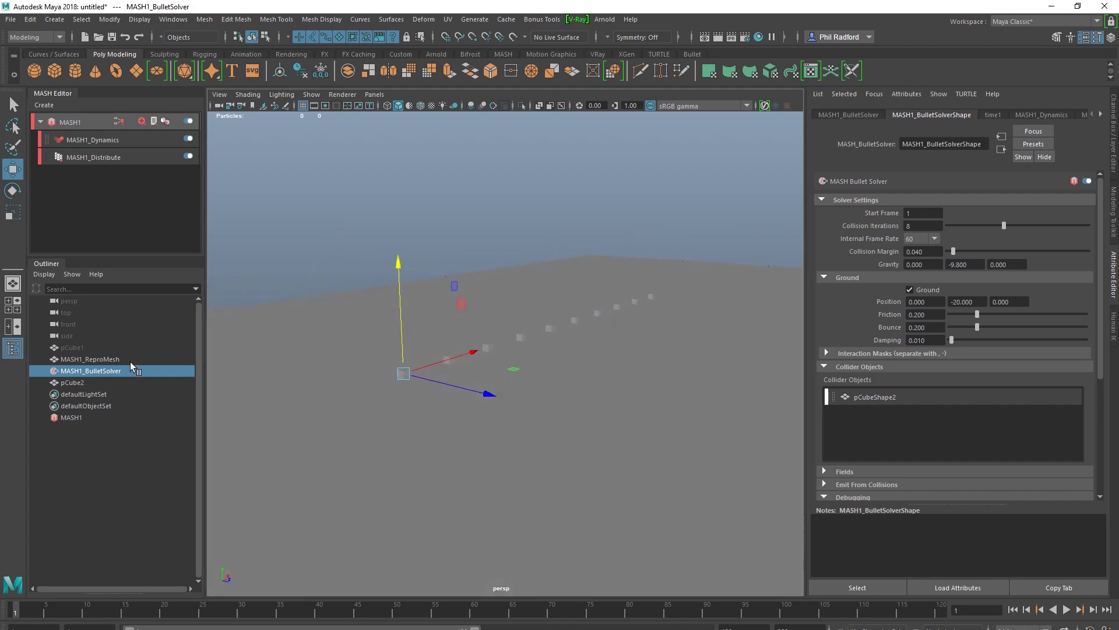
left_click(116, 156)
left_click(933, 215)
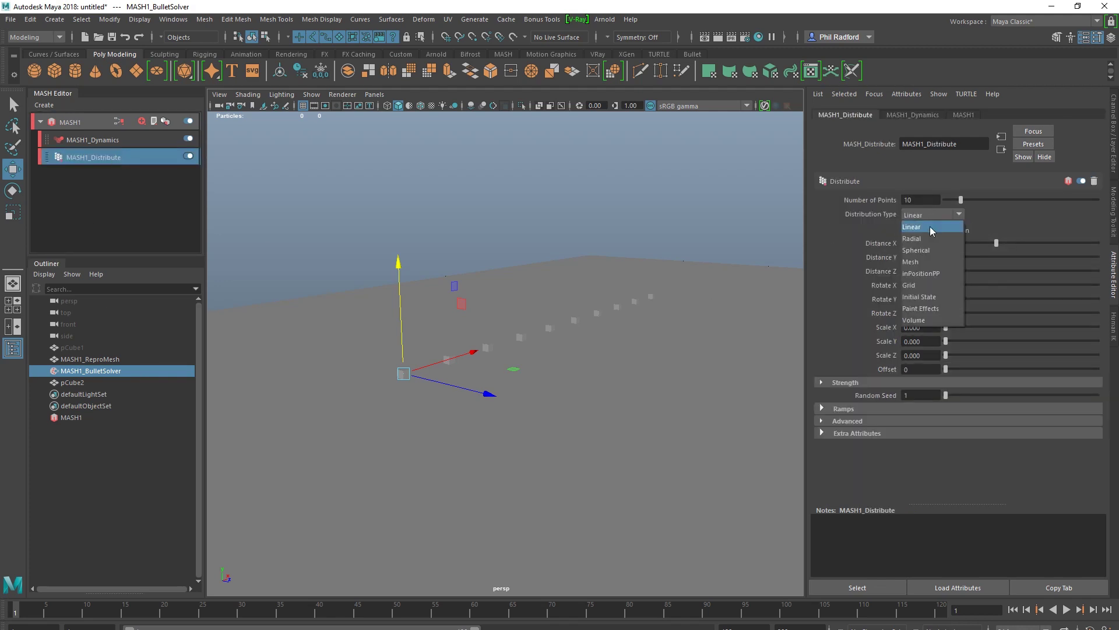
left_click(932, 285)
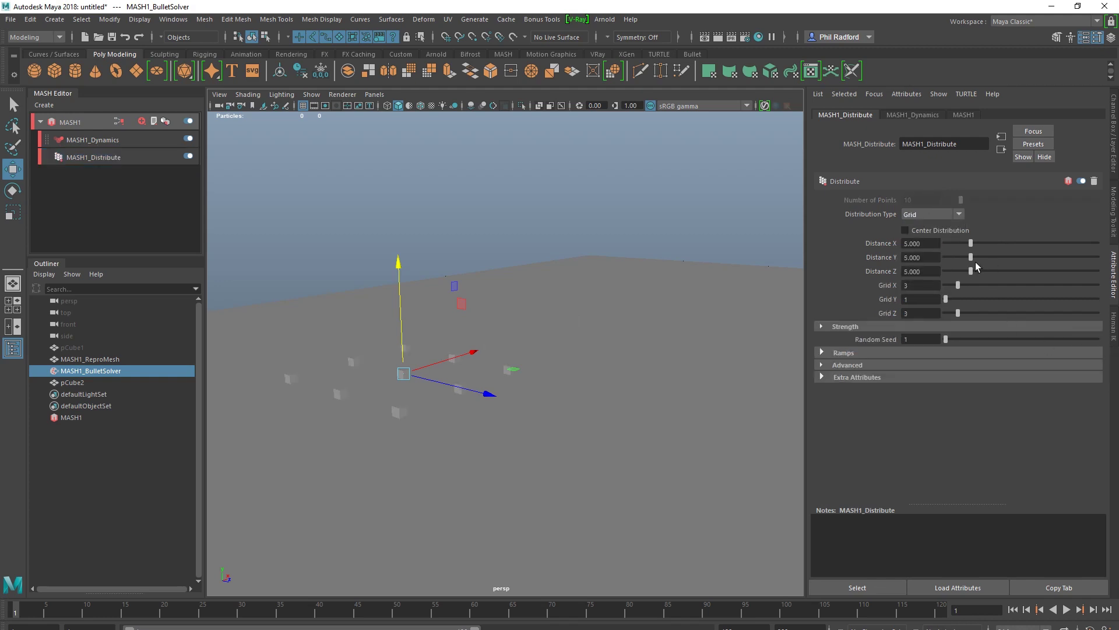
left_click_drag(972, 272, 987, 243)
left_click_drag(966, 285, 997, 313)
Play the simulation of the whole cube grid dropping onto the floor, and return to the first frame.
middle_click_drag(544, 332, 647, 372, "alt")
scroll(647, 371, "down", 3)
left_click_drag(648, 372, 595, 336, "alt")
scroll(595, 337, "up", 5)
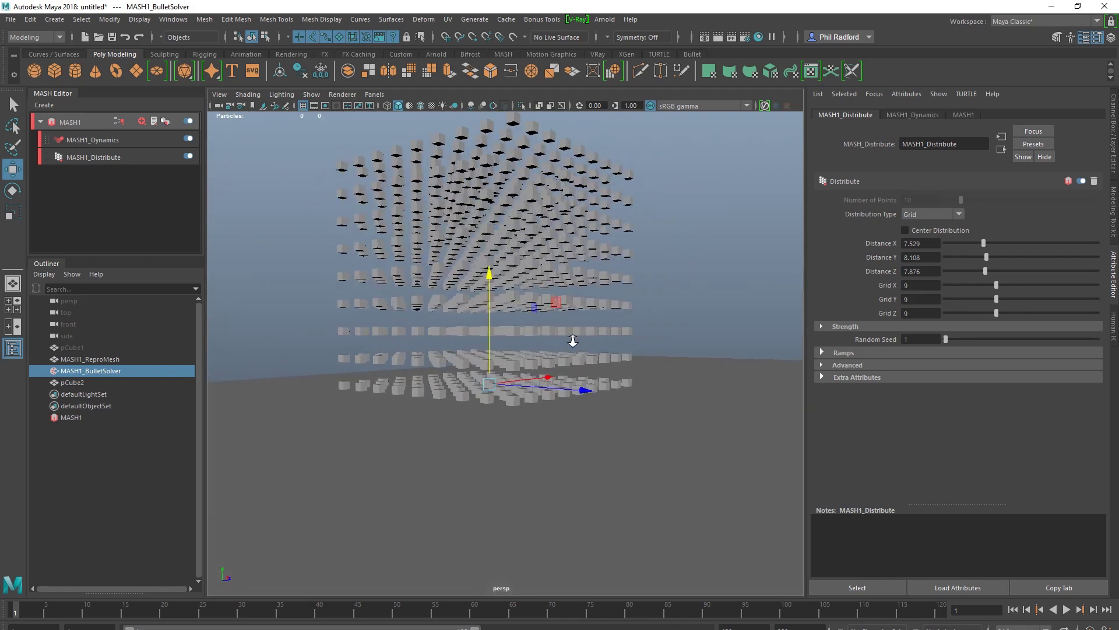
left_click(1065, 609)
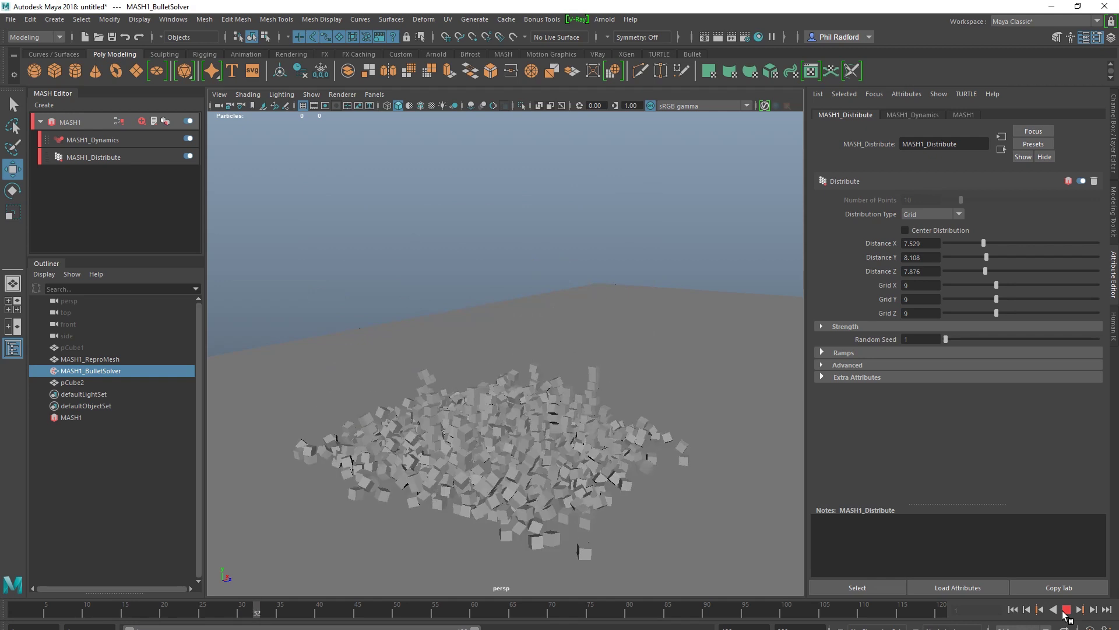
left_click(1065, 609)
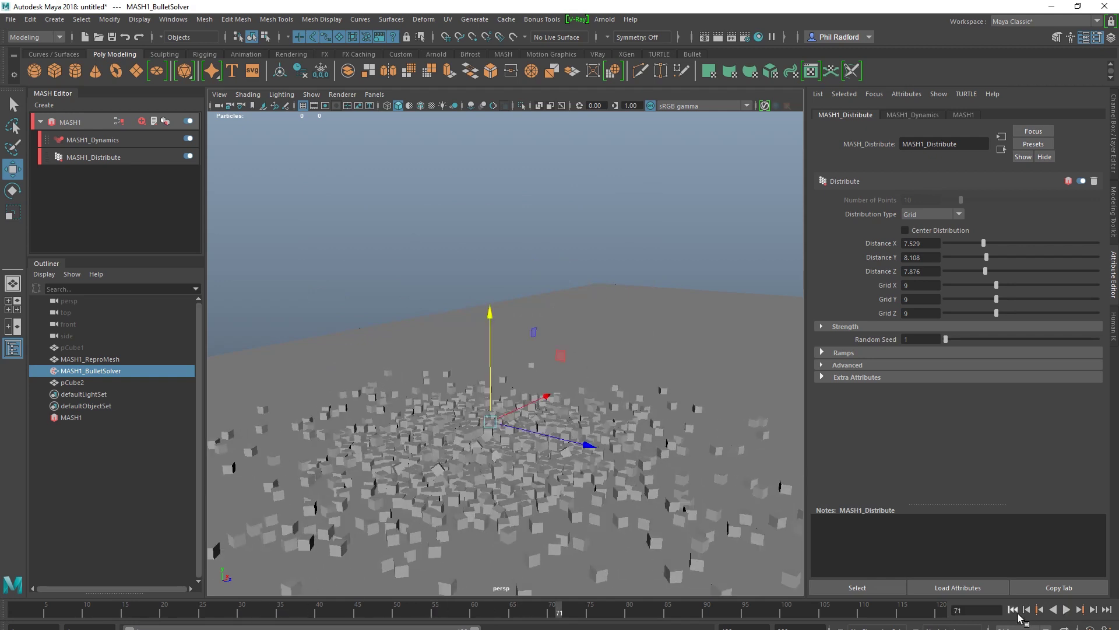
left_click(1013, 609)
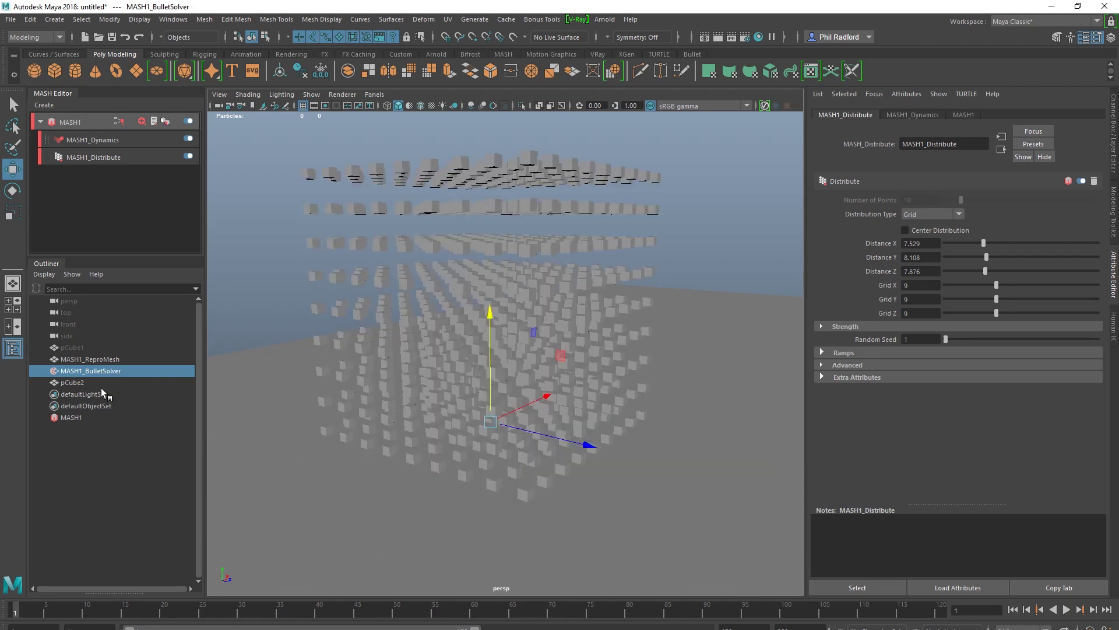
Set the Y gravity of MASH1_BulletSolver to 0 in its solver settings.
left_click(105, 373)
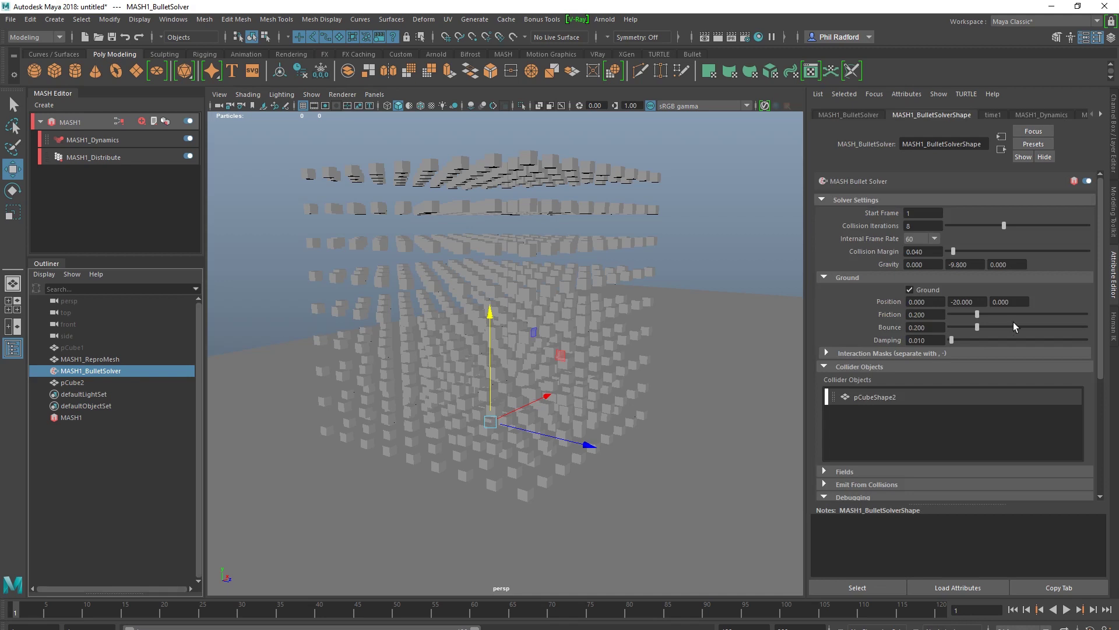
double_click(965, 265)
type("0")
key("Return")
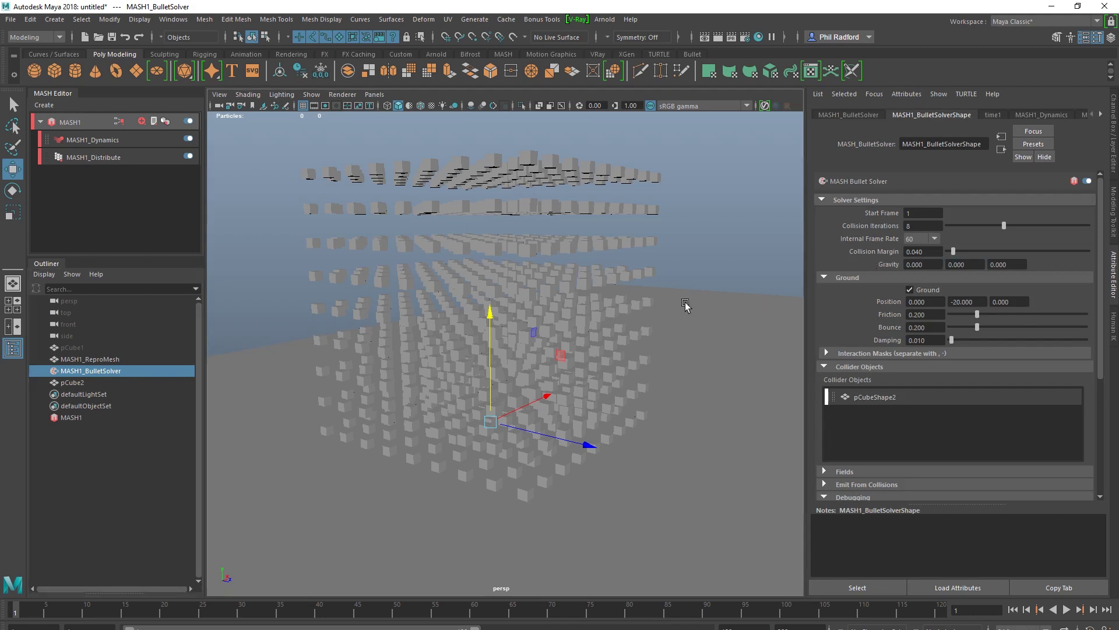
left_click_drag(686, 304, 640, 318, "alt")
right_click_drag(640, 318, 653, 324, "alt")
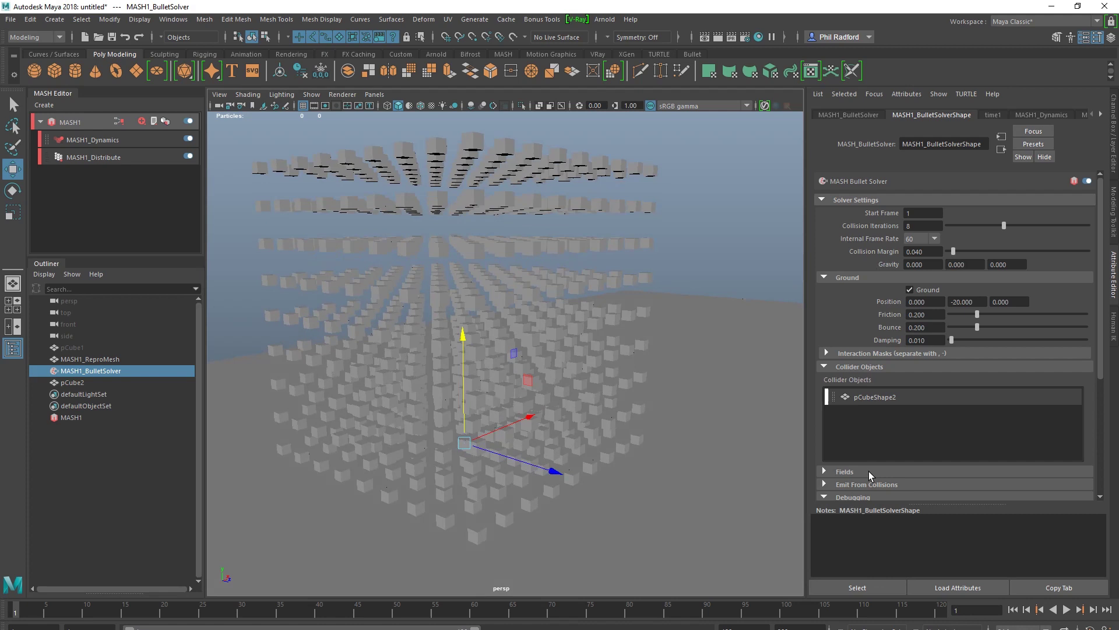
Reveal the bullet solver's Fields list, and create a Turbulence field from the FX tools with MASH1 selected.
left_click(845, 471)
scroll(941, 435, "down", 3)
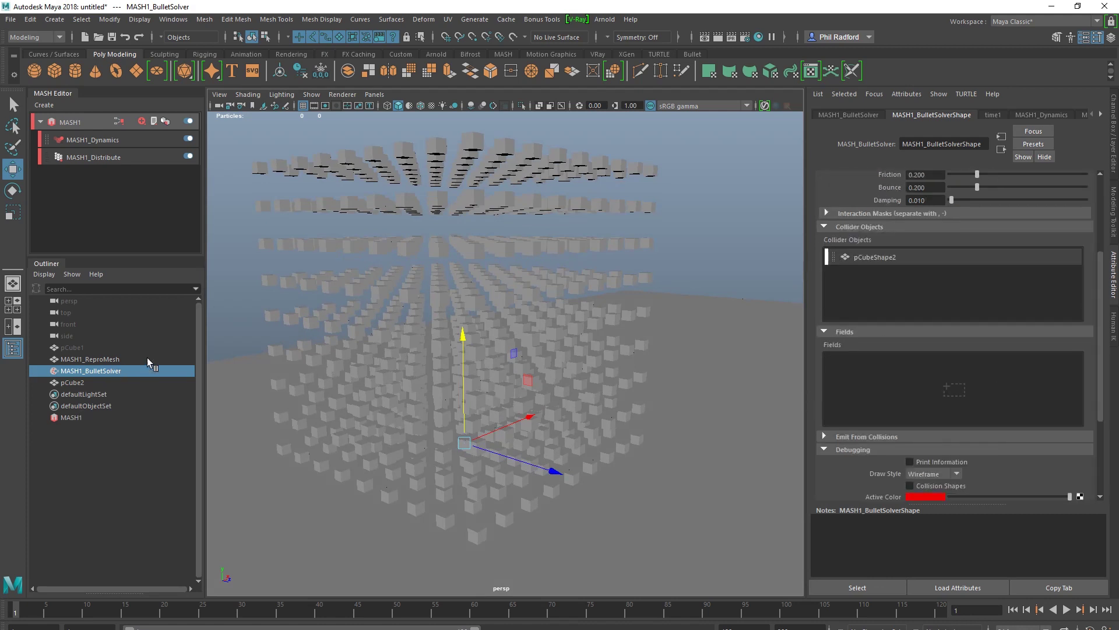
left_click(91, 121)
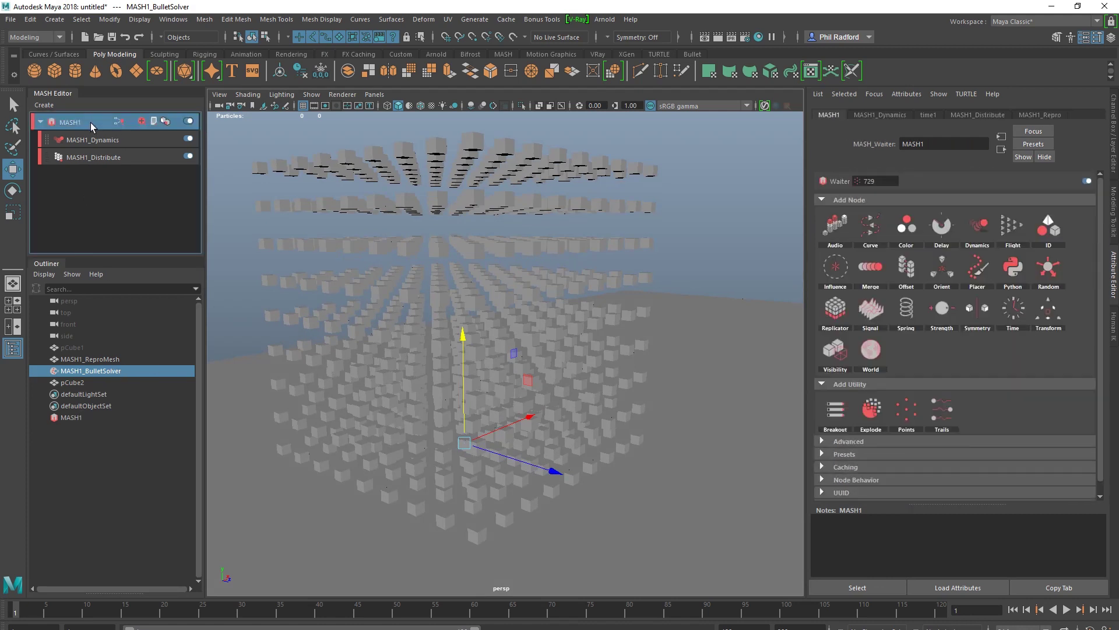
left_click(77, 419)
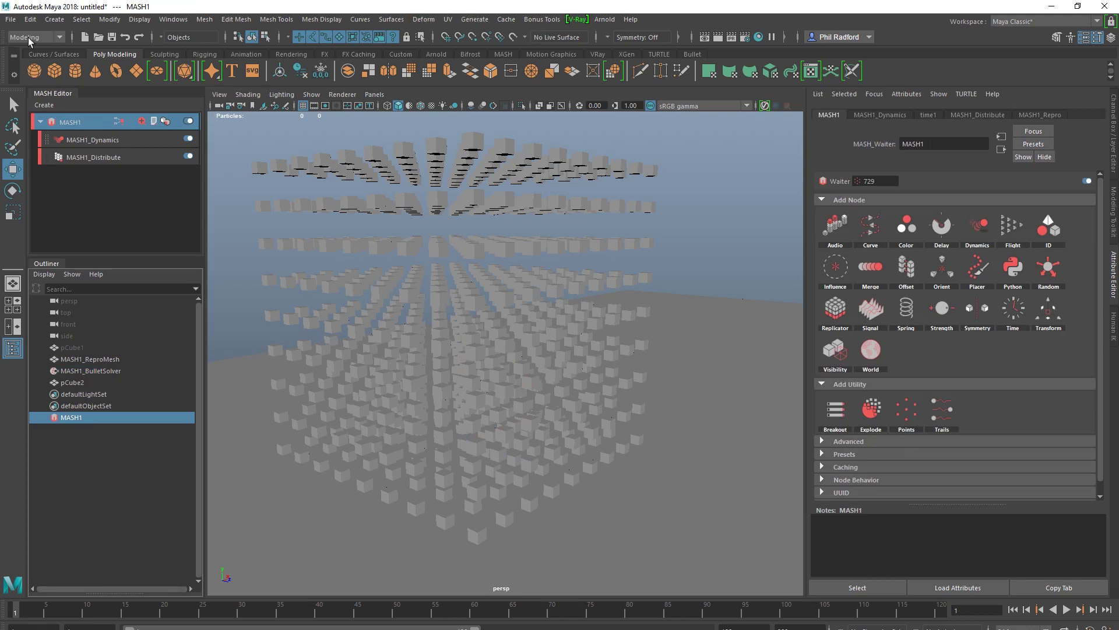
left_click(32, 38)
left_click(35, 89)
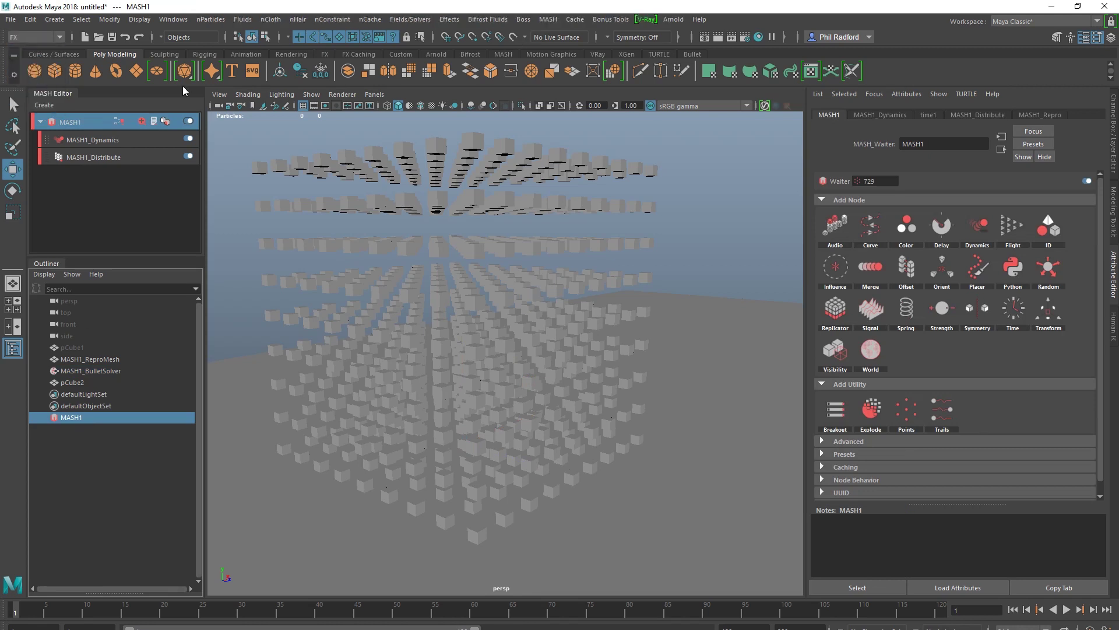
left_click(401, 20)
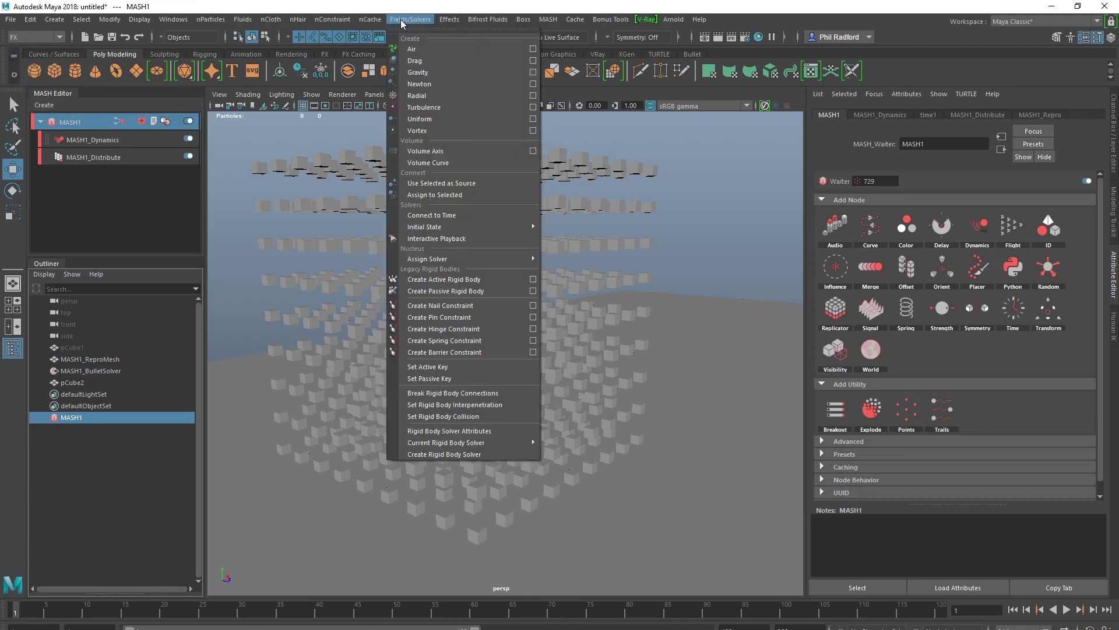
left_click(431, 108)
left_click_drag(546, 285, 541, 283, "alt")
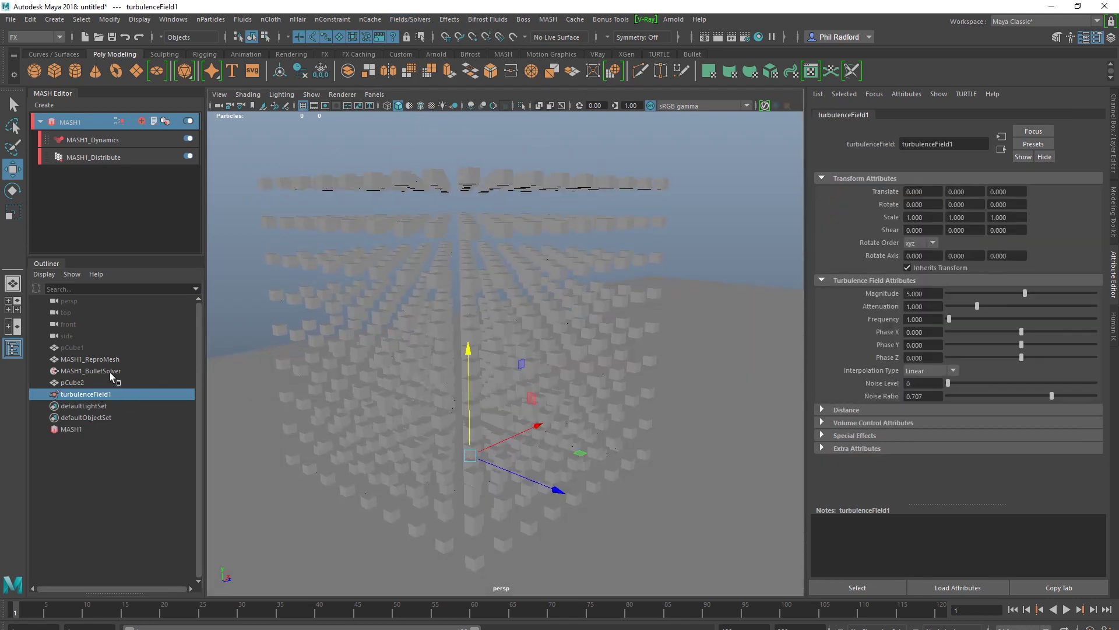
Connect turbulenceField1 to the Fields list of MASH1_BulletSolver.
left_click(117, 142)
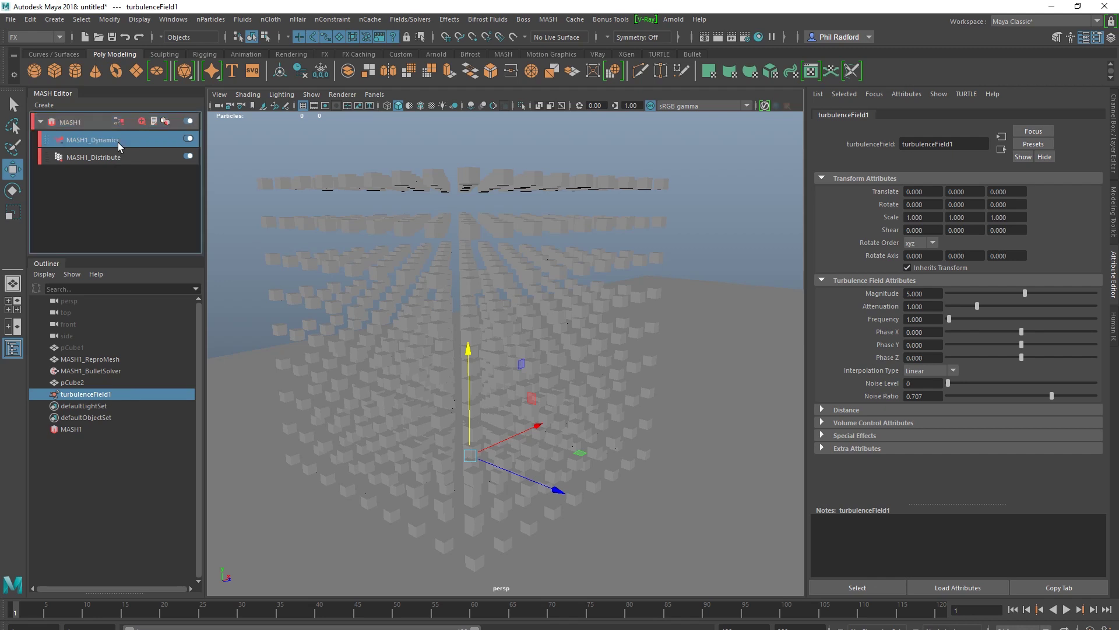
left_click(100, 371)
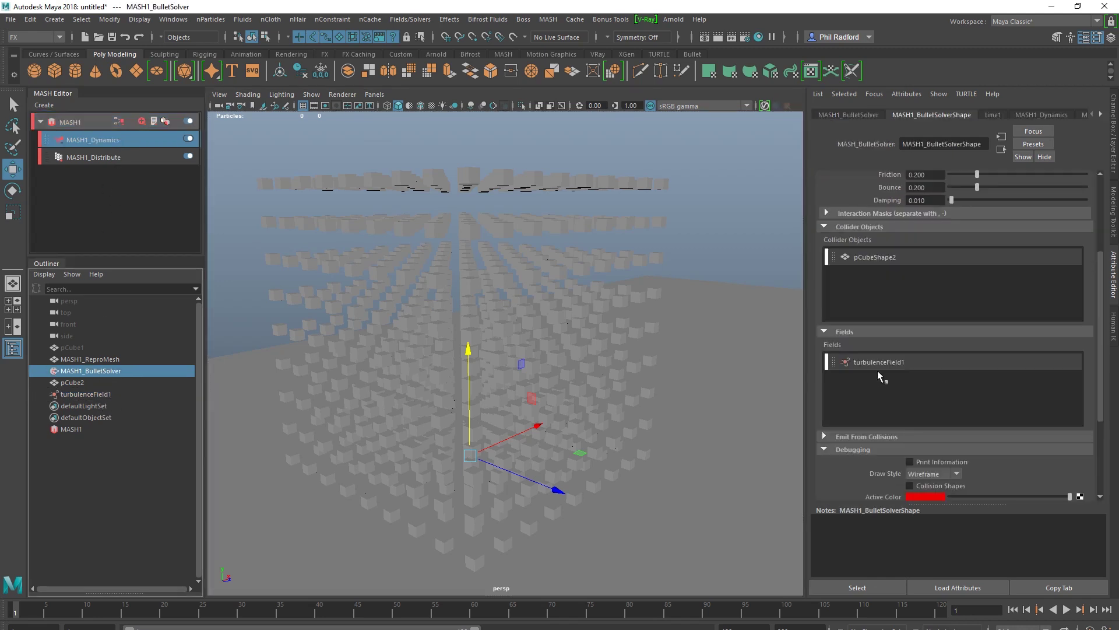
mouse_move(460, 333)
right_mouse_down("alt")
mouse_move(379, 308)
mouse_move(459, 310)
right_mouse_up("alt")
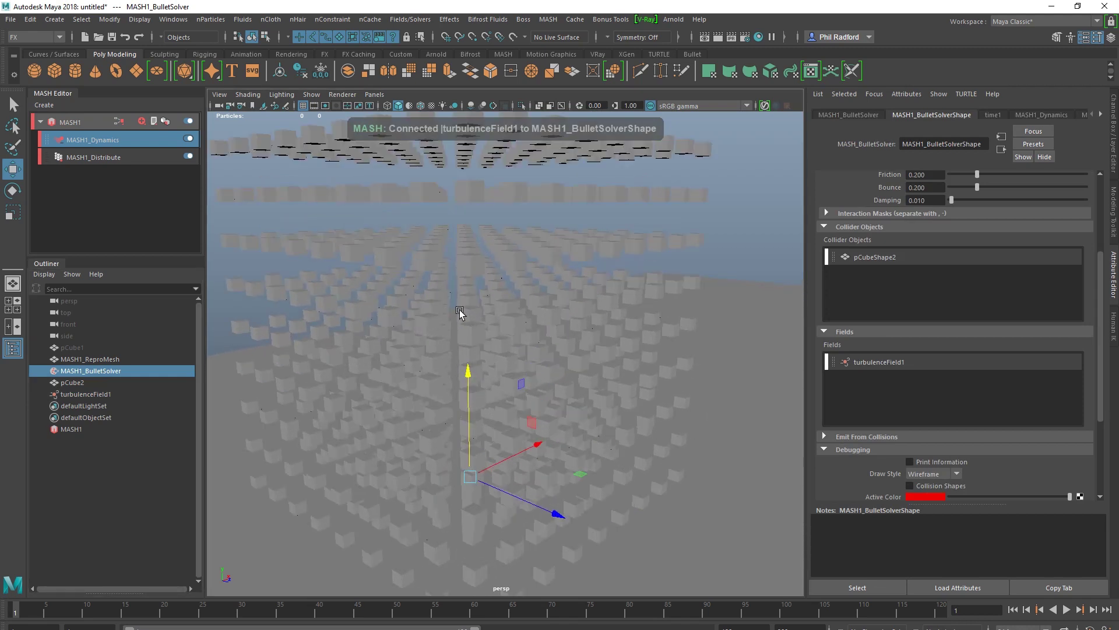
scroll(464, 309, "down", 3)
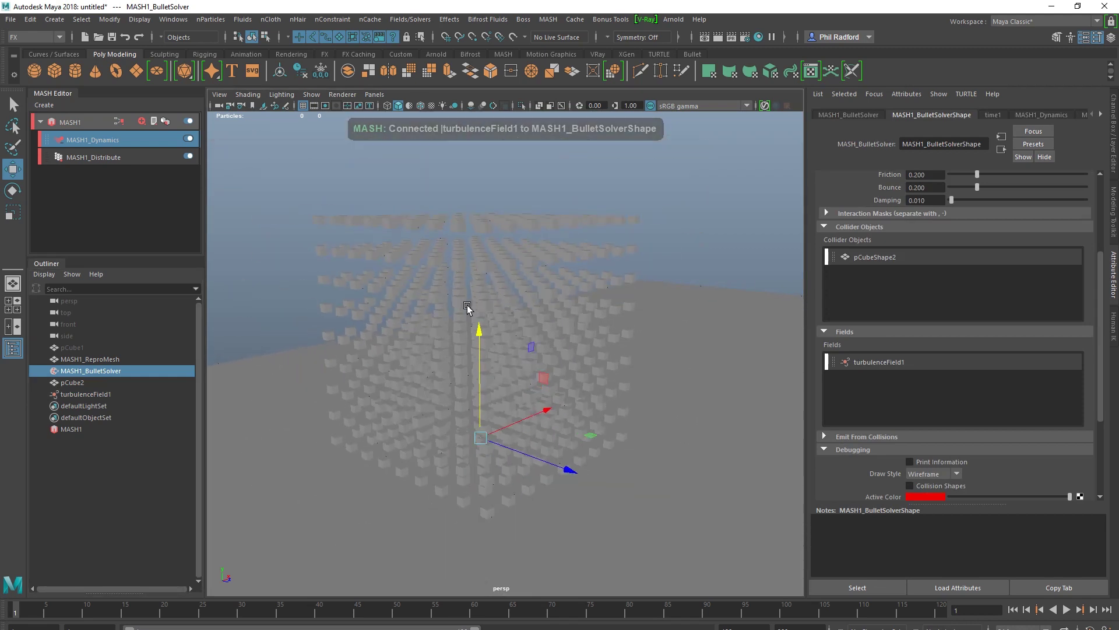
Set turbulenceField1's Attenuation to 0 and Magnitude to 45.817, and play the simulation before returning to the first frame.
left_click(82, 395)
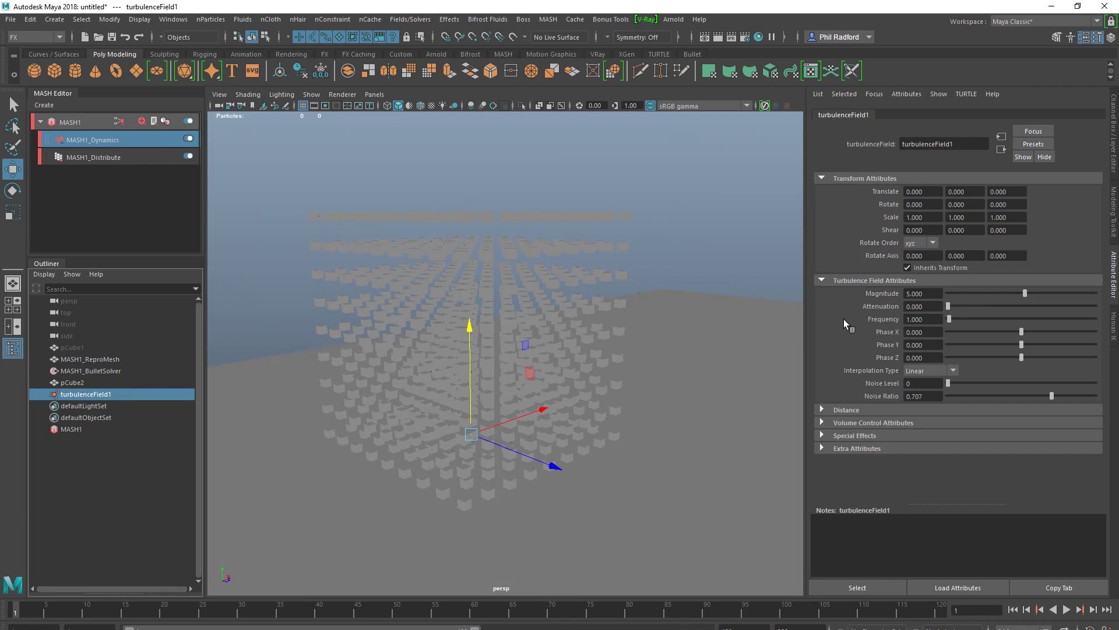
left_click_drag(1027, 294, 1054, 294)
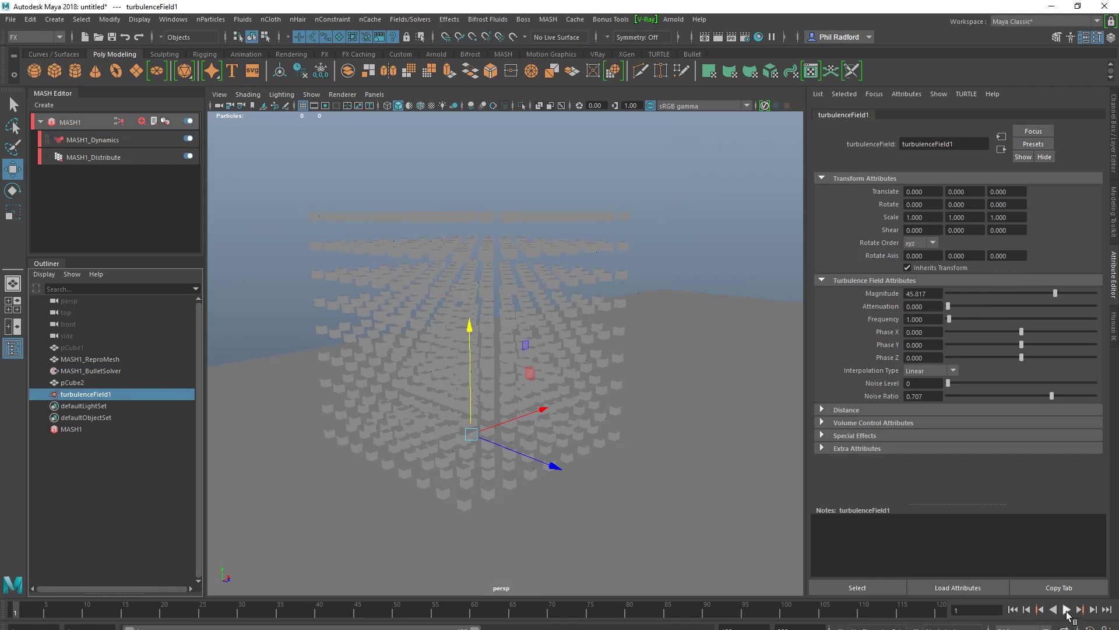
left_click(1068, 610)
left_click(1068, 610)
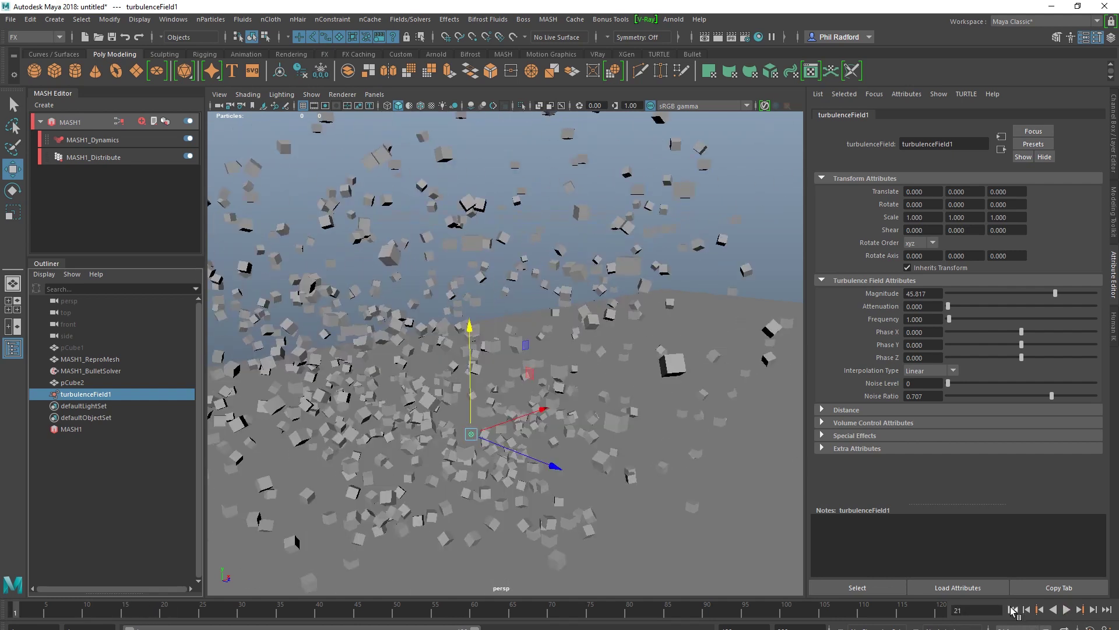
left_click(1013, 609)
Set the MASH1_Dynamics node's Damping to 0.515, and play the simulation before returning to the first frame.
left_click(104, 141)
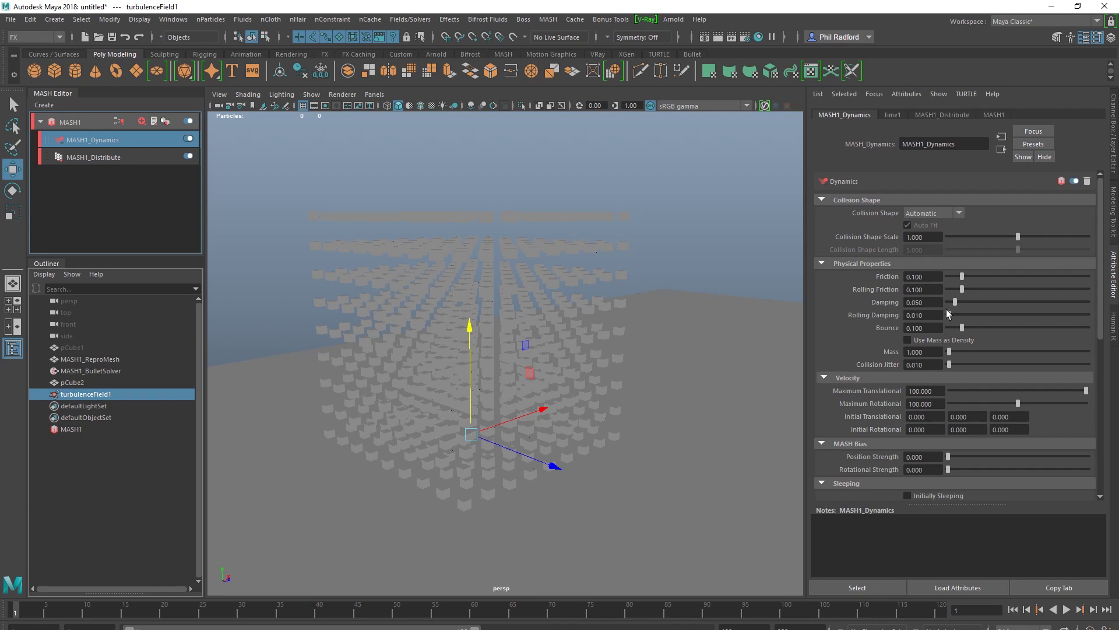
left_click_drag(957, 302, 1020, 302)
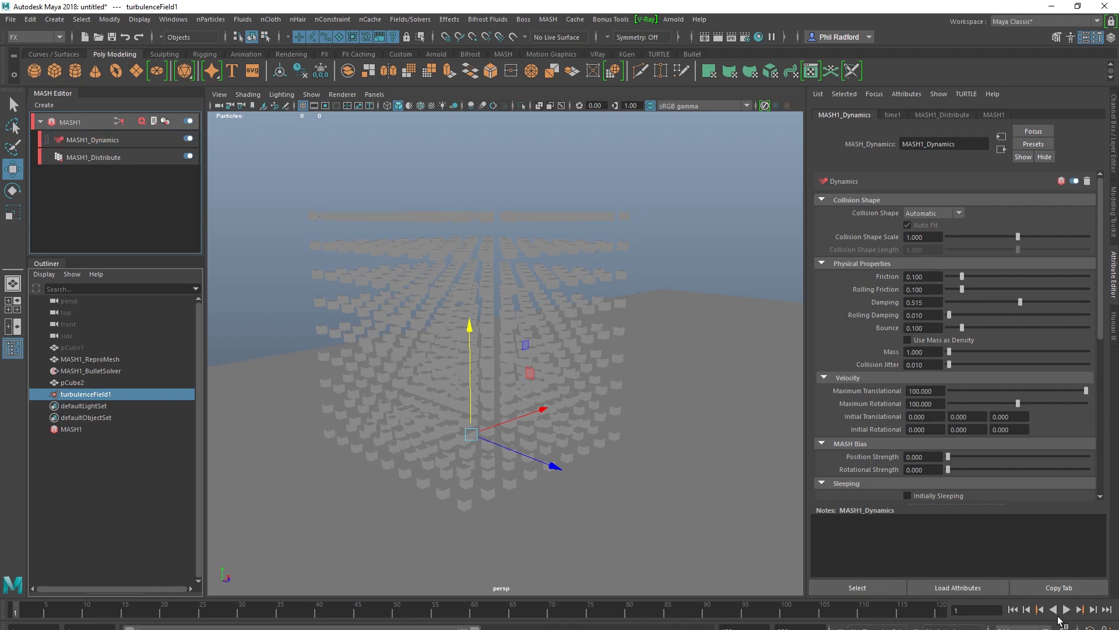
left_click(1067, 609)
left_click(1066, 609)
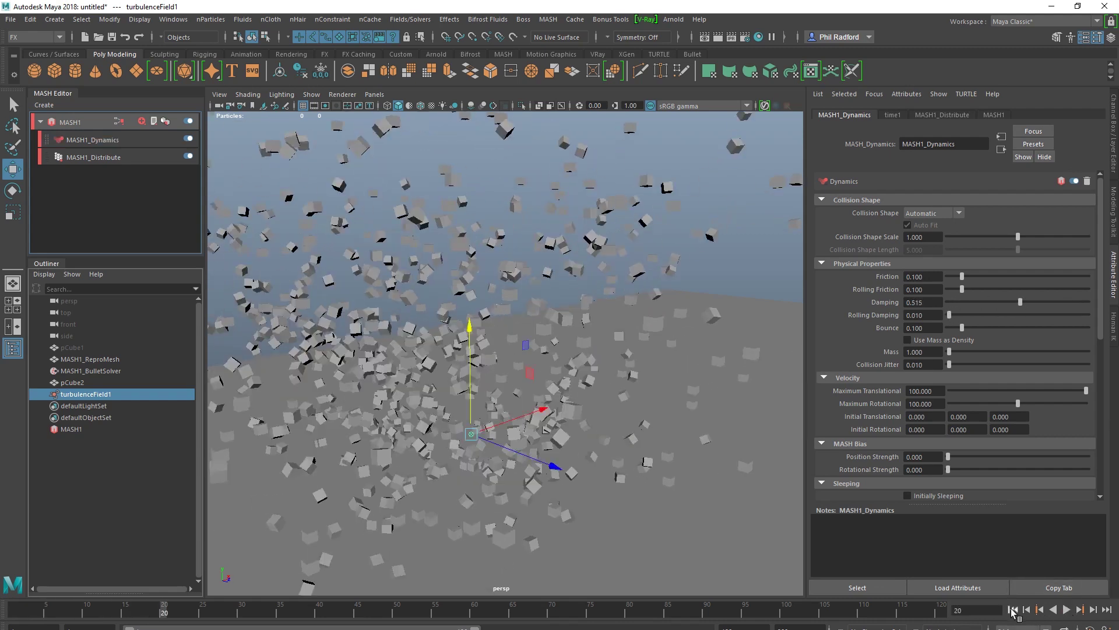
left_click(1013, 609)
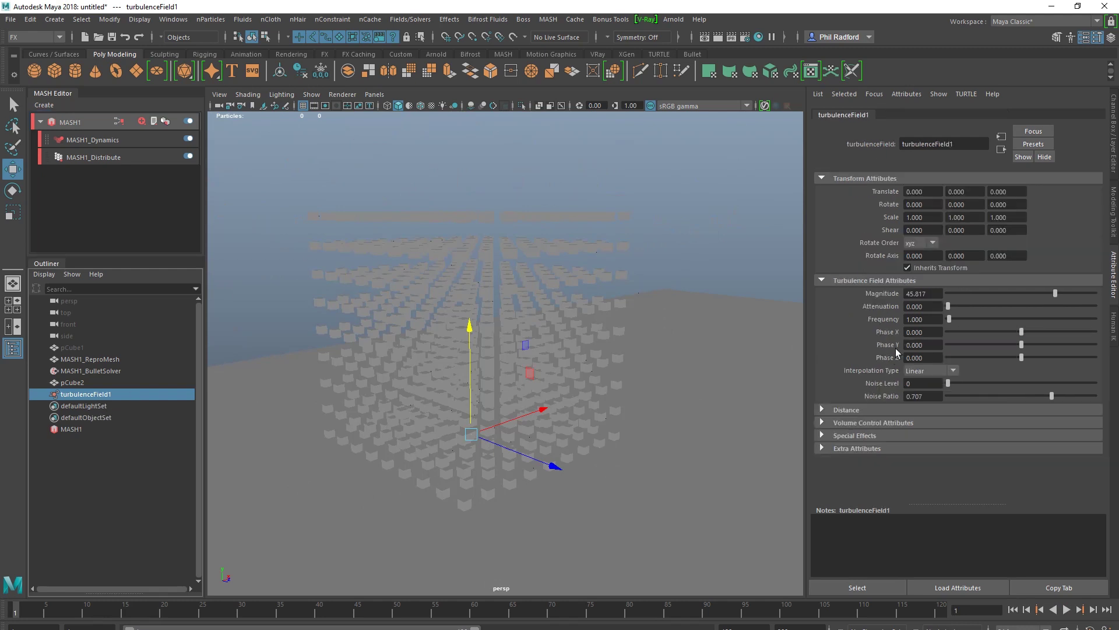
Lower turbulenceField1's Magnitude to 13.944, and play the simulation to check how the cubes scatter.
left_click_drag(1019, 289, 1032, 294)
left_click(1067, 609)
left_click(1067, 612)
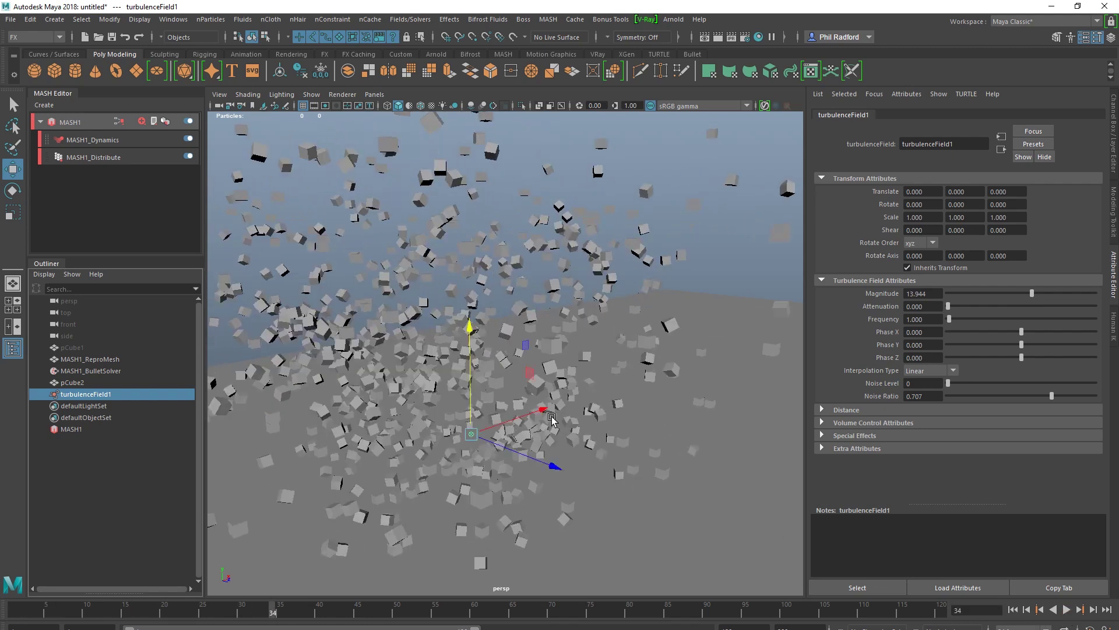
left_click_drag(552, 420, 466, 421, "alt")
middle_click_drag(467, 421, 490, 438, "alt")
left_click_drag(490, 438, 519, 439, "alt")
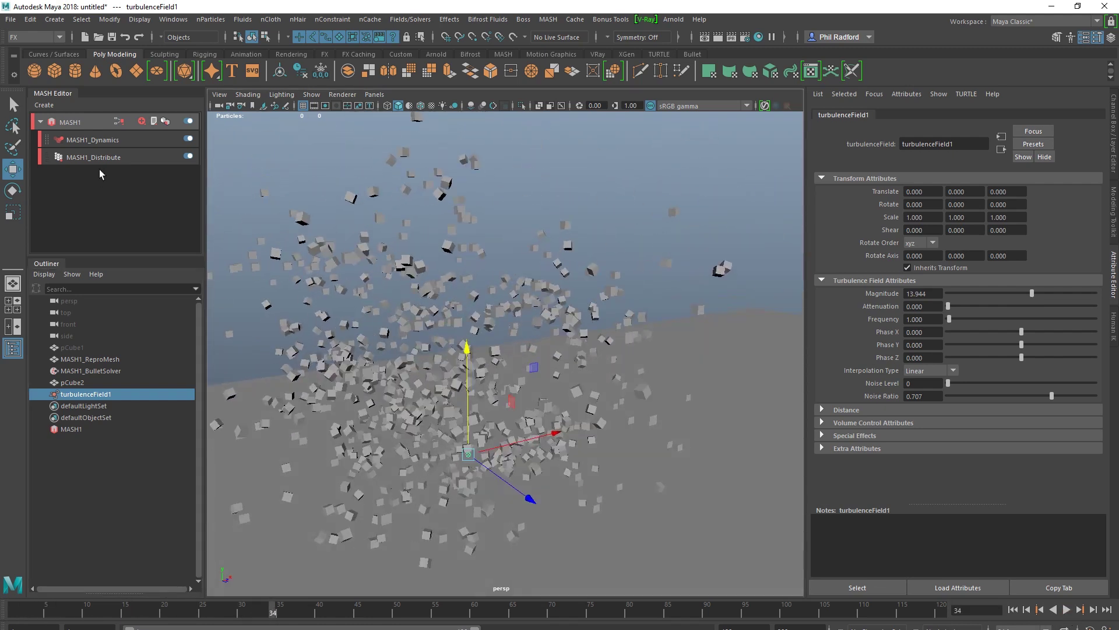
Create a new constraint in the Constraints list of the MASH1_Dynamics node.
left_click(98, 140)
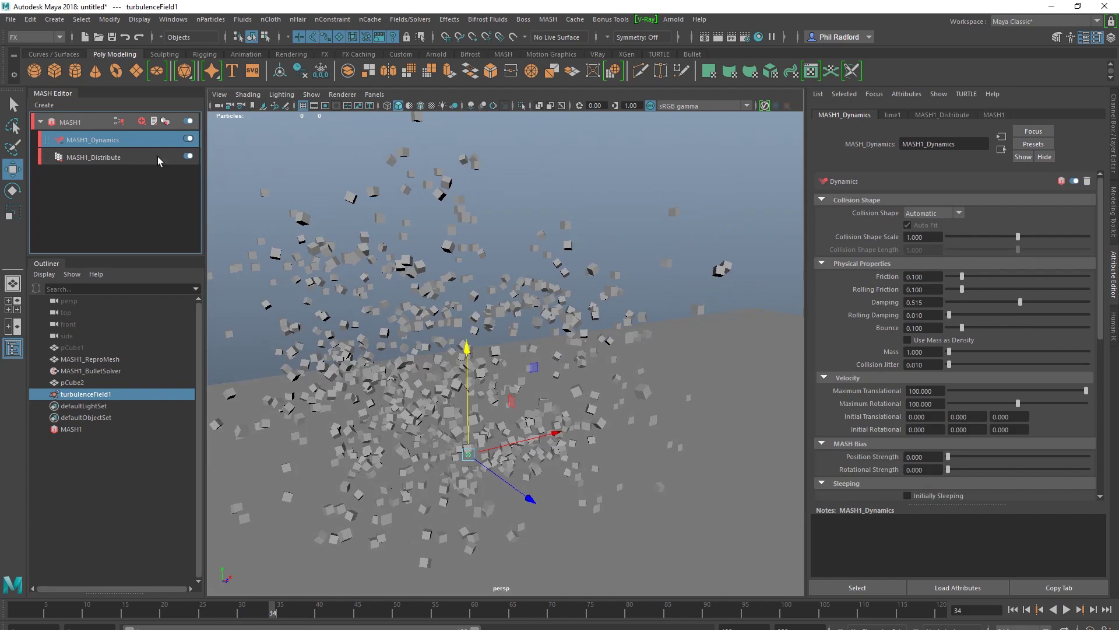
scroll(971, 332, "down", 5)
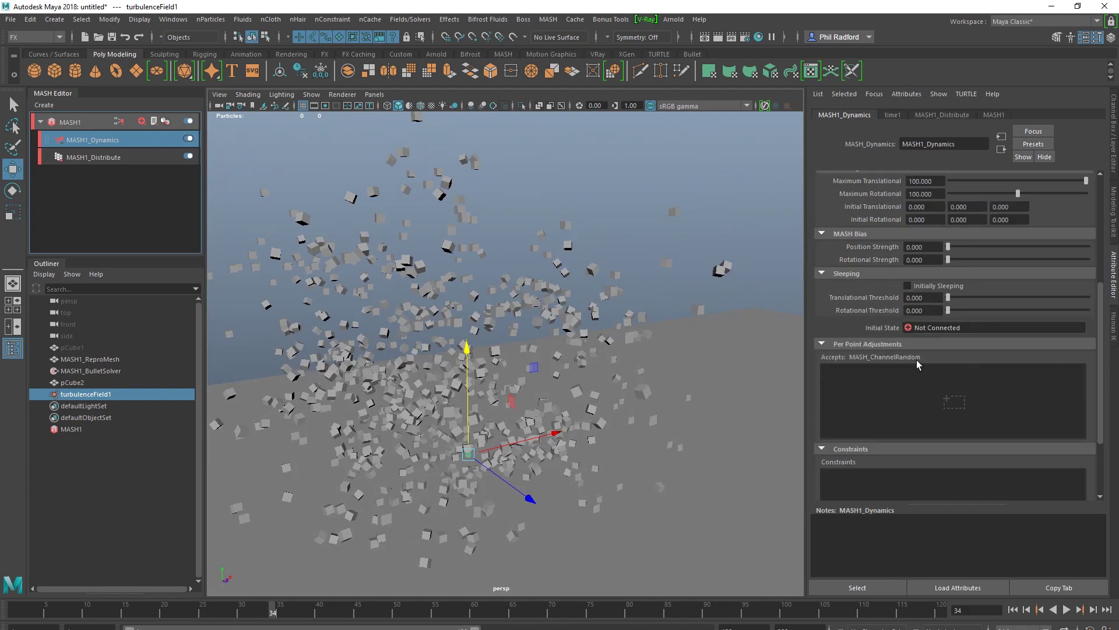
scroll(916, 359, "down", 2)
scroll(890, 373, "down", 1)
right_click(892, 387)
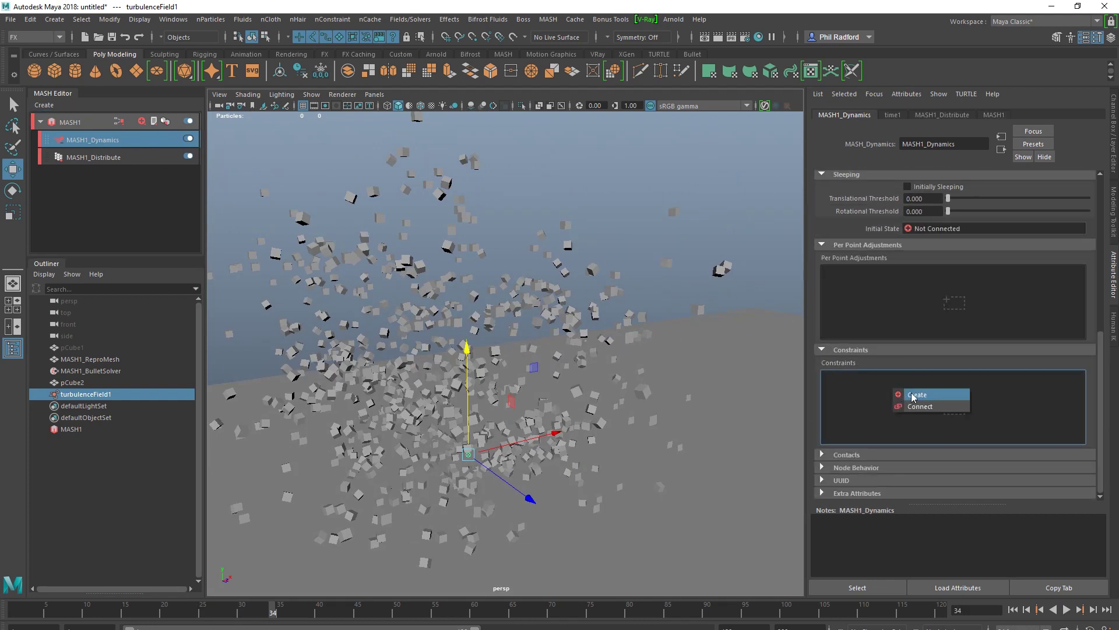
left_click(913, 395)
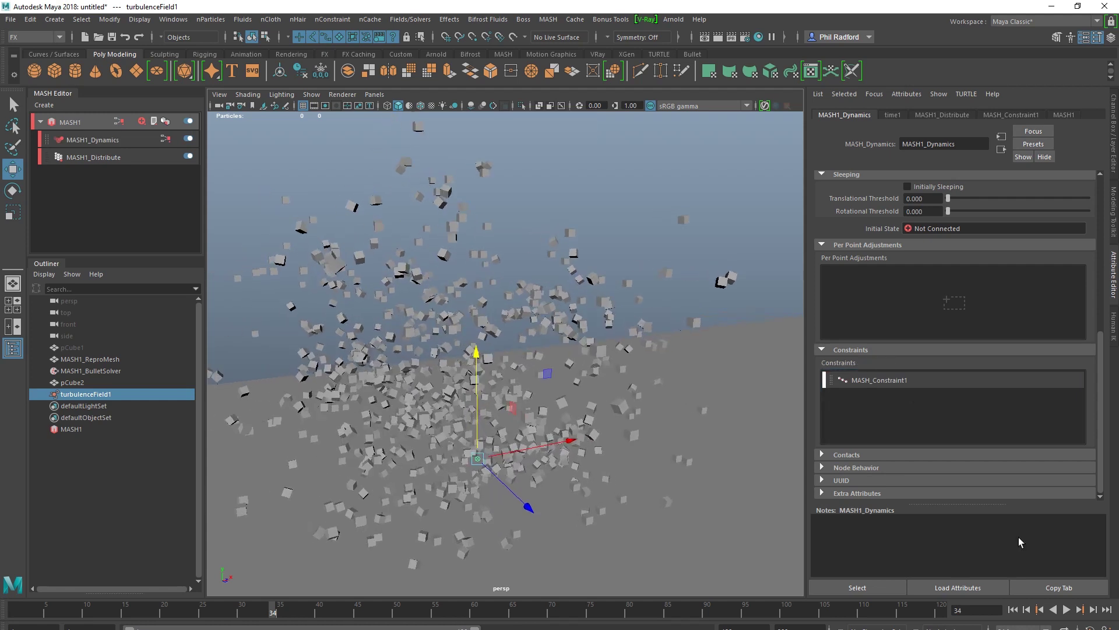
Play the simulation from the first frame to check how the constraint holds the cubes together.
left_click(1012, 610)
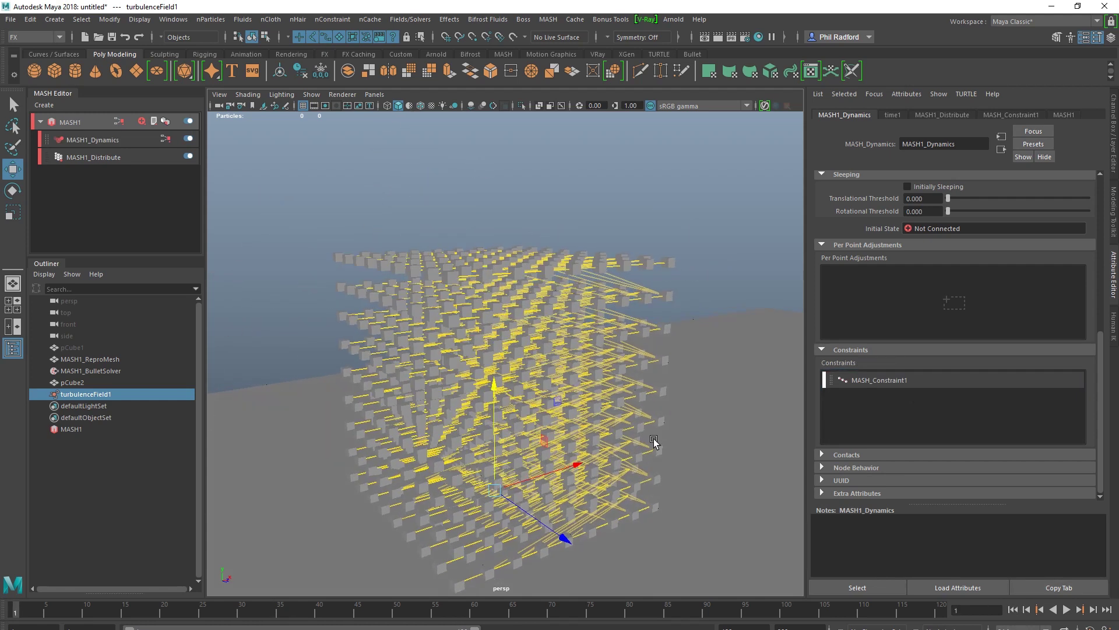
left_click(1066, 609)
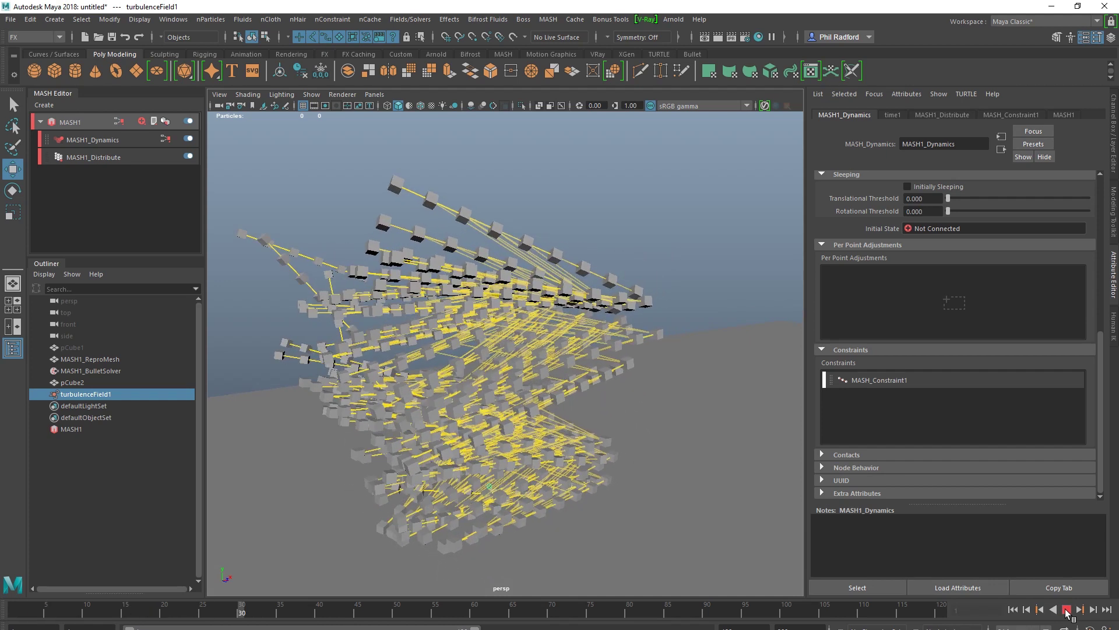
left_click(1066, 609)
Open MASH_Constraint1 and examine its available constraint types and its Motor and Spring settings, keeping the type as Glue.
left_click(882, 379)
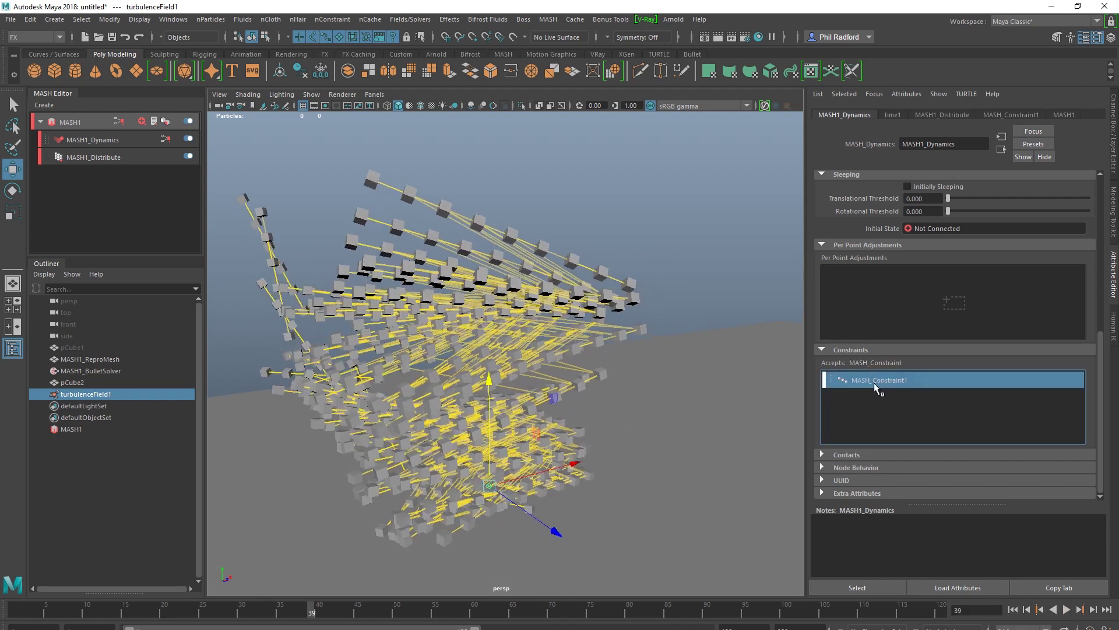
double_click(877, 380)
right_click_drag(581, 421, 589, 422, "alt")
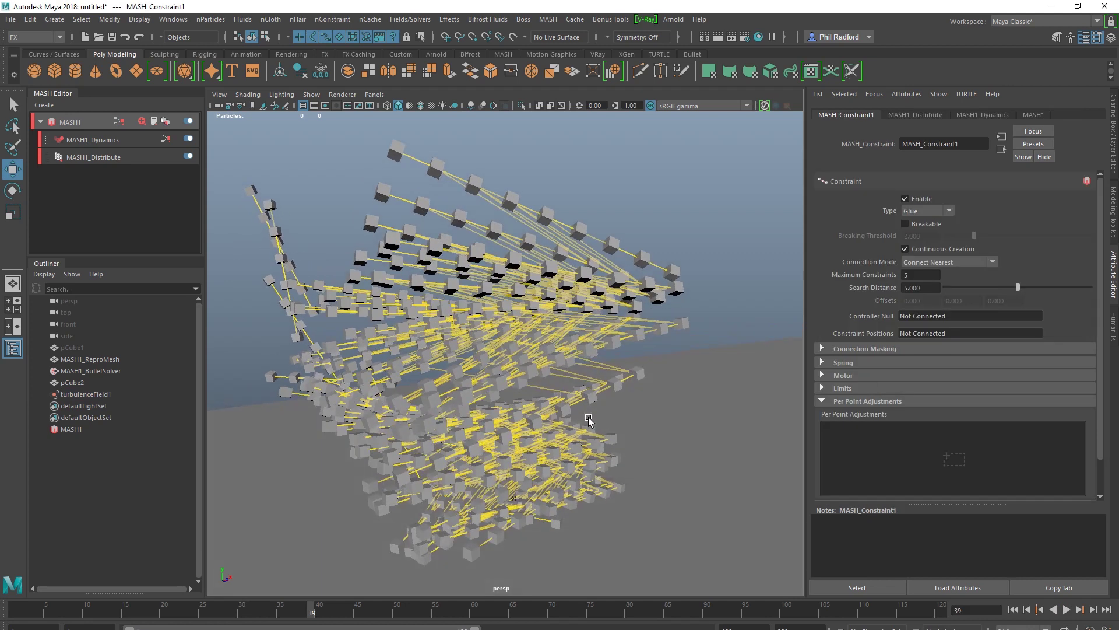
left_click_drag(590, 422, 590, 418, "alt")
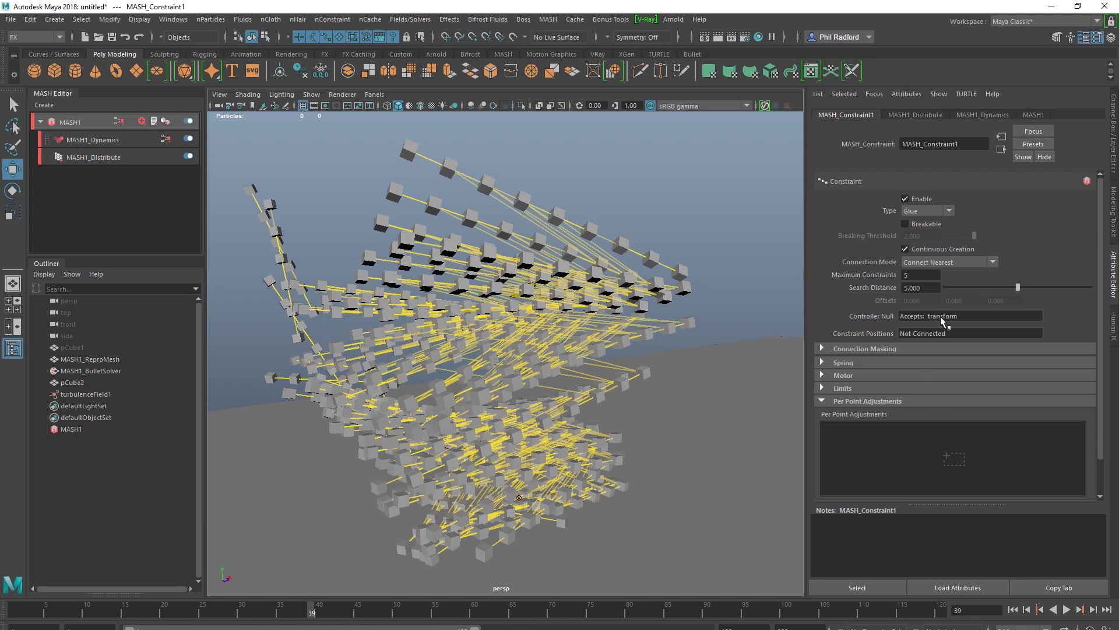
left_click(930, 211)
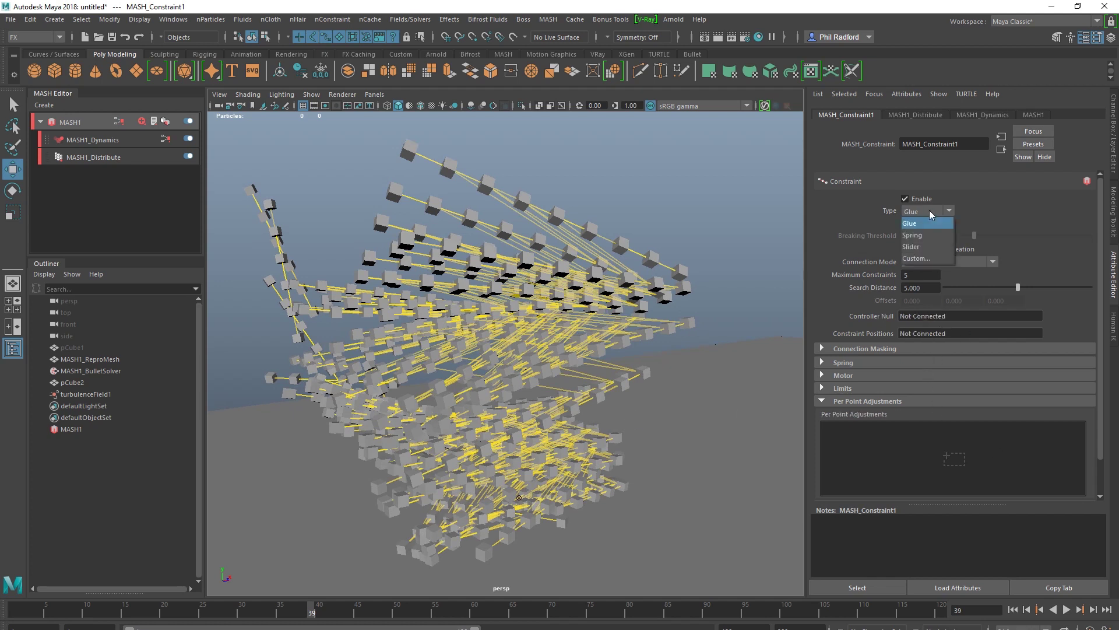
left_click(928, 221)
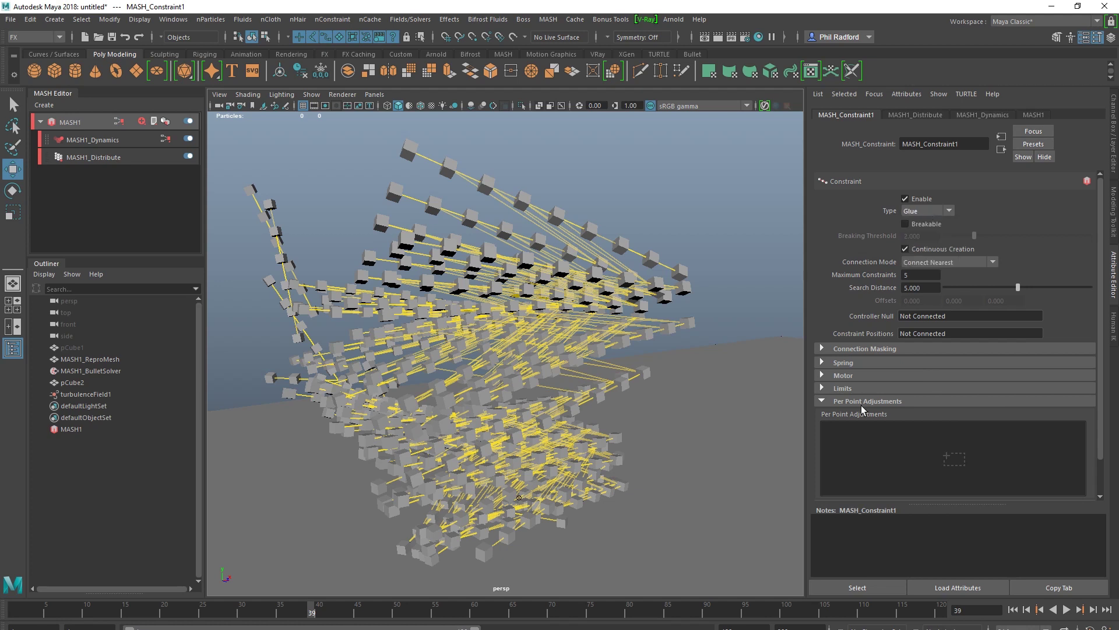
left_click(844, 376)
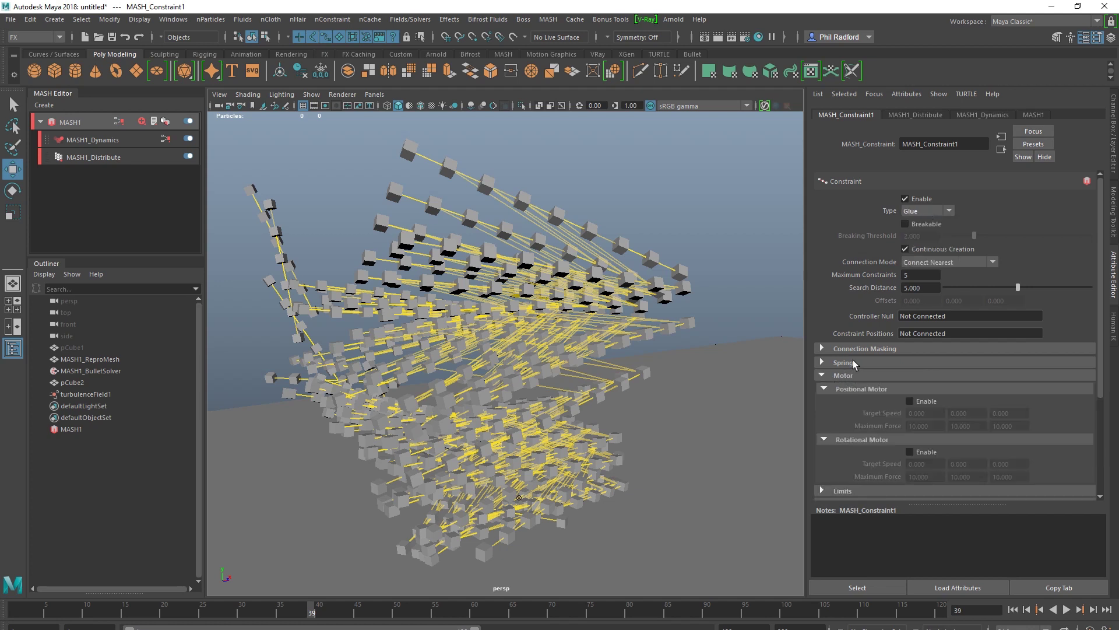
left_click(851, 363)
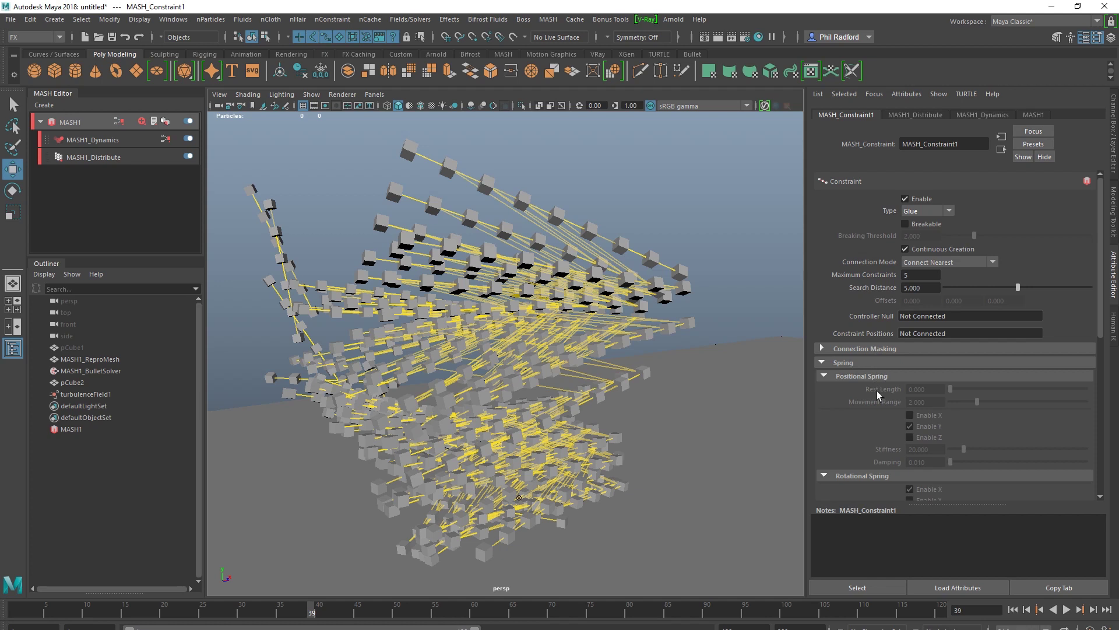
Set MASH_Constraint1's Type to Spring, and play the simulation from the first frame to check how the linked cubes move.
scroll(876, 410, "down", 5)
scroll(863, 411, "down", 3)
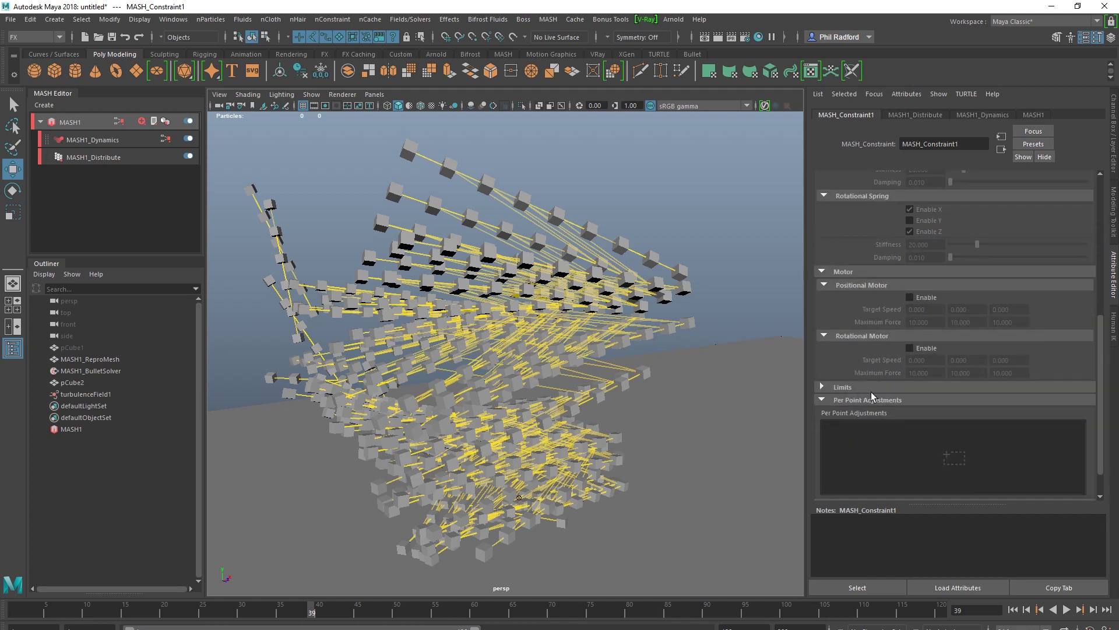
scroll(871, 392, "up", 8)
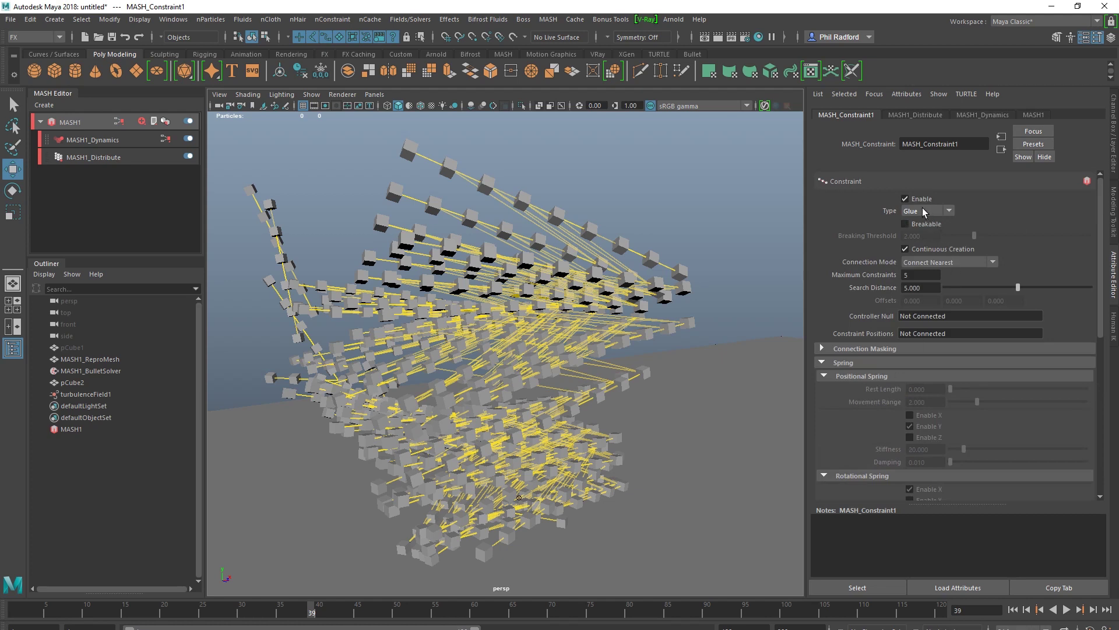
left_click(923, 209)
left_click(924, 237)
left_click(1014, 609)
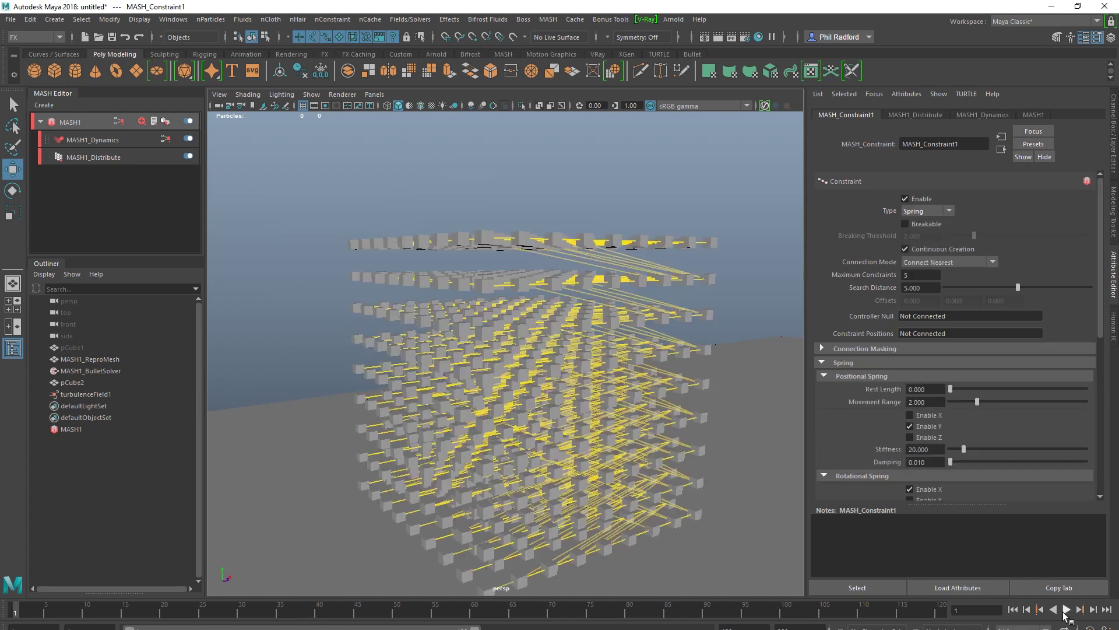
left_click(1066, 610)
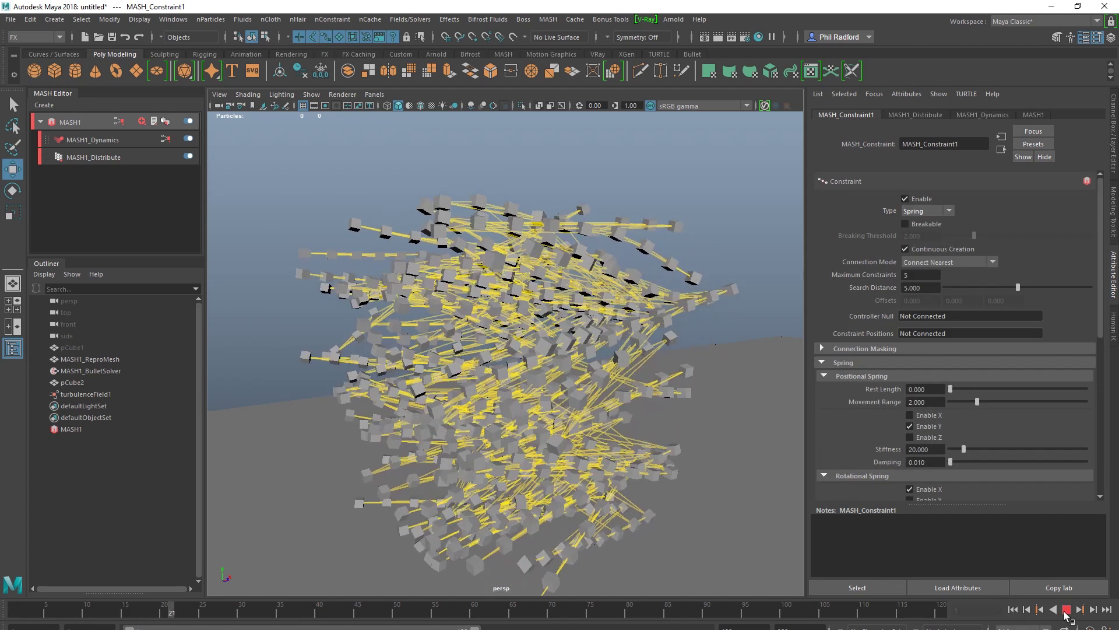
left_click(1066, 610)
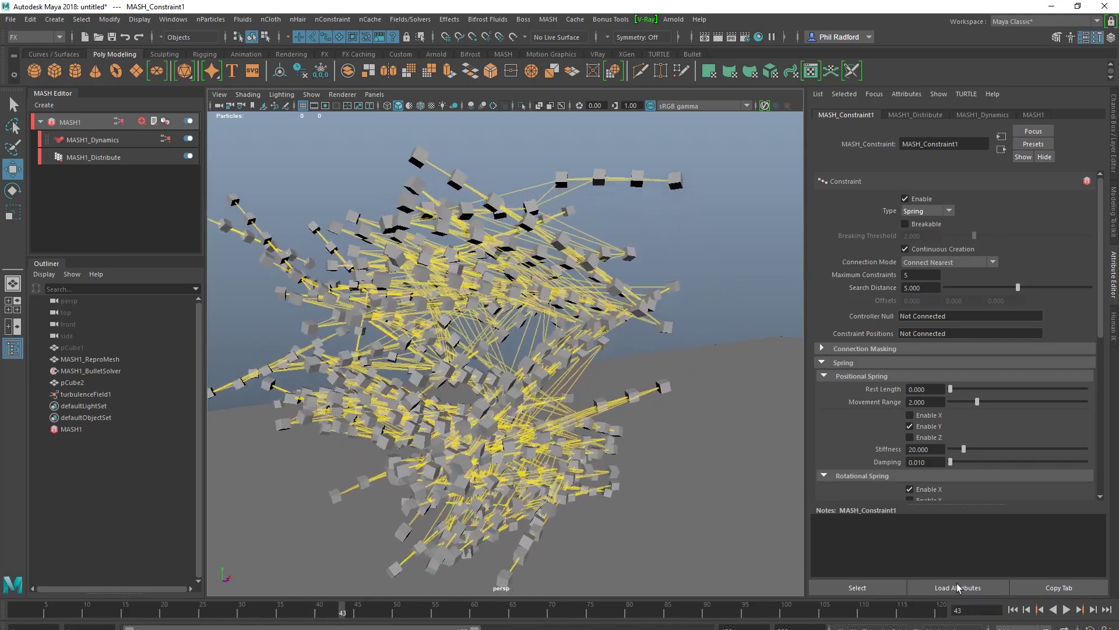
left_click_drag(453, 407, 540, 426, "alt")
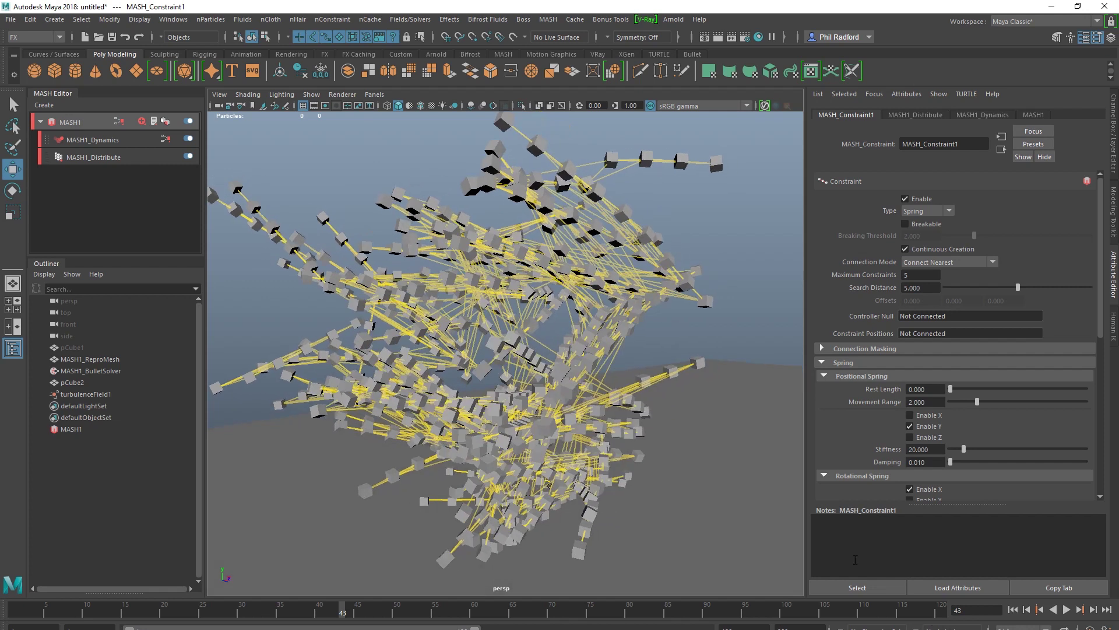
Return to the first frame and set MASH1_Distribute's Grid X to 12, Grid Y to 16 and Grid Z to 12.
left_click(1012, 609)
left_click(107, 157)
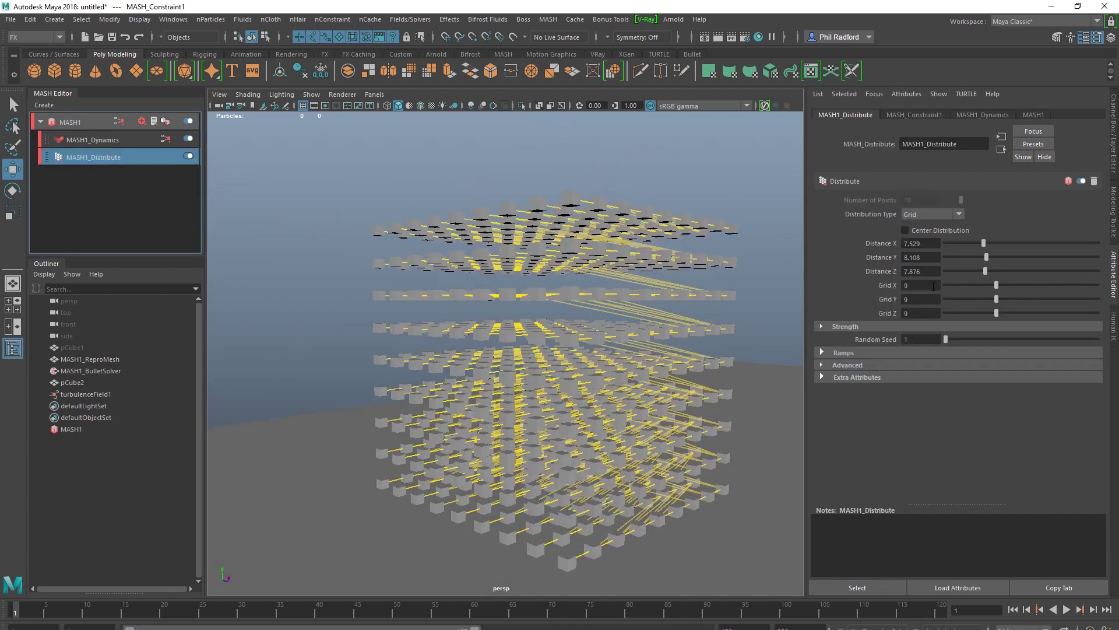
left_click_drag(1002, 284, 1014, 285)
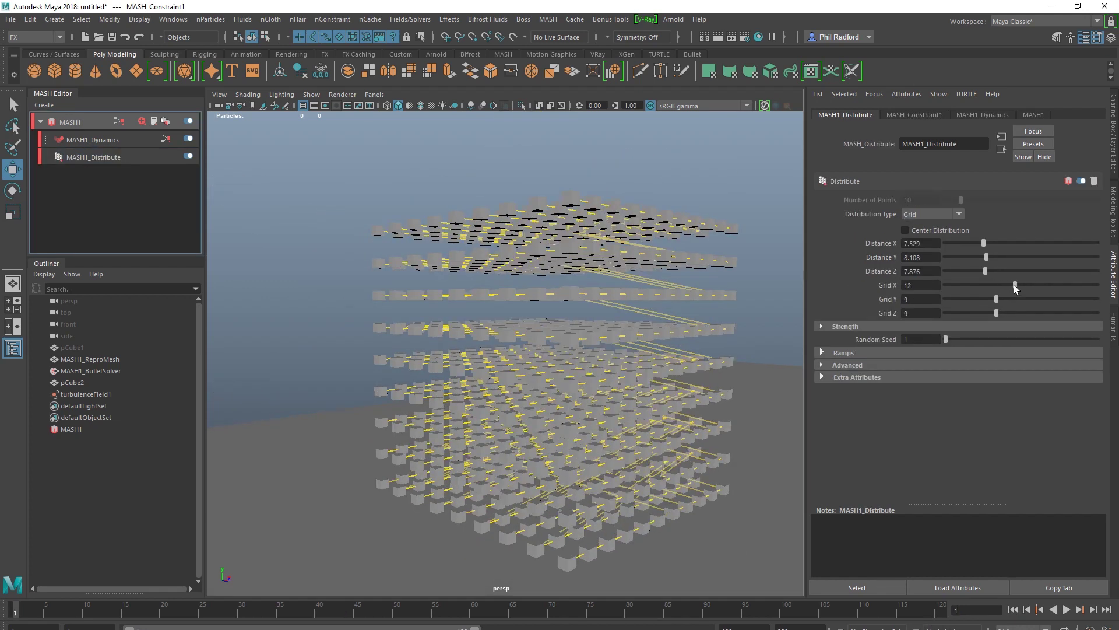
left_click(1012, 297)
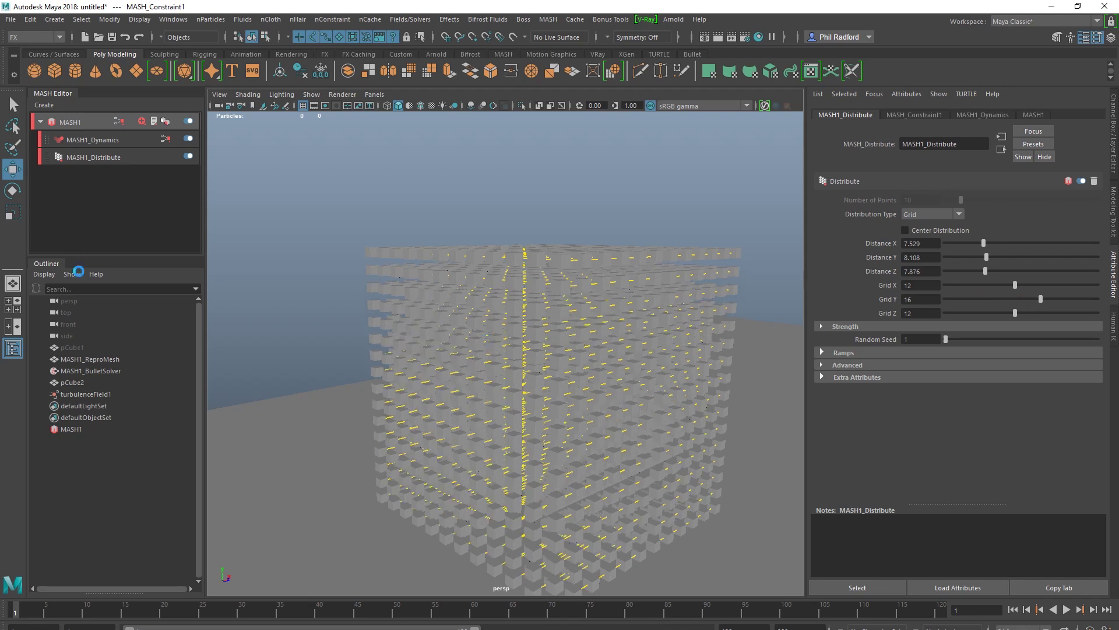
Scale down the hidden source cube pCube1 uniformly so that all cubes in the grid shrink.
left_click(85, 349)
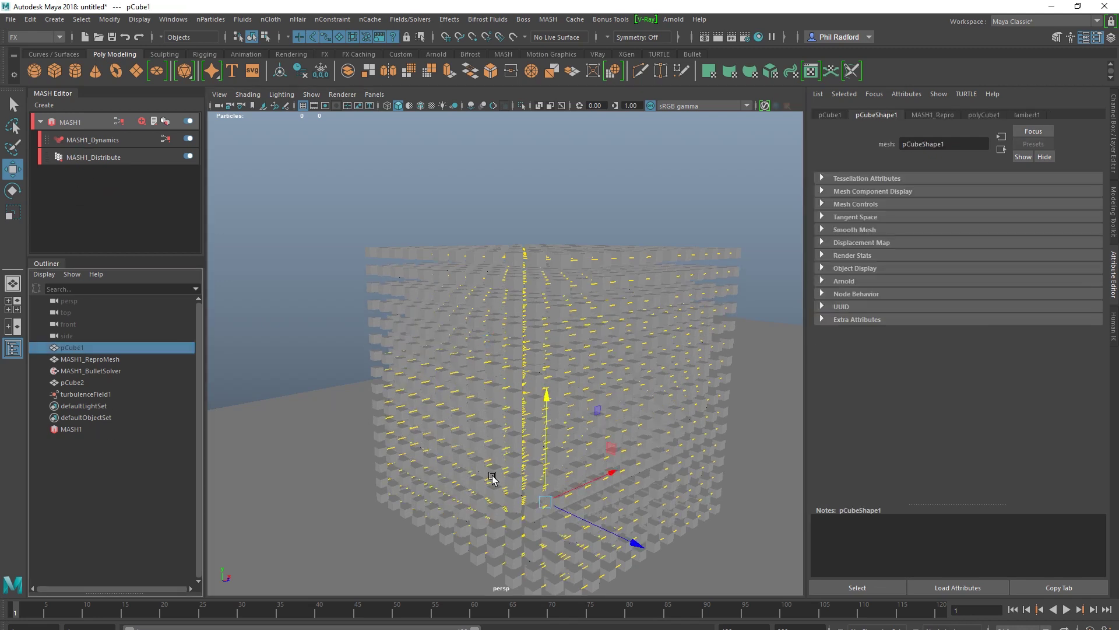
key("r")
left_click_drag(545, 501, 530, 504)
left_click_drag(454, 378, 441, 361, "alt")
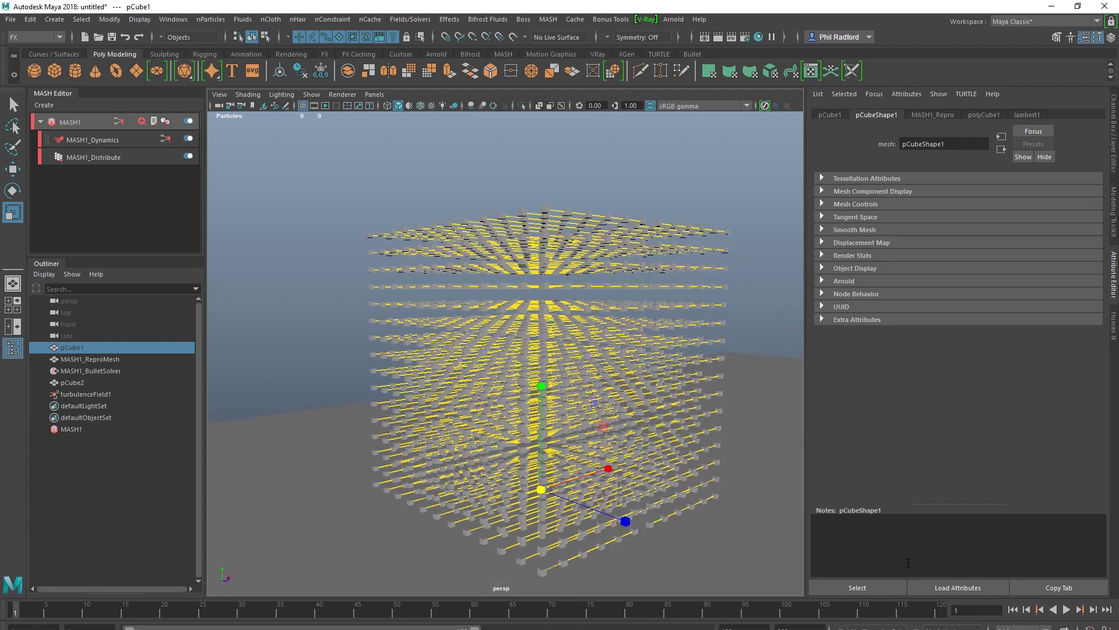
Play the simulation of the denser grid to about frame 26, and examine the scattered cubes from several angles.
left_click(1067, 610)
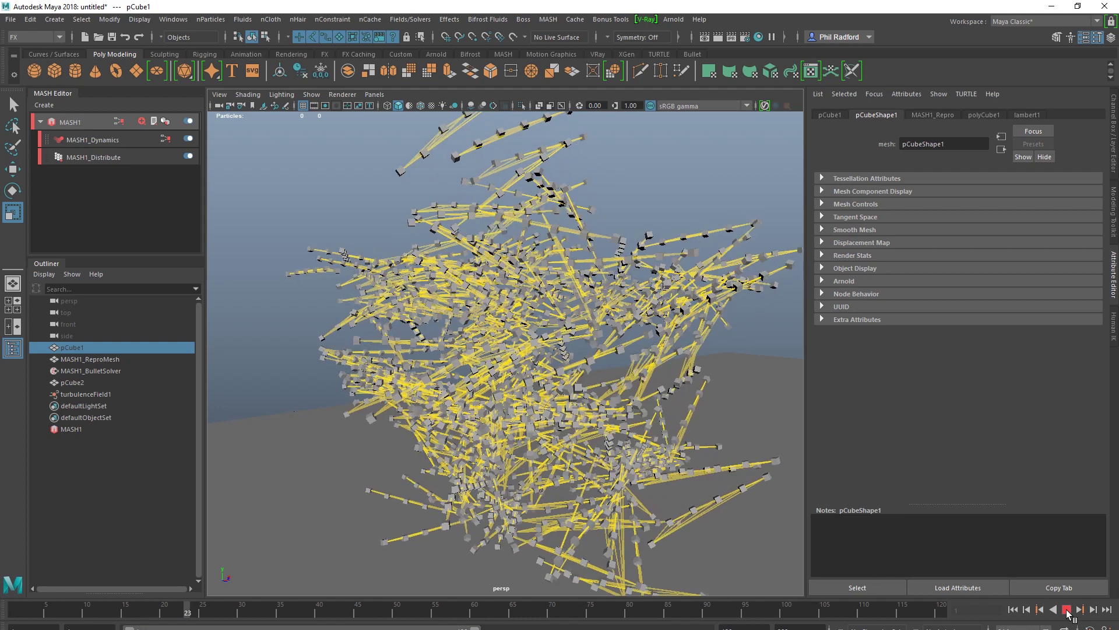
left_click(1067, 610)
right_click_drag(569, 345, 435, 335, "alt")
mouse_move(435, 335)
left_mouse_down("alt")
mouse_move(389, 335)
mouse_move(425, 336)
left_mouse_up("alt")
right_click_drag(426, 337, 476, 338, "alt")
left_click_drag(475, 337, 551, 331, "alt")
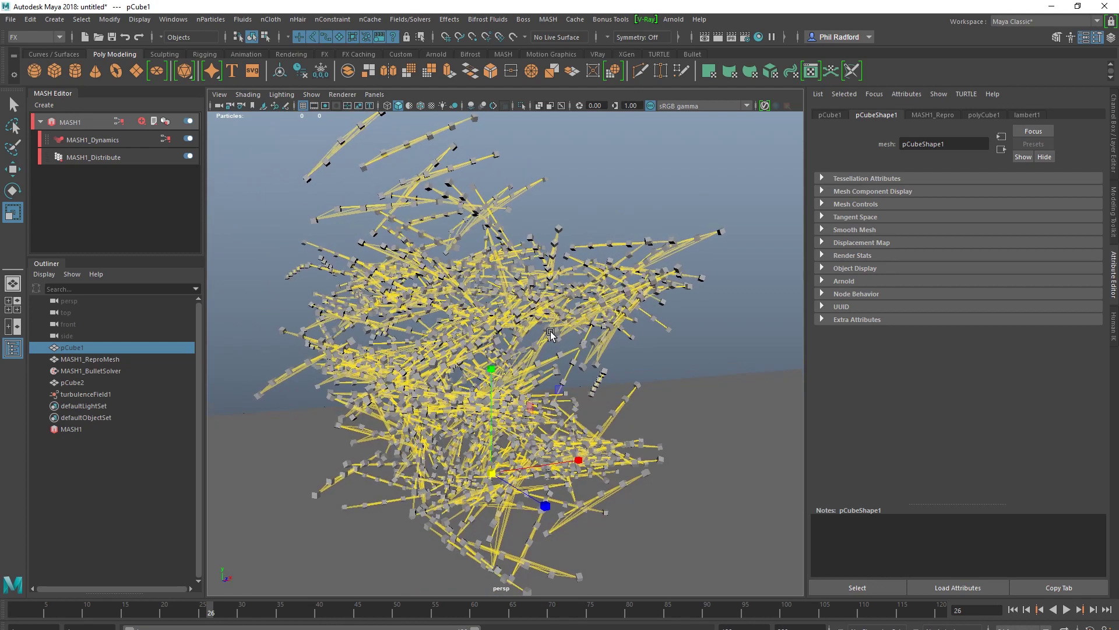
Add an nParticle emitter to the MASH1_ReproMesh object.
left_click(114, 360)
left_click_drag(445, 386, 466, 385, "alt")
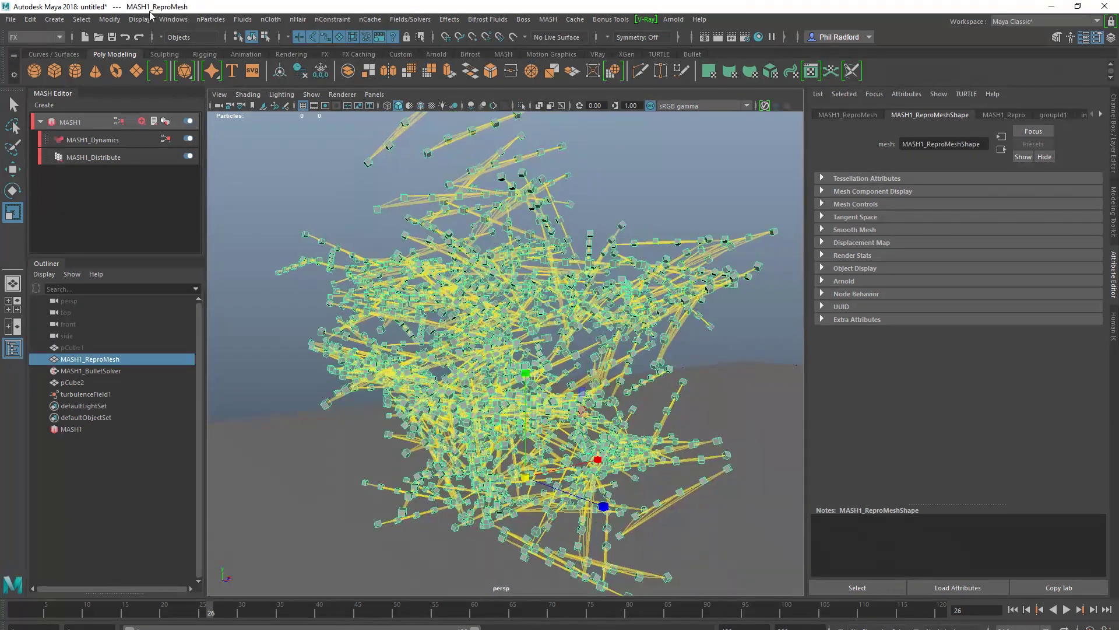
left_click(211, 20)
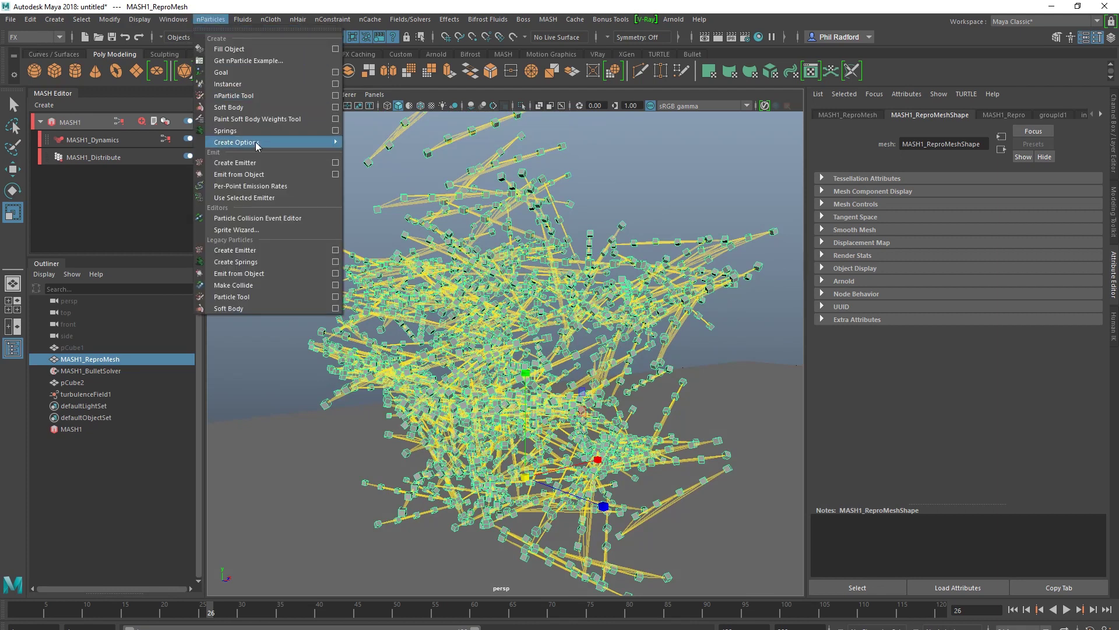
left_click(278, 174)
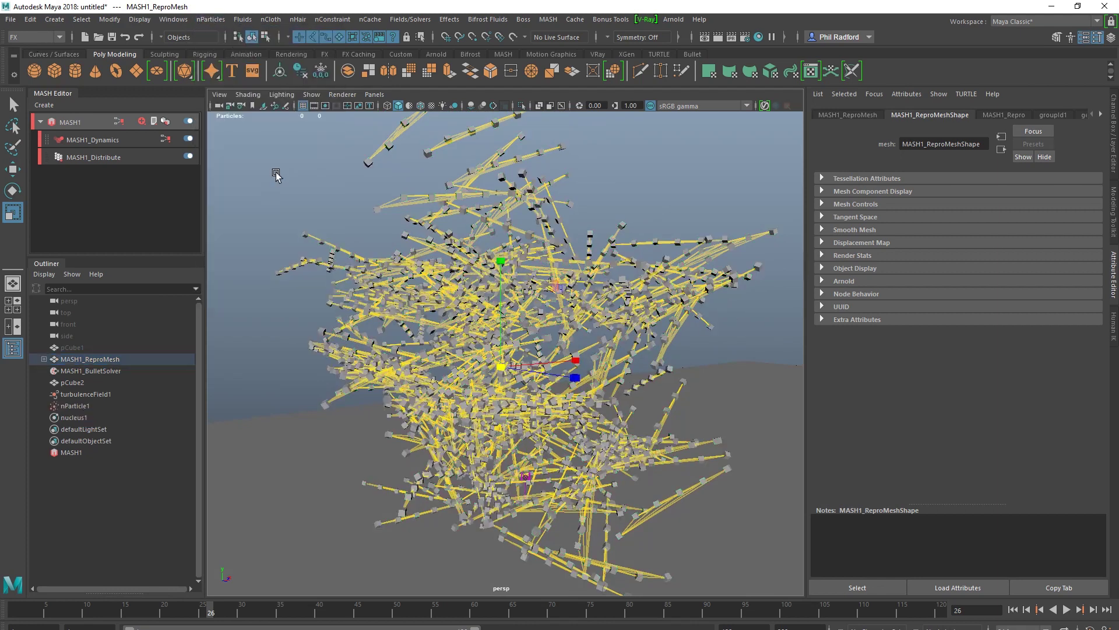
Set emitter1's Emitter Type to Surface and its Rate (Particles/Sec) to 500.
left_click(931, 294)
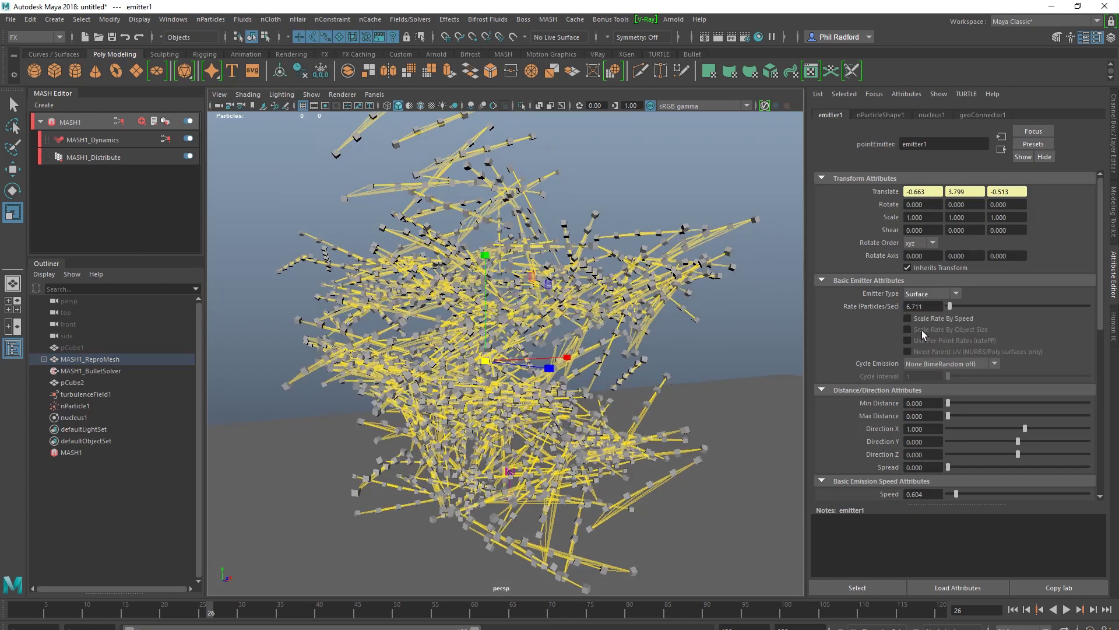
left_click(933, 326)
type("50")
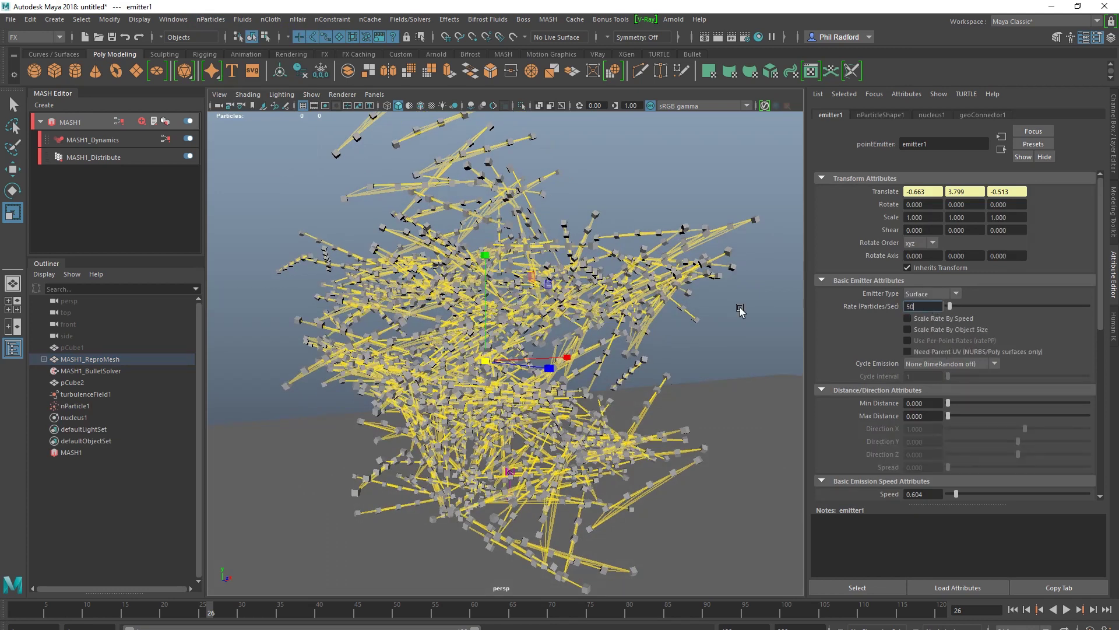
type("0")
key("Return")
Set nParticleShape1's Particle Render Type to Spheres, and expand its Particle Size settings.
left_click(887, 115)
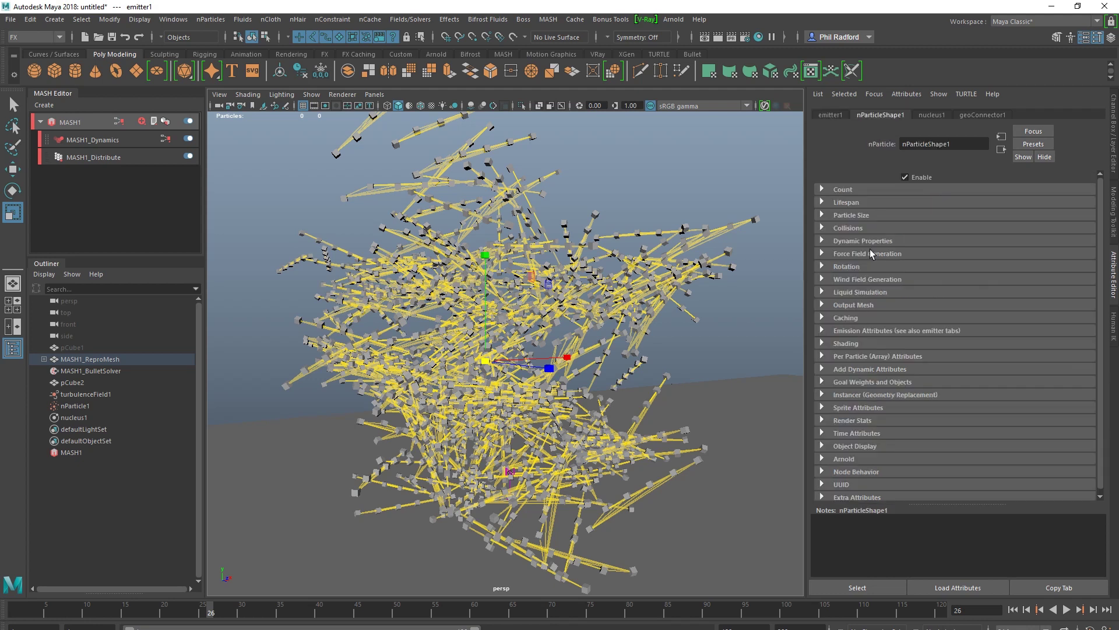
left_click(853, 216)
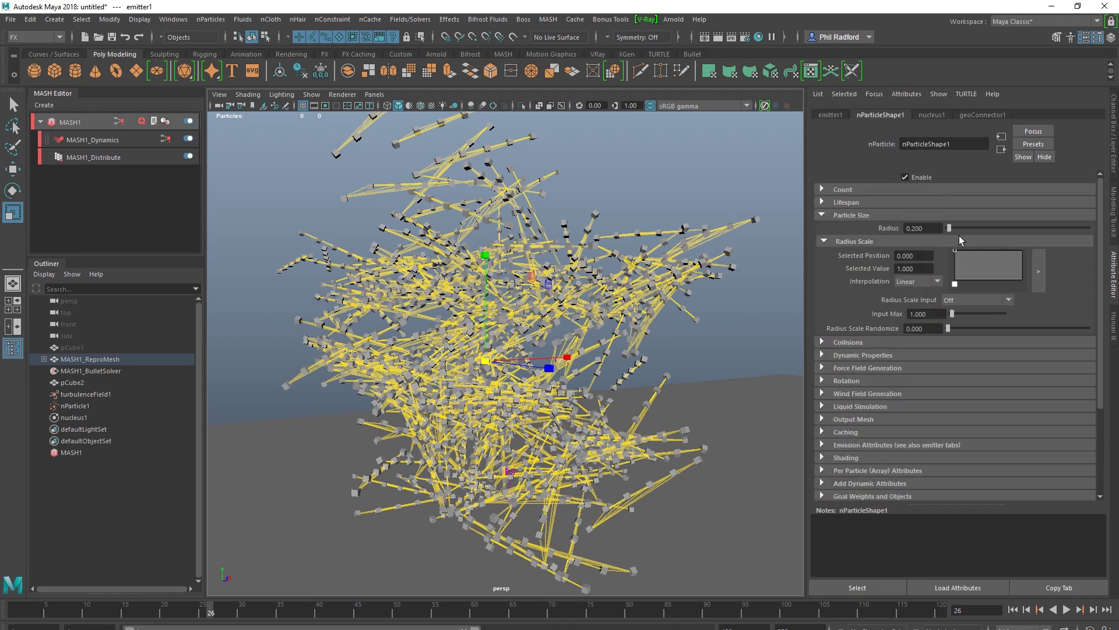
left_click(876, 457)
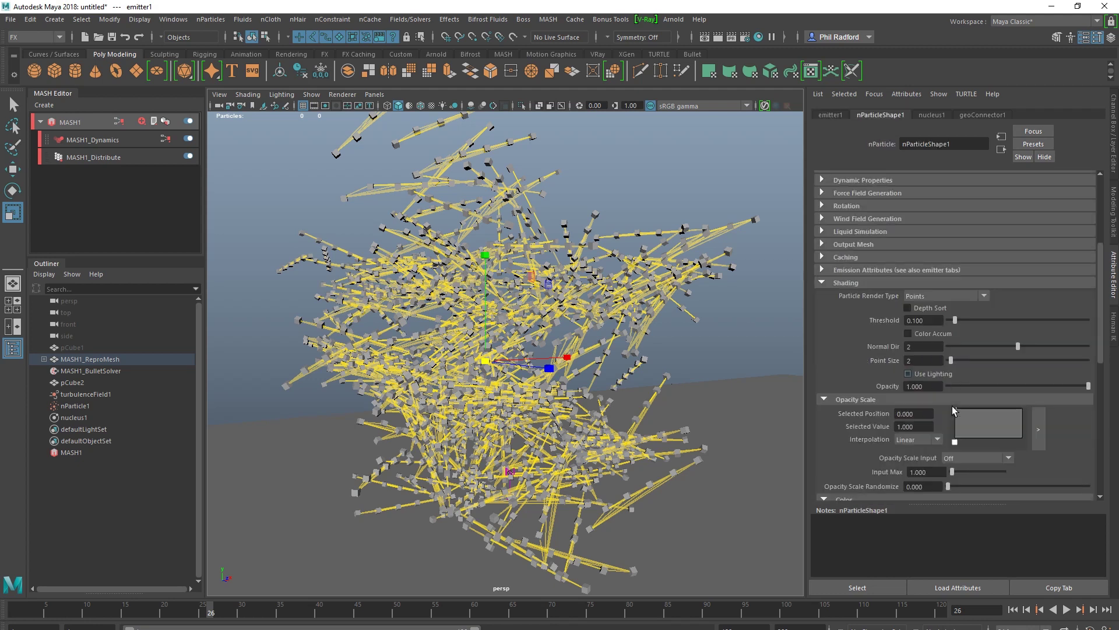
left_click(943, 297)
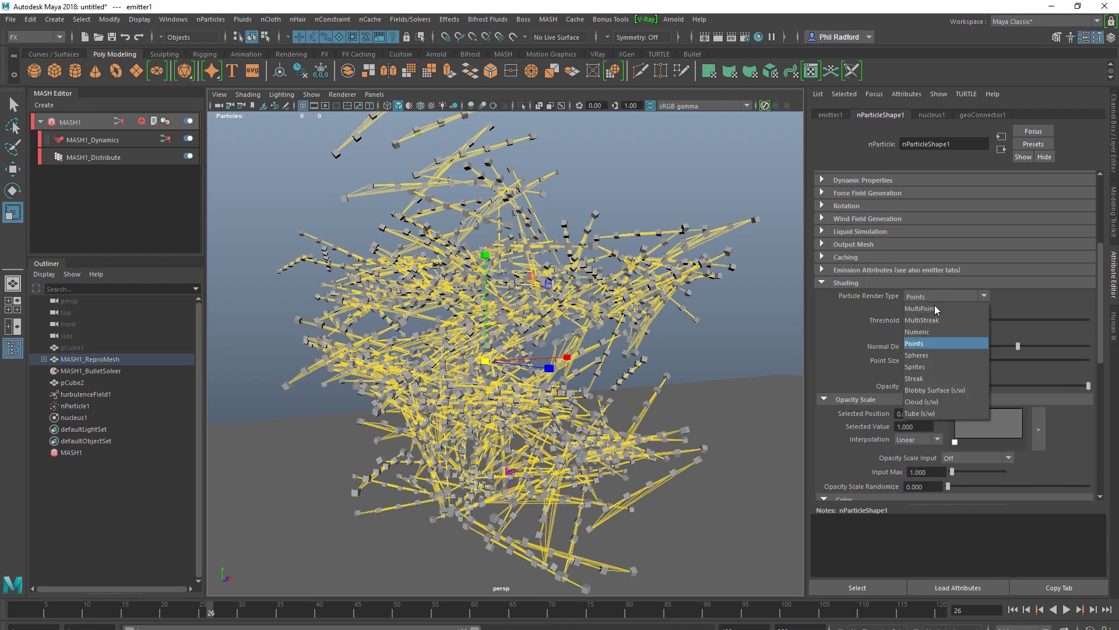
left_click(928, 352)
Play the simulation from the first frame to check the spheres emitted from the cubes.
middle_click_drag(580, 298, 580, 371, "alt")
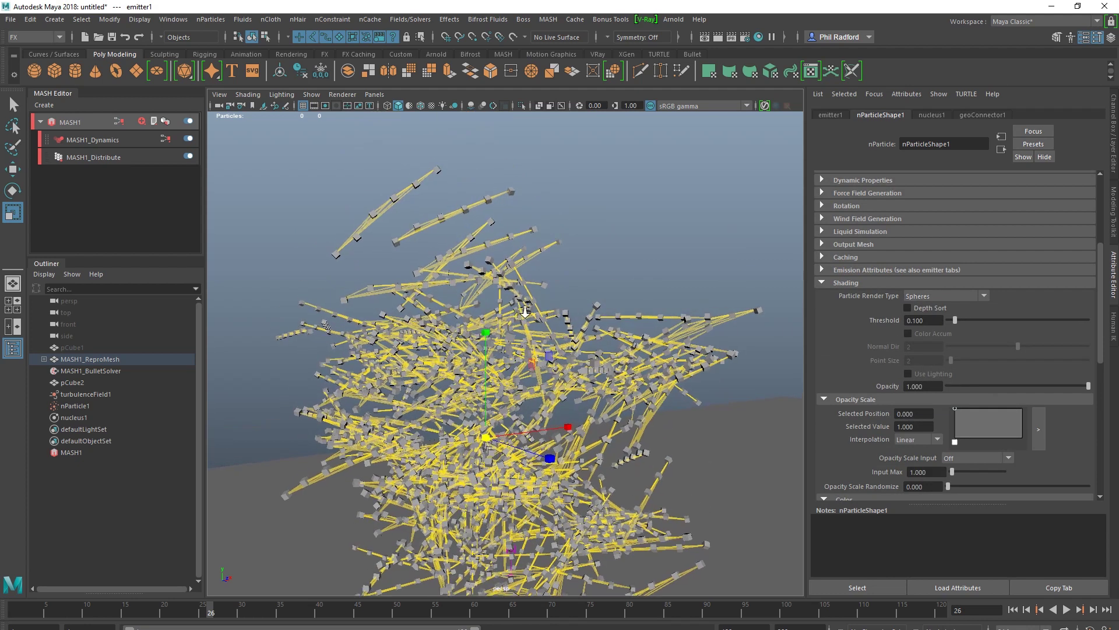
scroll(580, 371, "up", 2)
left_click(1014, 610)
left_click(1065, 610)
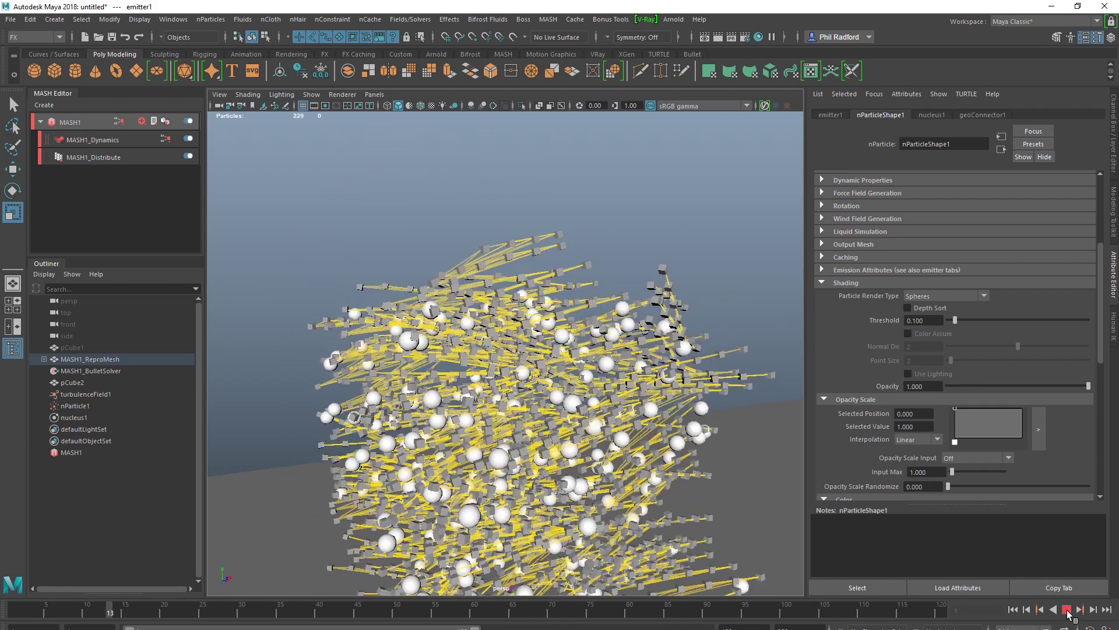
left_click(1067, 610)
Try a particle Radius of 0.02 for nParticleShape1.
scroll(956, 292, "up", 5)
left_click(933, 228)
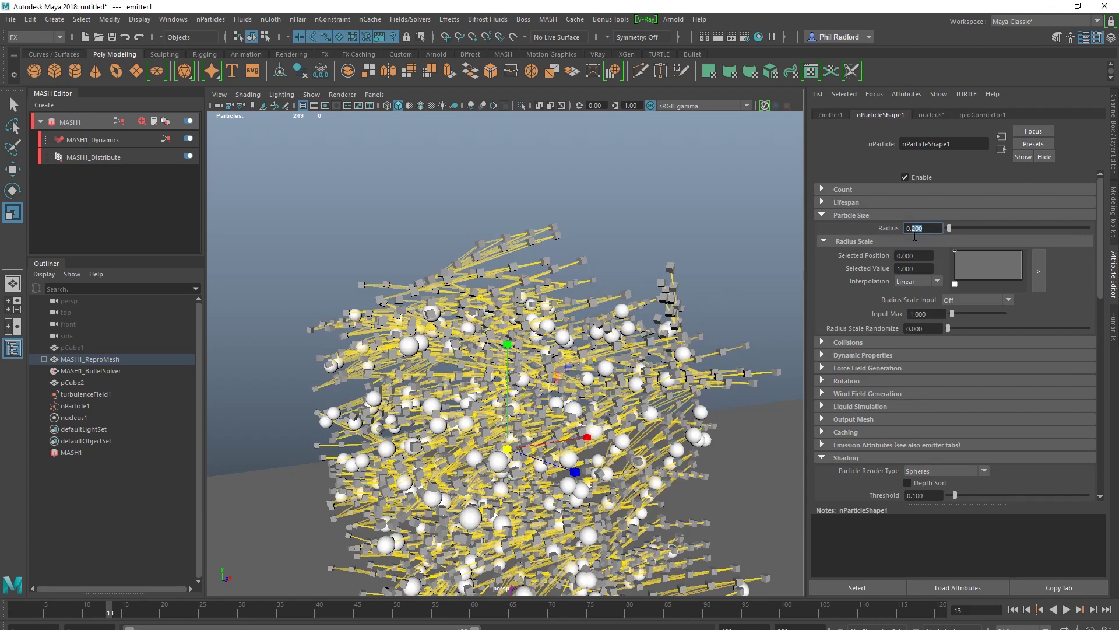
type("0.02")
key("Return")
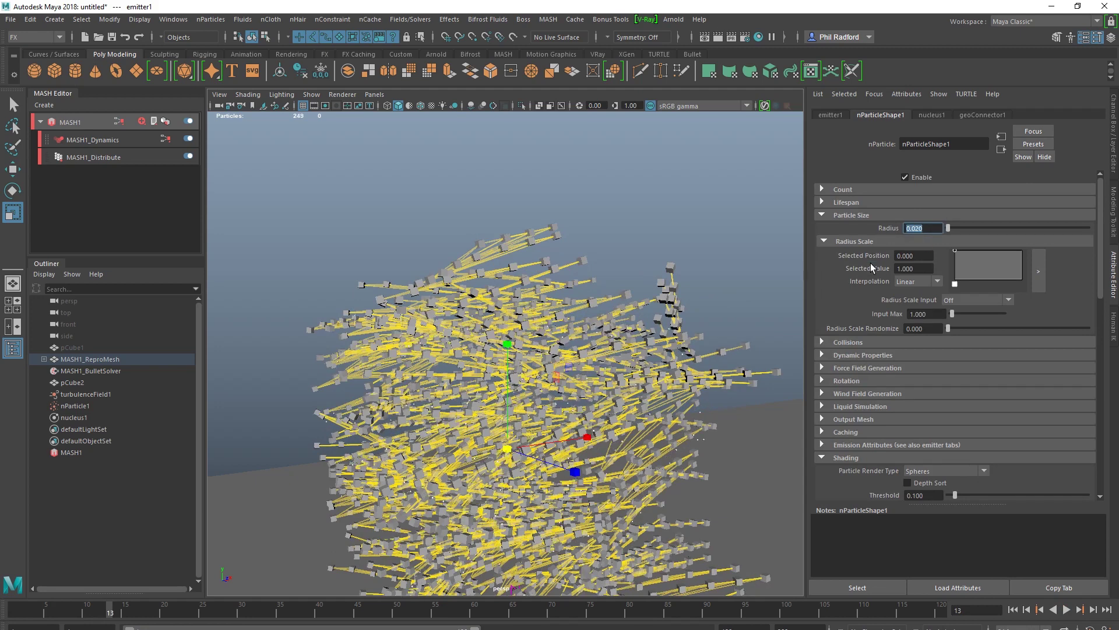
Set nParticleShape1's Radius to 0.06 after inspecting the particle size up close.
middle_click_drag(448, 305, 333, 234, "alt")
right_click_drag(333, 234, 483, 286, "alt")
mouse_move(480, 263)
left_mouse_down("alt")
mouse_move(449, 269)
mouse_move(490, 279)
left_mouse_up("alt")
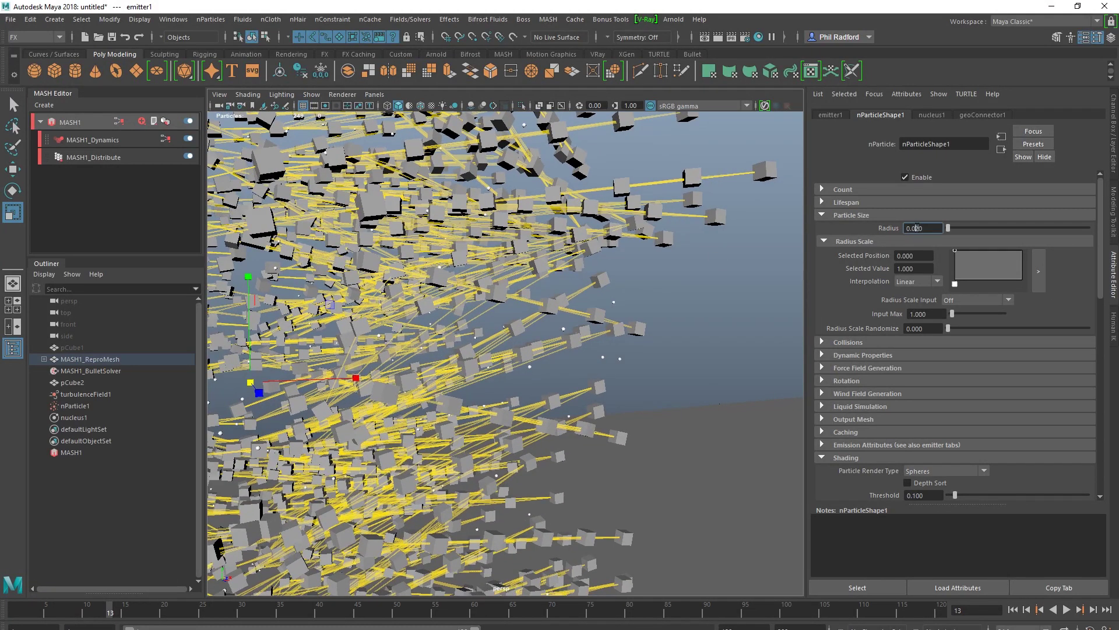
type("6")
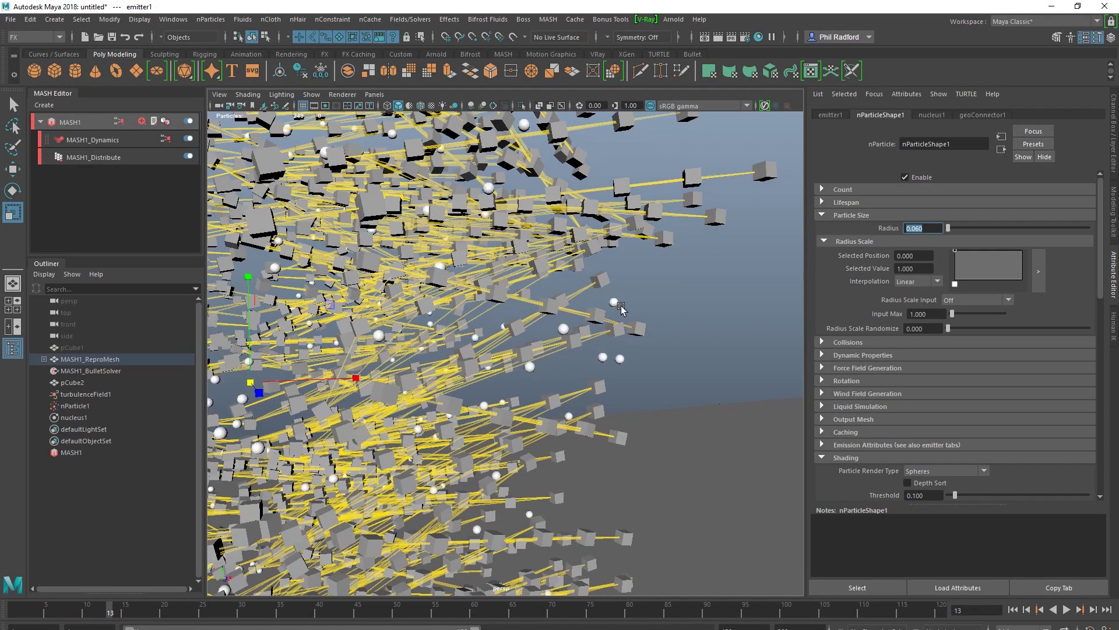
key("Return")
Examine how the resized spherical particles are spread among the linked cubes.
key("f")
left_click_drag(484, 289, 503, 295, "alt")
right_click_drag(503, 294, 635, 332, "alt")
left_click_drag(636, 332, 672, 341, "alt")
right_click_drag(672, 341, 384, 309, "alt")
left_click_drag(384, 309, 373, 317, "alt")
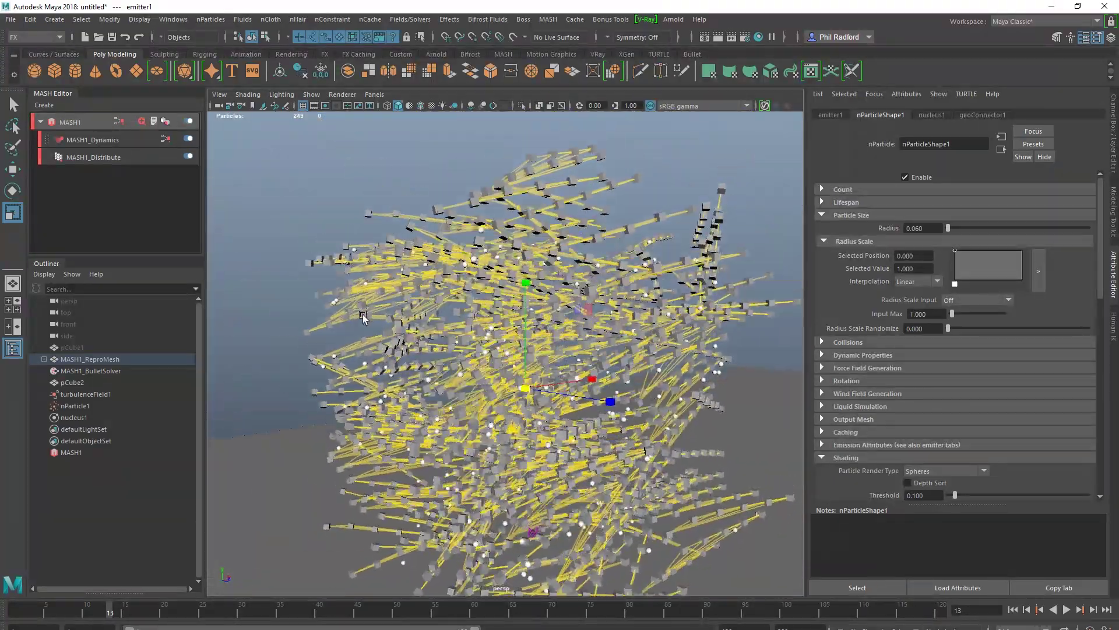
right_click_drag(374, 318, 417, 331, "alt")
left_click_drag(416, 331, 394, 314, "alt")
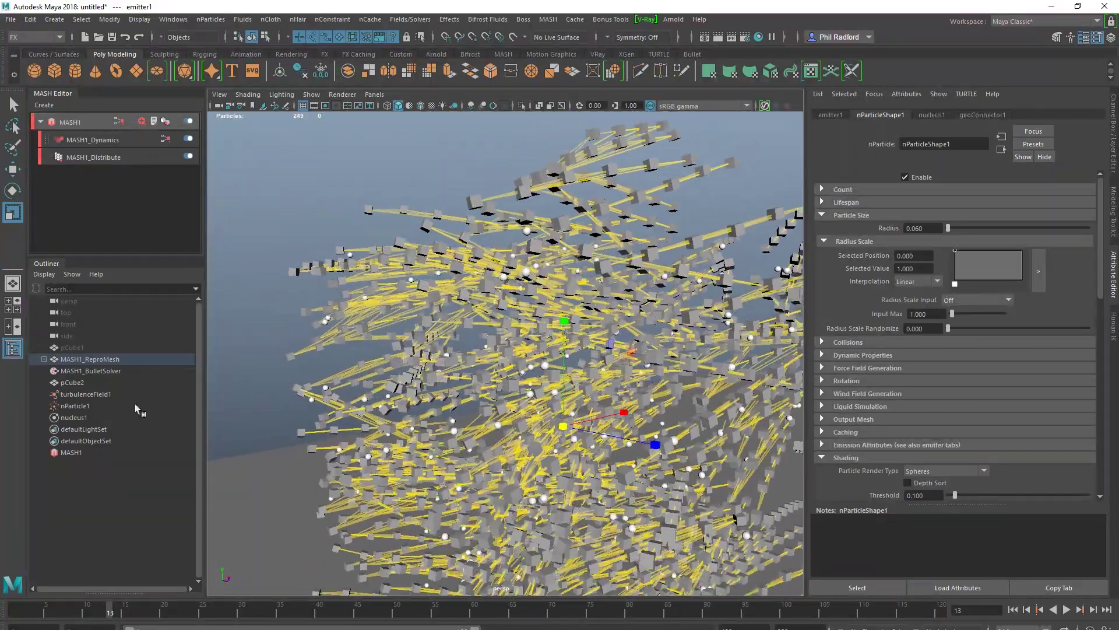
Select the hidden source cube pCube1, frame it in the view and unhide it.
left_click(72, 347)
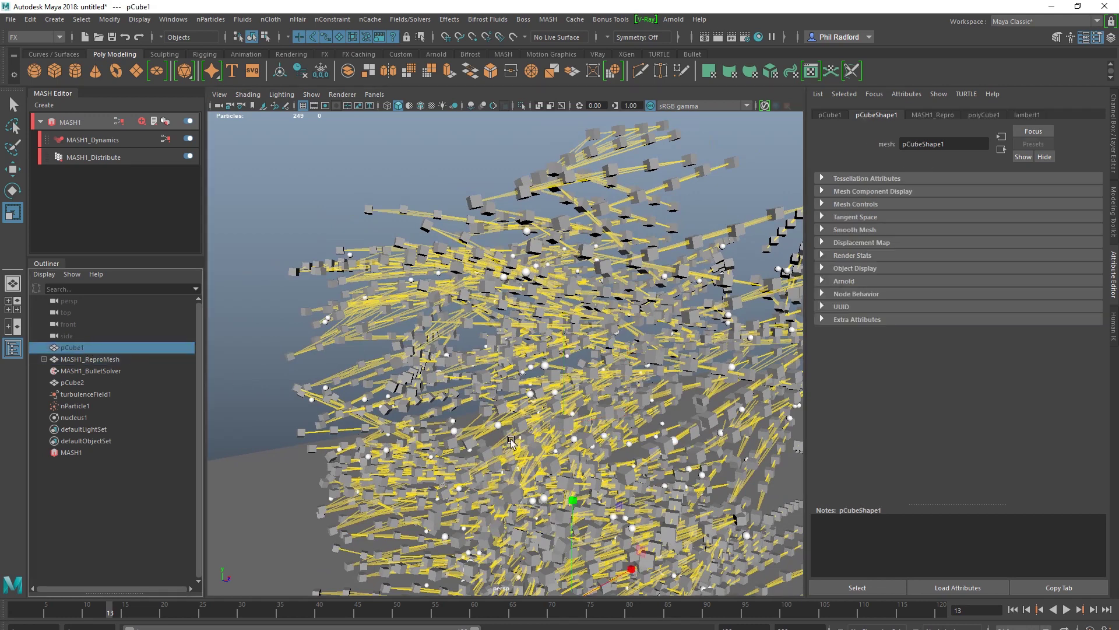
scroll(420, 337, "down", 5)
middle_click_drag(489, 425, 464, 396, "alt")
key("f")
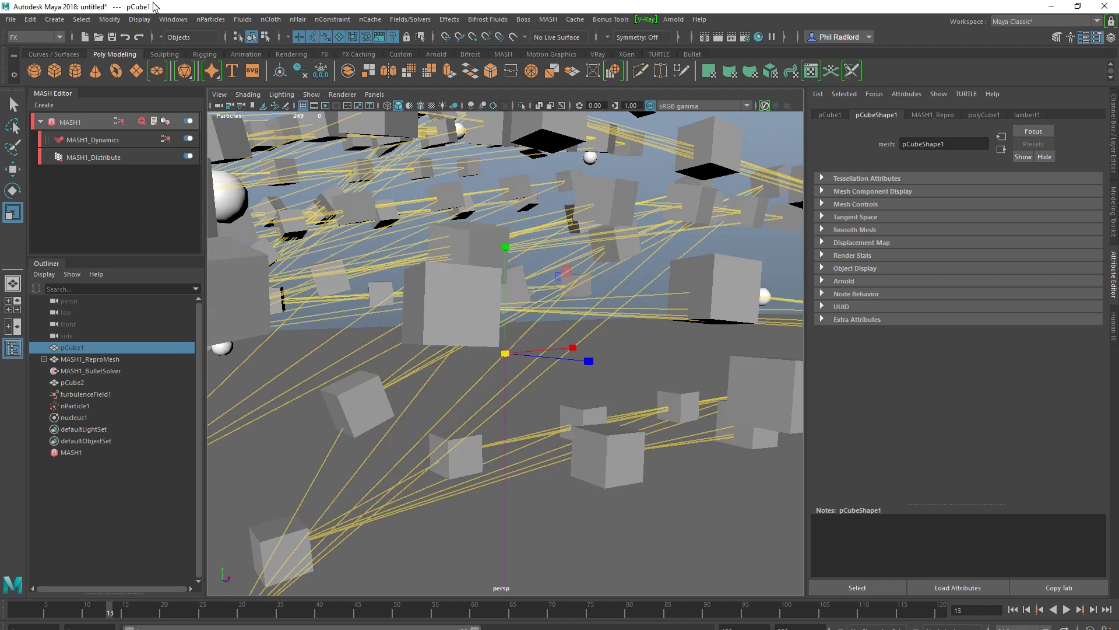
left_click(140, 19)
mouse_move(261, 99)
left_click(386, 102)
Assign a new VRay Mtl material to pCube1.
right_click(585, 279)
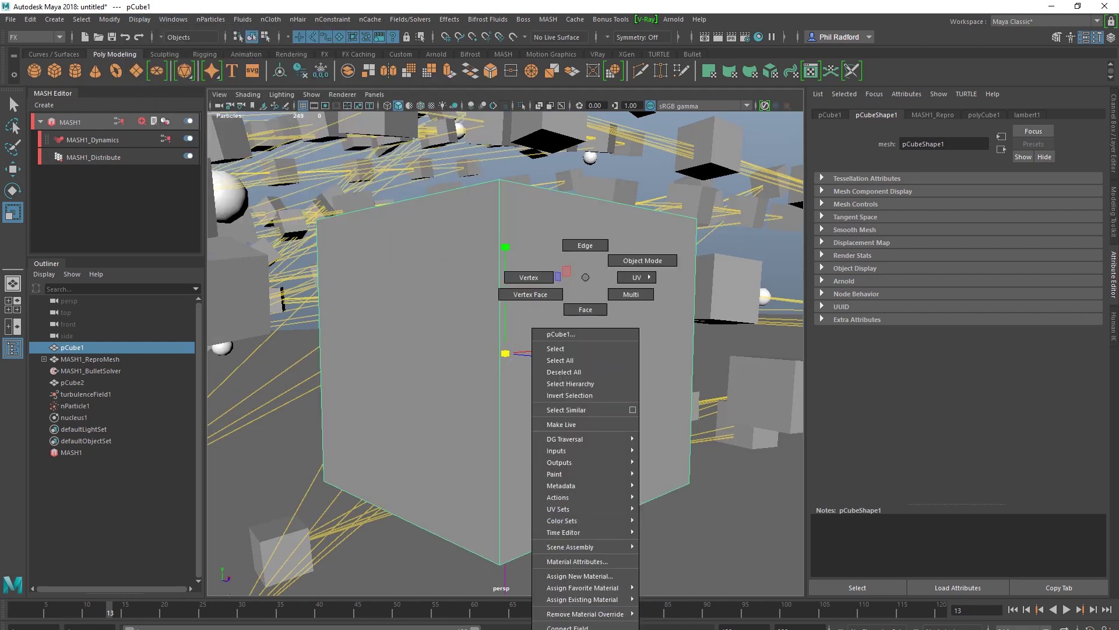
mouse_move(592, 551)
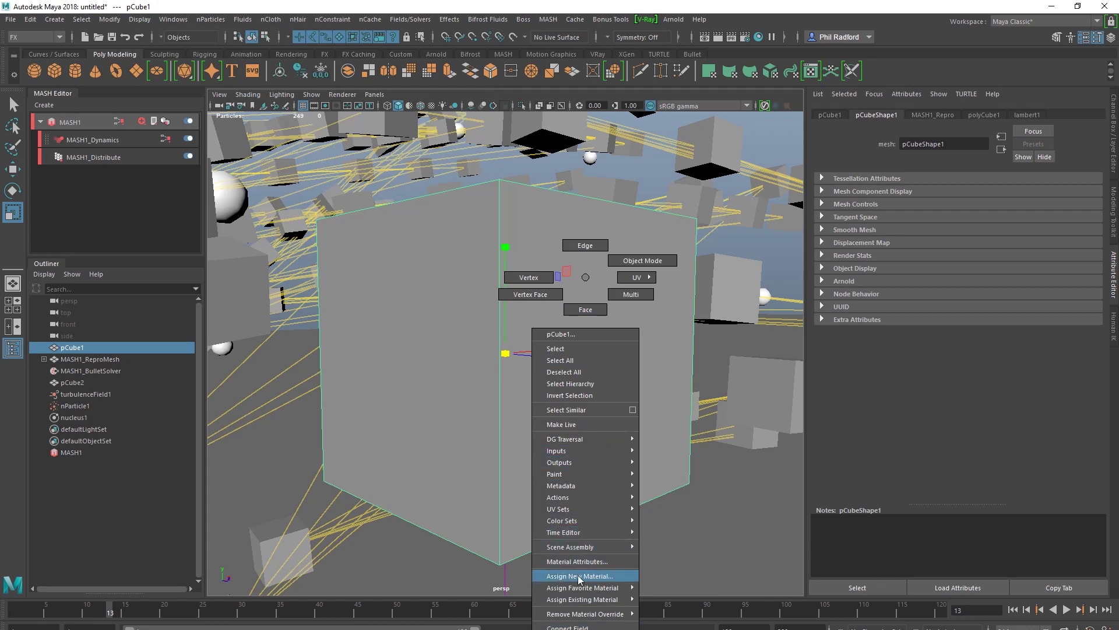
left_click(579, 576)
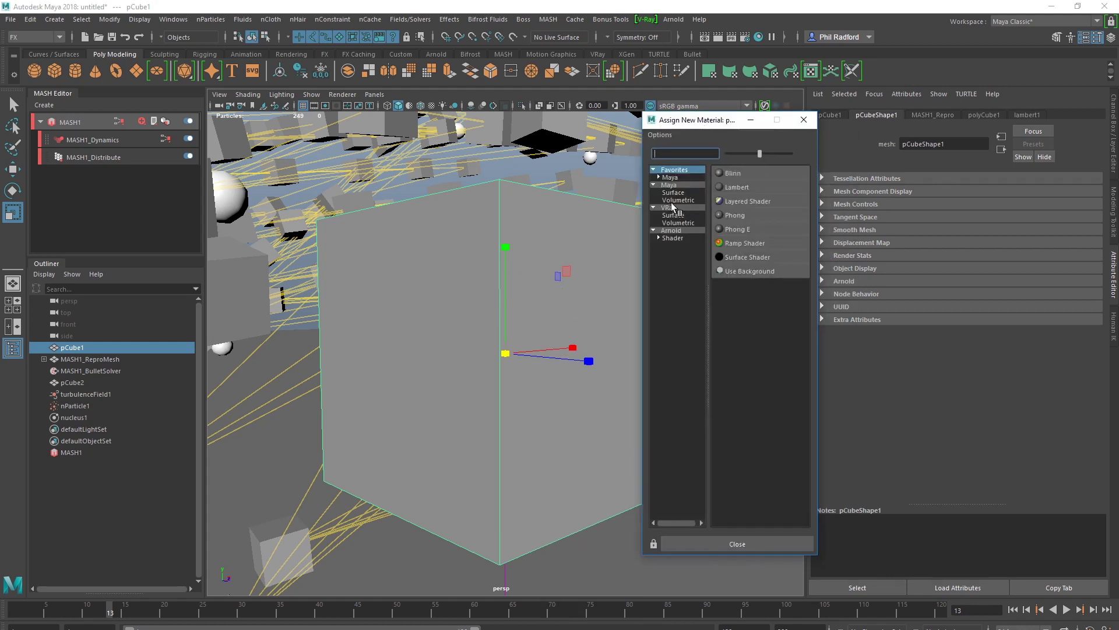
left_click(676, 199)
left_click(671, 208)
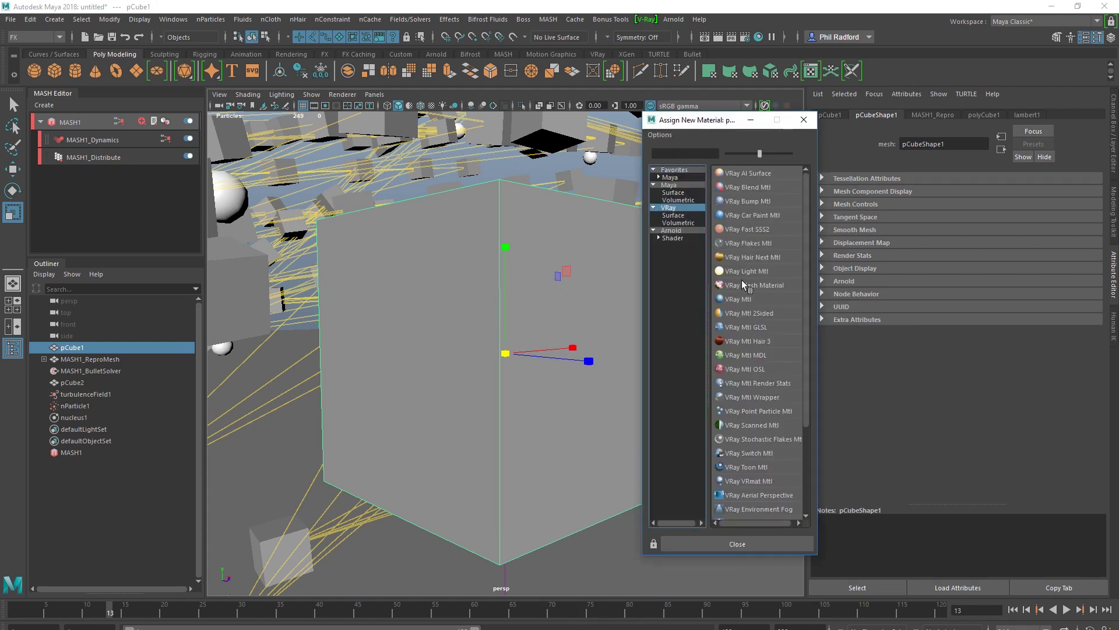
left_click(738, 299)
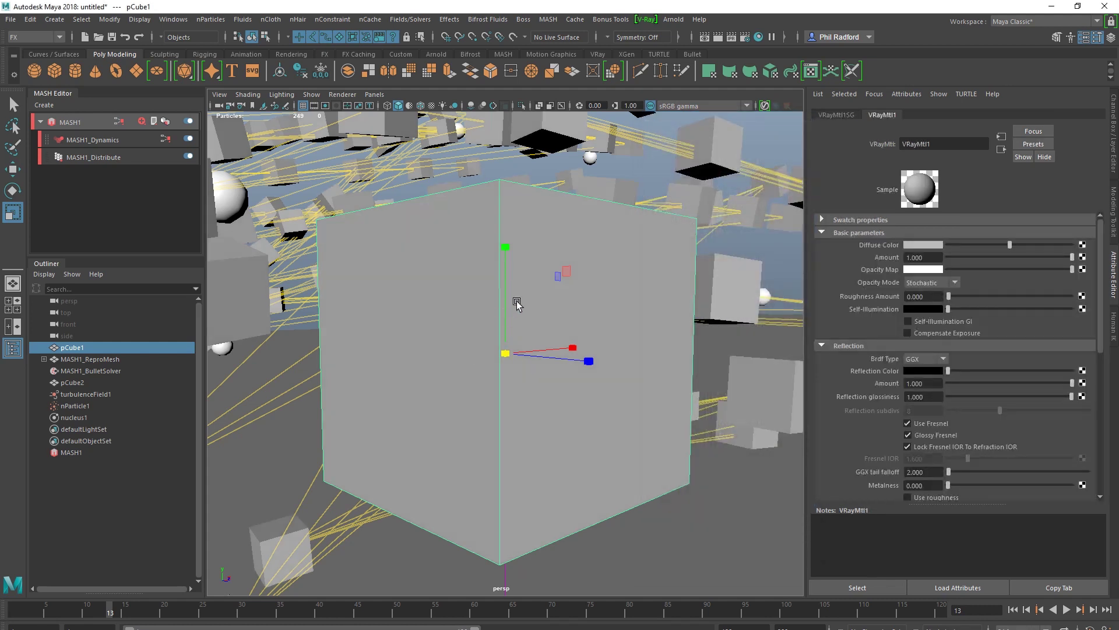
Assign a new VRay Mtl material to nParticle1 and slightly darken its Diffuse Color.
right_click_drag(517, 299, 342, 298, "alt")
left_click_drag(623, 283, 584, 385, "alt")
middle_click_drag(535, 355, 563, 359, "alt")
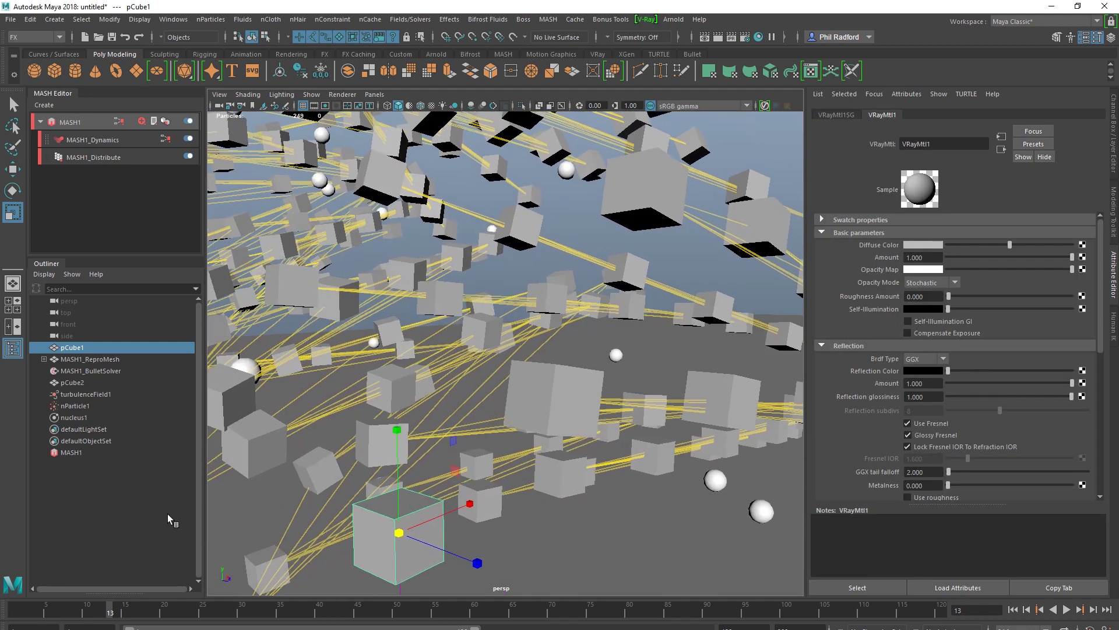
left_click(76, 406)
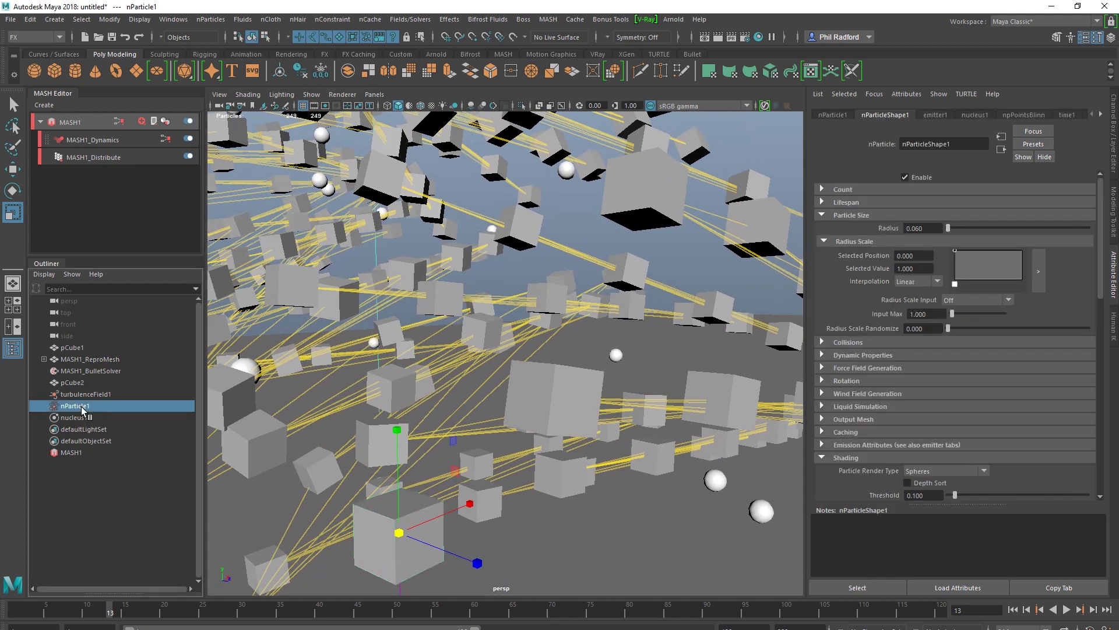
right_click(710, 480)
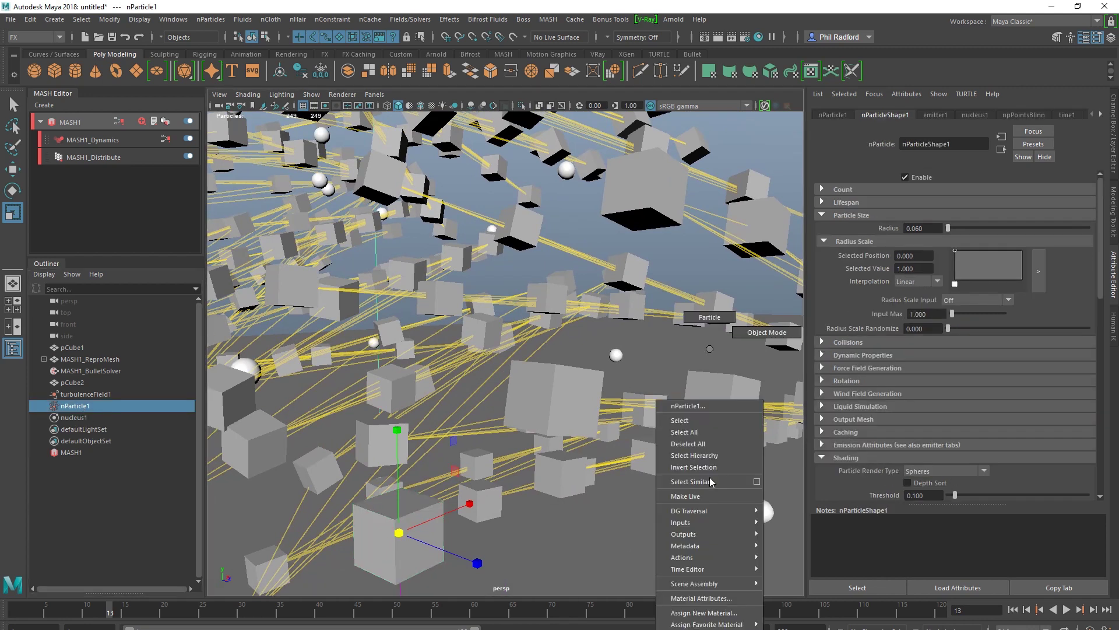
left_click(731, 613)
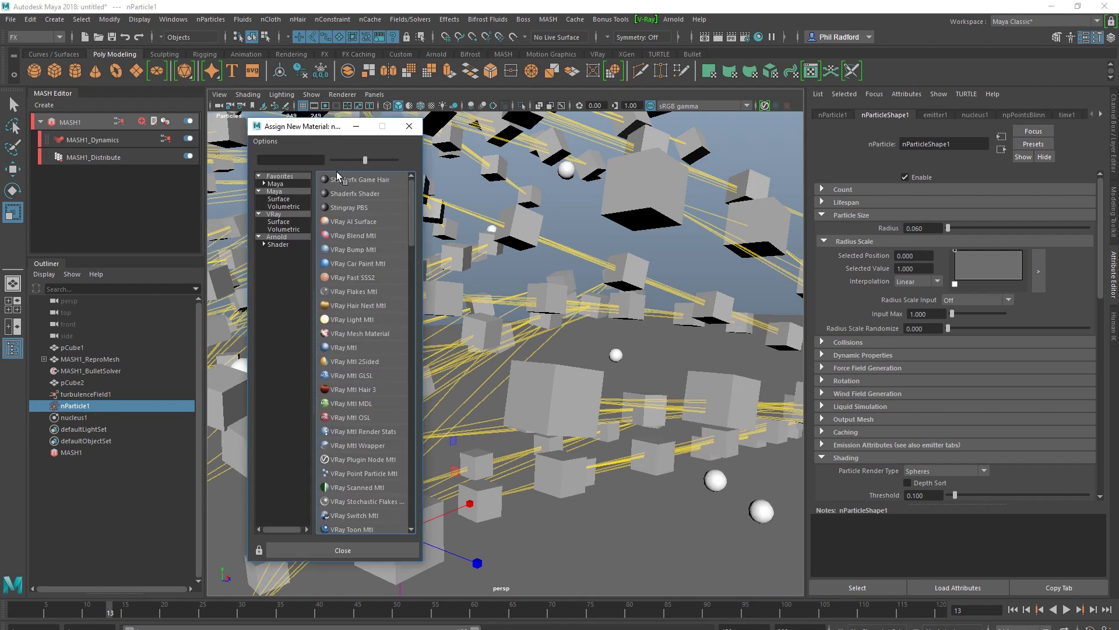
left_click(357, 349)
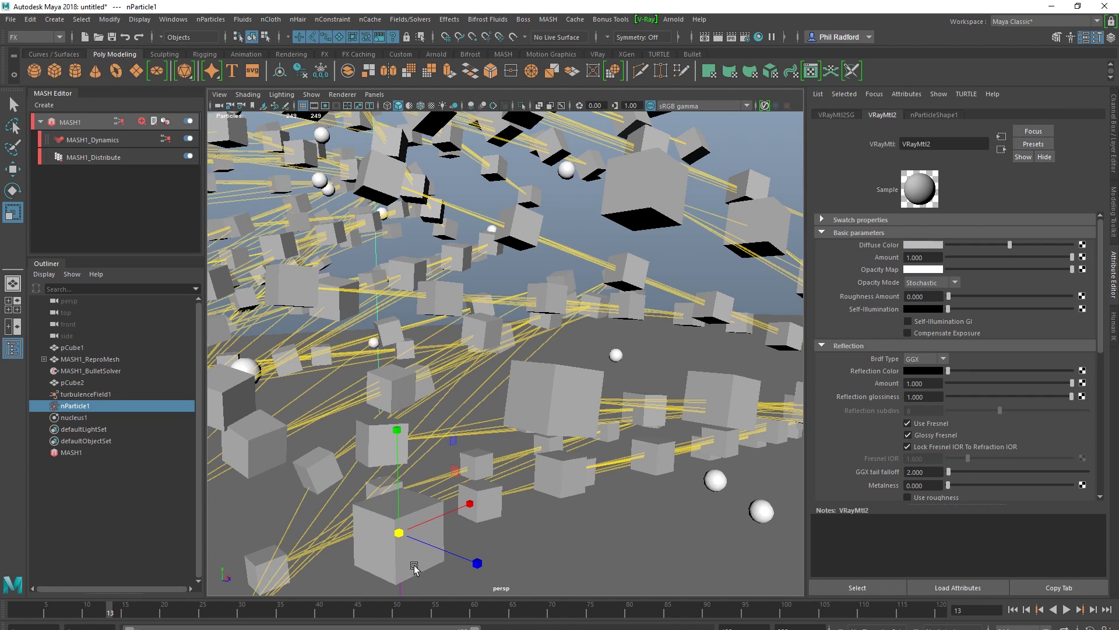
left_click_drag(1003, 251, 1000, 250)
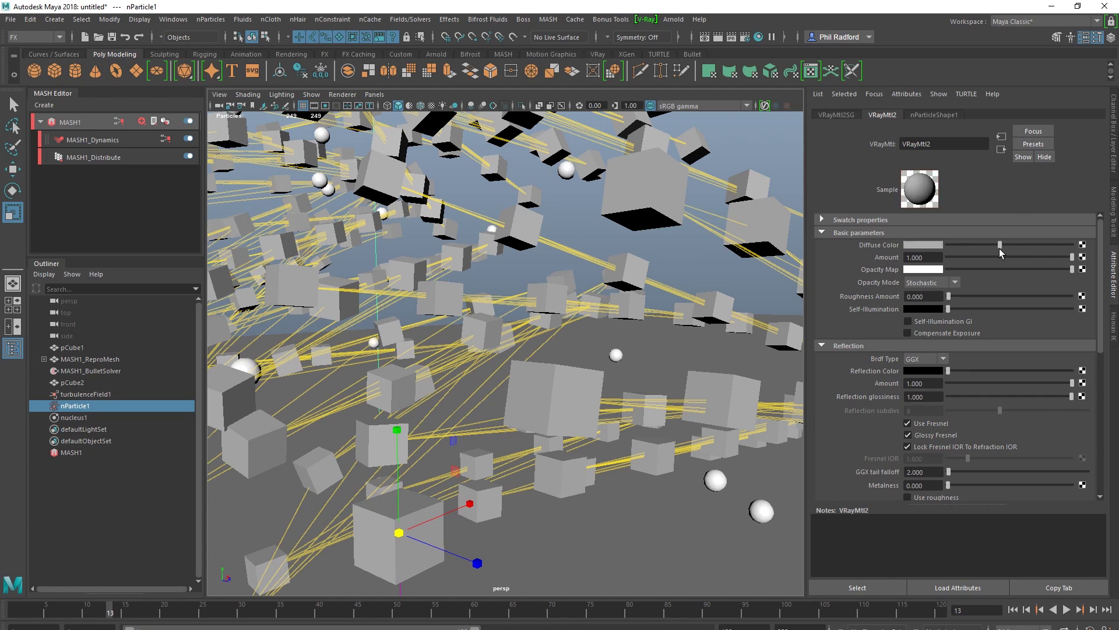
Turn on textured shaded display in the viewport and play the simulation on to frame 24.
scroll(548, 386, "down", 2)
key("6")
scroll(545, 388, "down", 5)
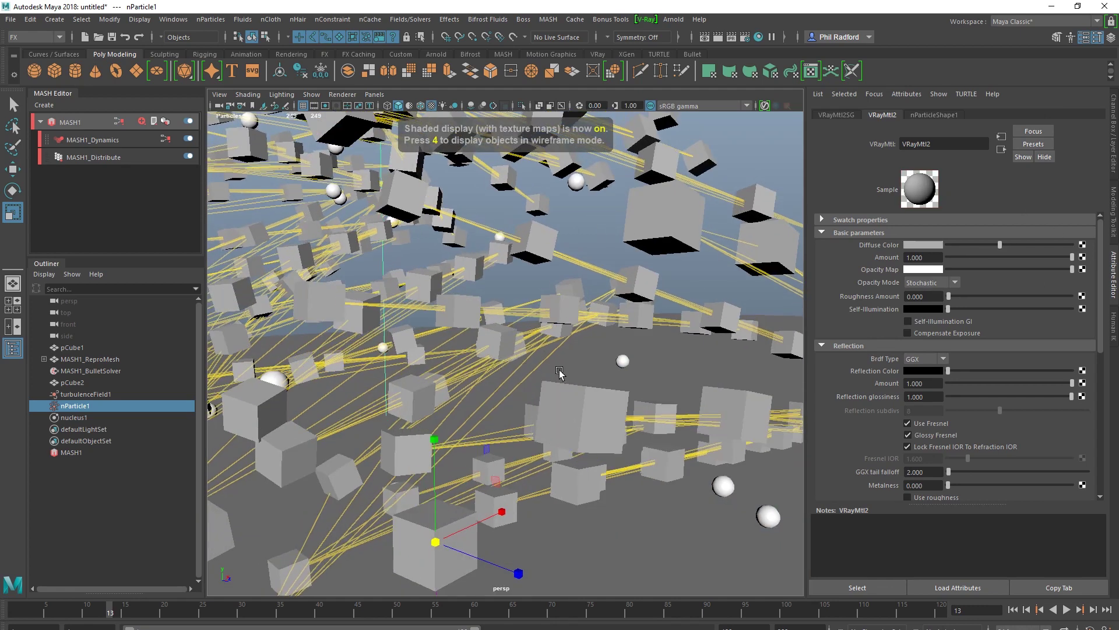
scroll(597, 324, "down", 5)
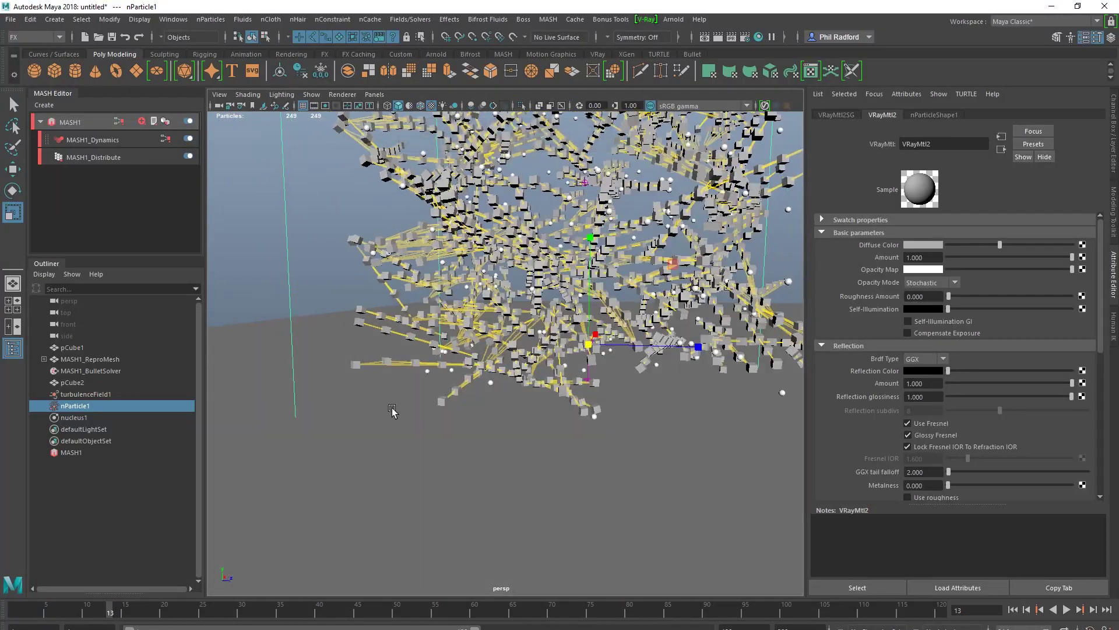
middle_click_drag(489, 359, 410, 477, "alt")
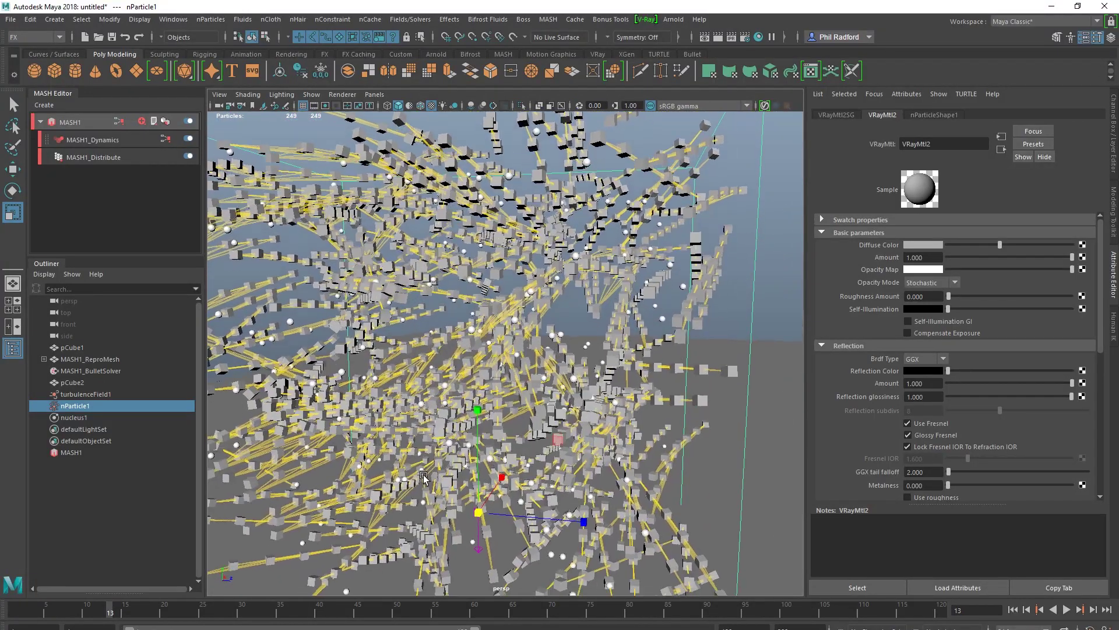
left_click_drag(410, 477, 544, 476, "alt")
left_click(1066, 609)
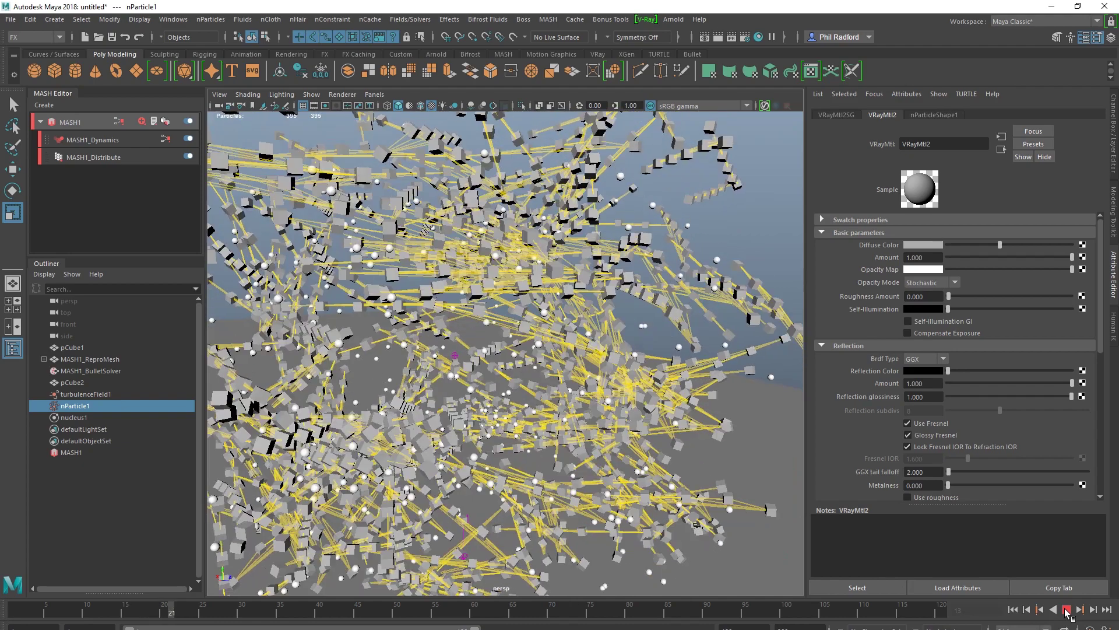
key("Escape")
Add a Trails utility to the MASH1 network.
right_click_drag(580, 334, 510, 337, "alt")
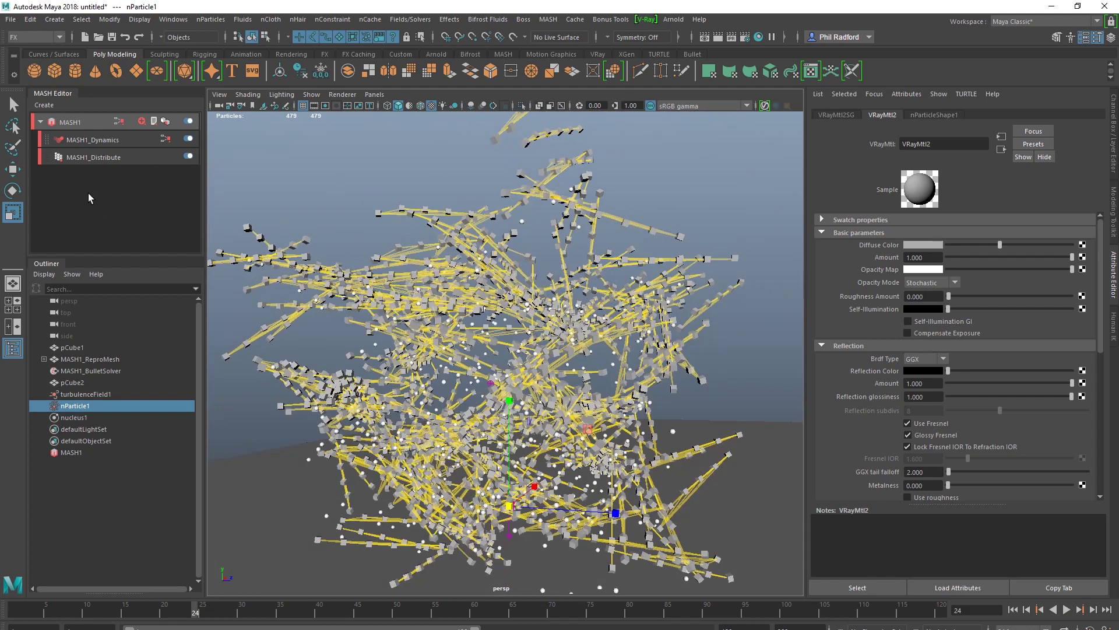
left_click(84, 121)
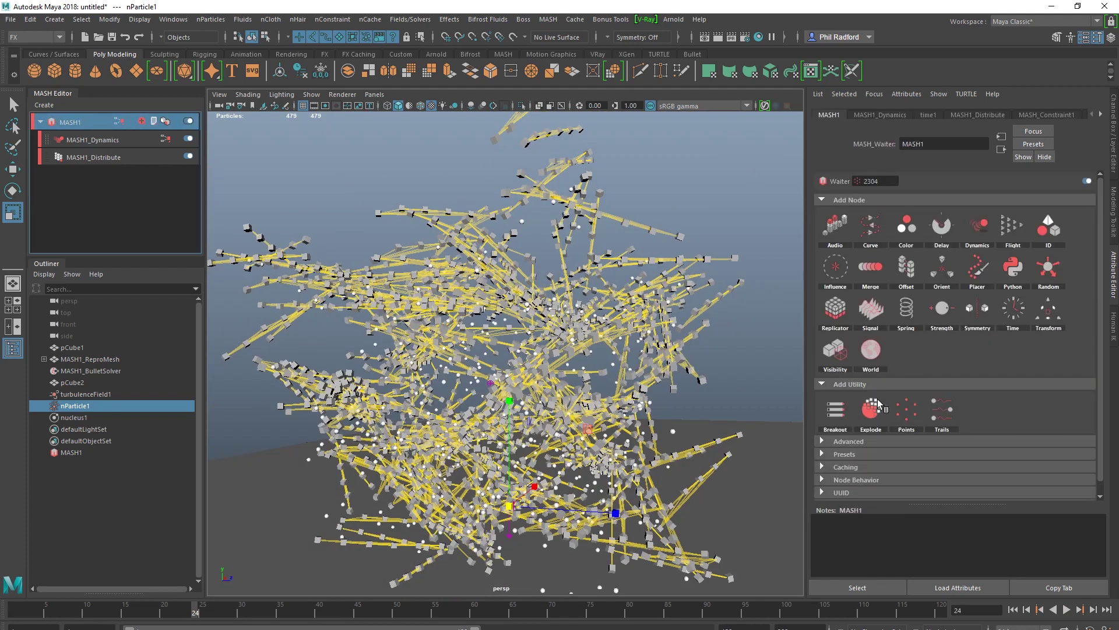
left_click(940, 414)
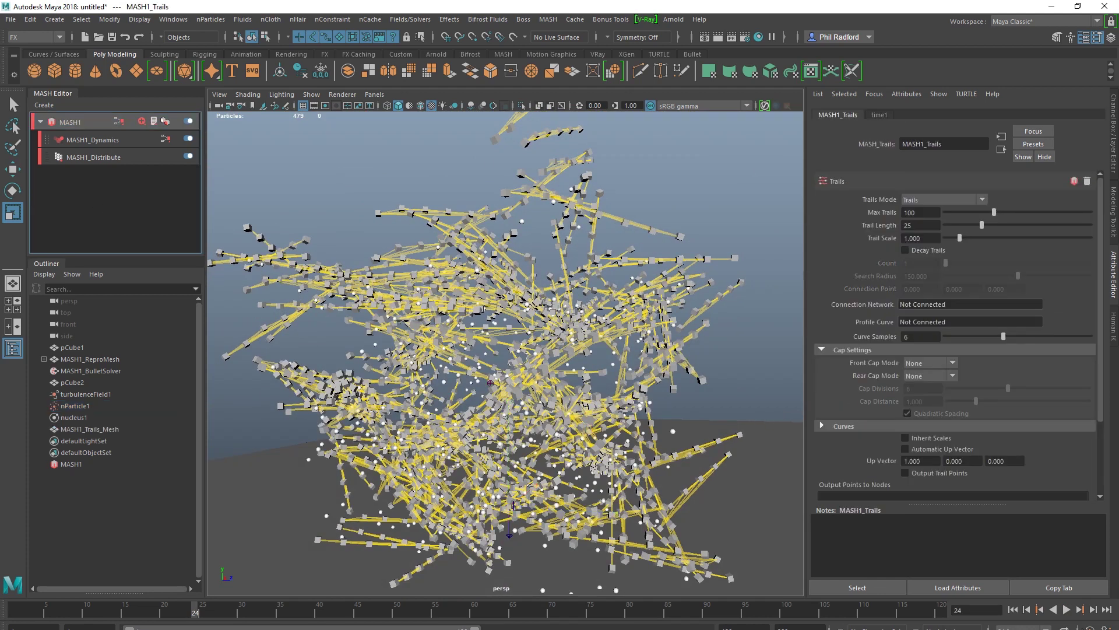
Play the simulation from the first frame to frame 21 and examine the trails behind the cubes.
left_click(1014, 609)
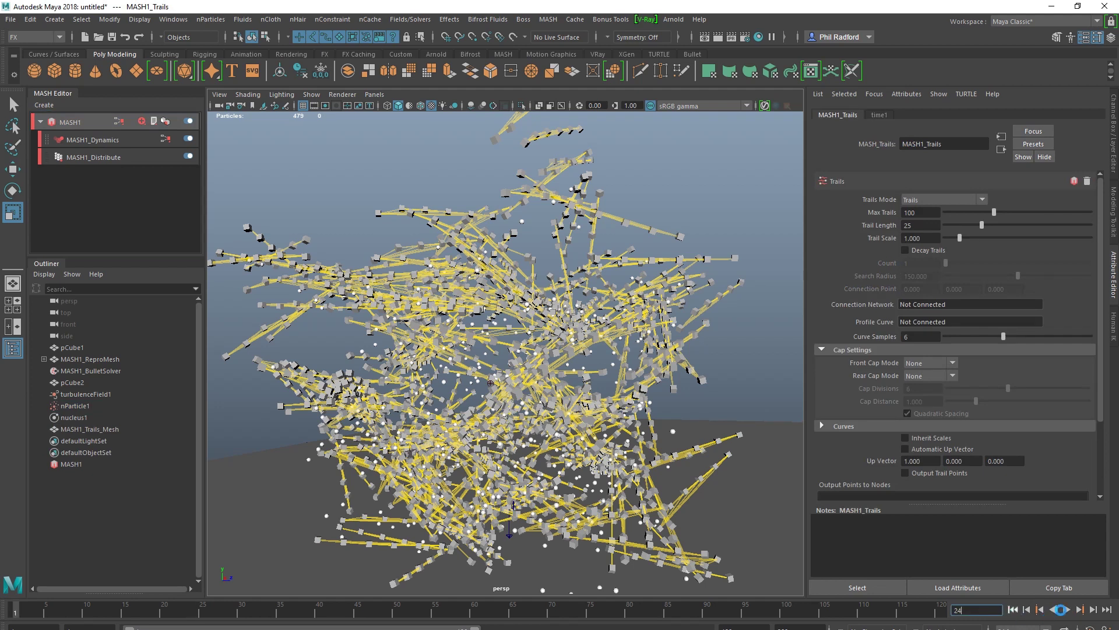
left_click(1067, 610)
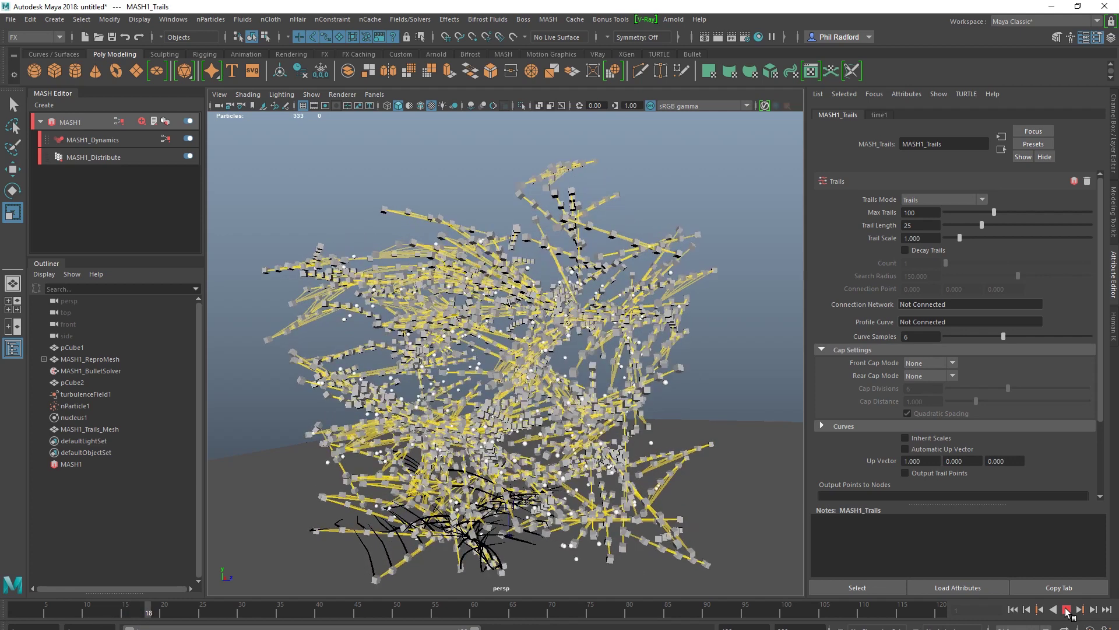
left_click(1067, 609)
scroll(469, 418, "up", 5)
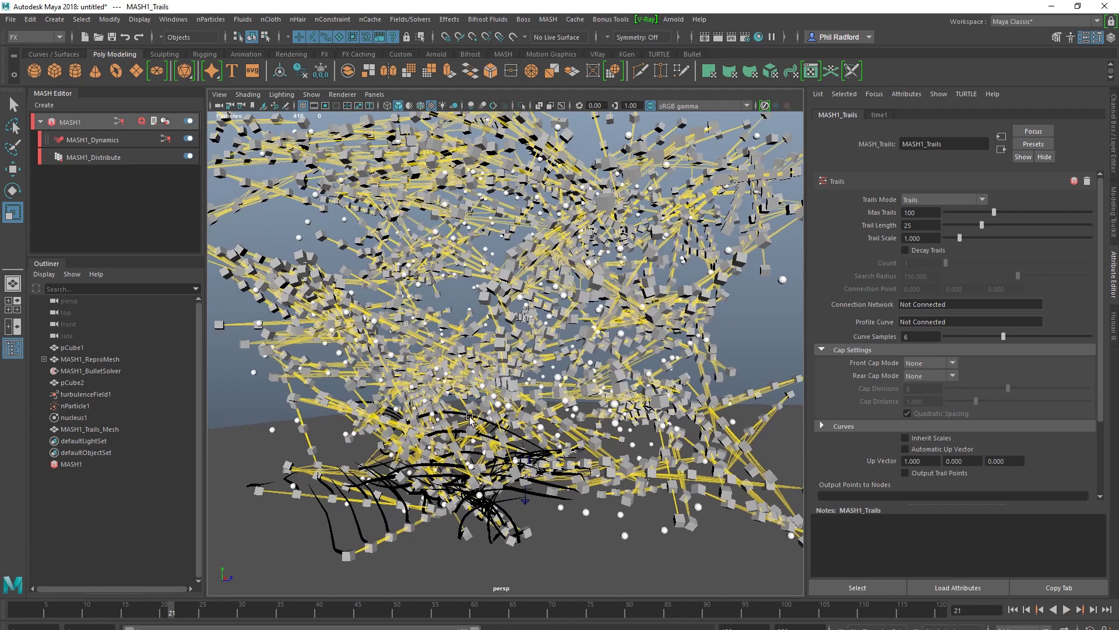
scroll(469, 418, "down", 2)
scroll(473, 398, "down", 3)
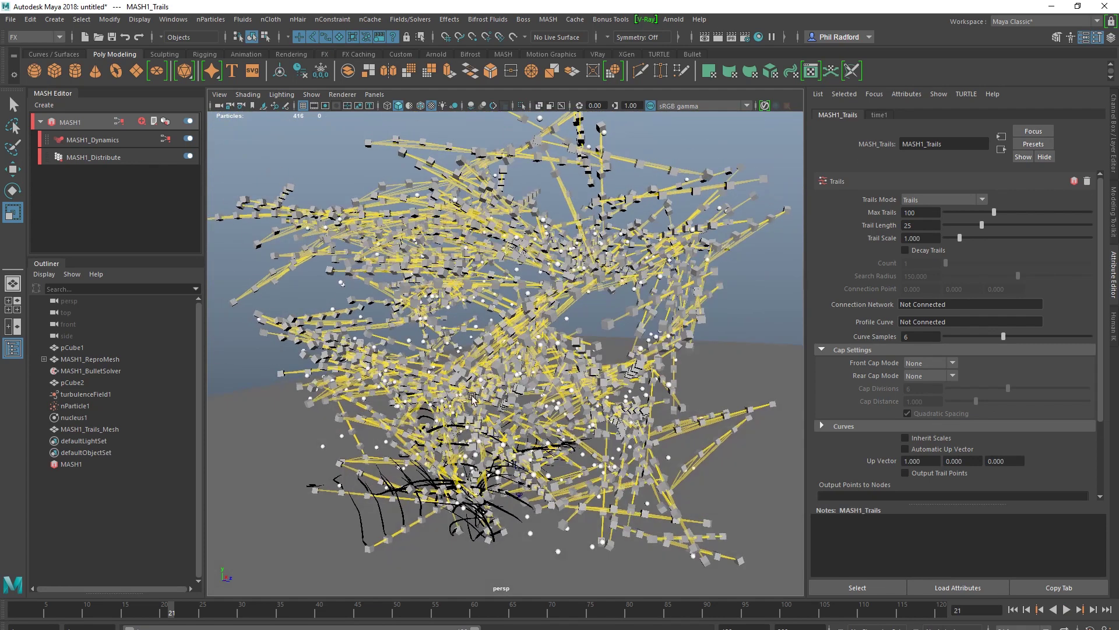
left_click_drag(497, 470, 493, 473, "alt")
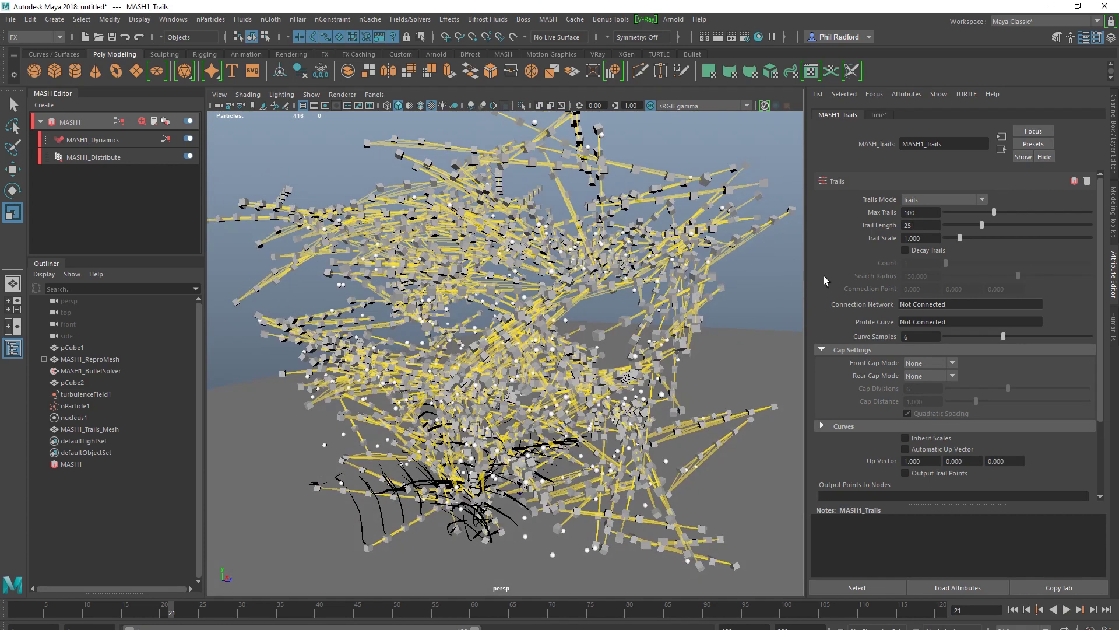
Try a Max Trails value of 1000 for MASH1_Trails and play the simulation from the start to frame 16.
left_click(1012, 609)
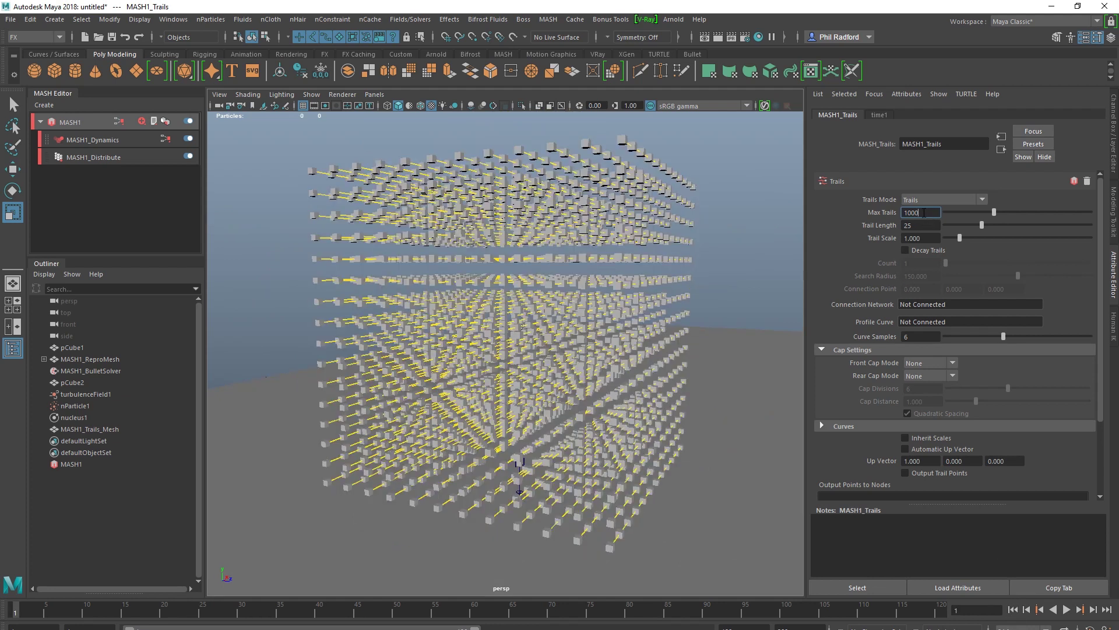
left_click(1066, 610)
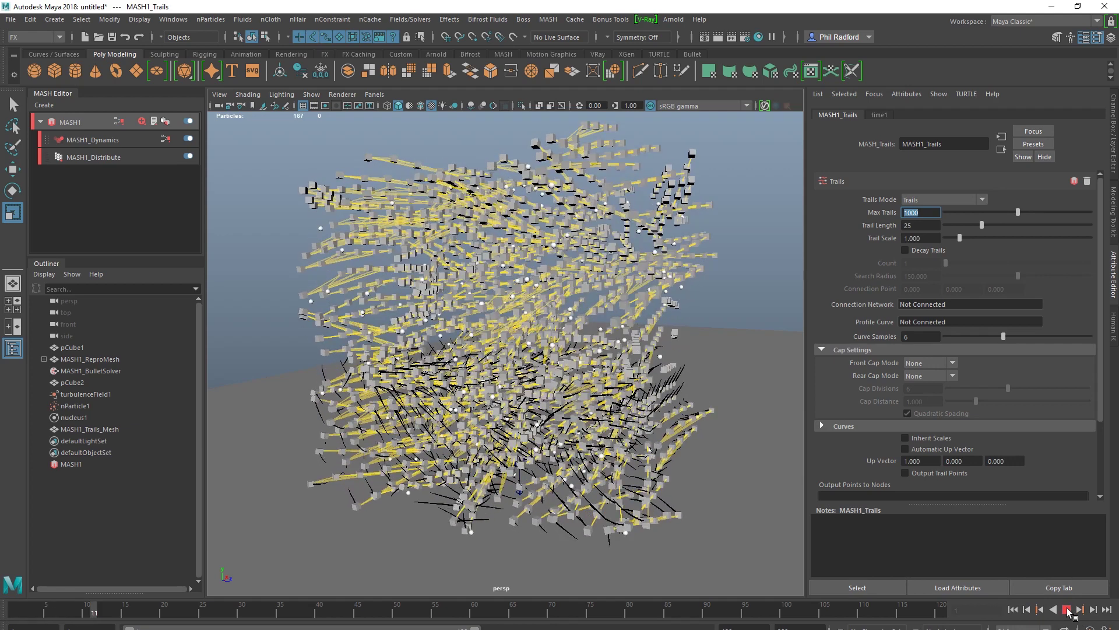
left_click(1067, 609)
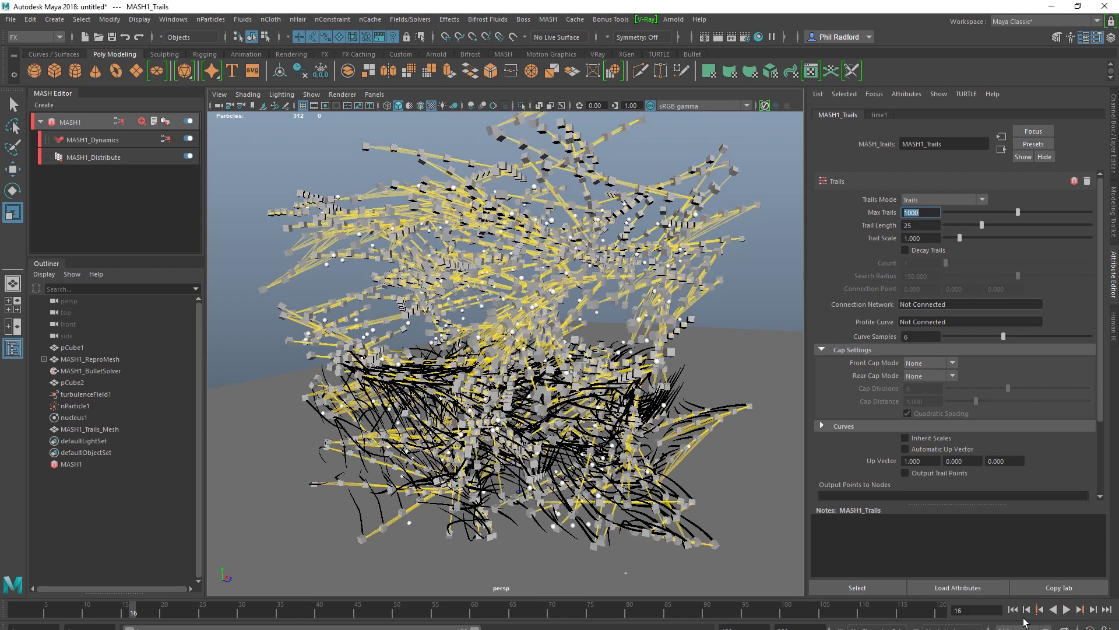
Set MASH1_Trails' Max Trails to 2500 from the first frame and play the simulation to frame 21.
left_click(1013, 609)
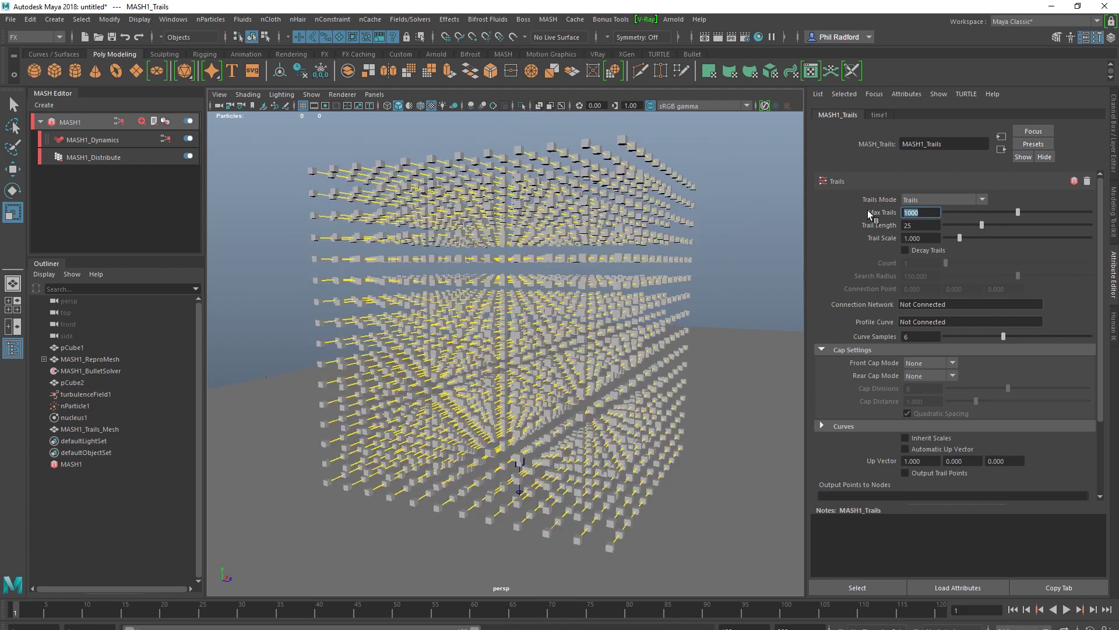
type("2500")
key("Return")
left_click(1066, 610)
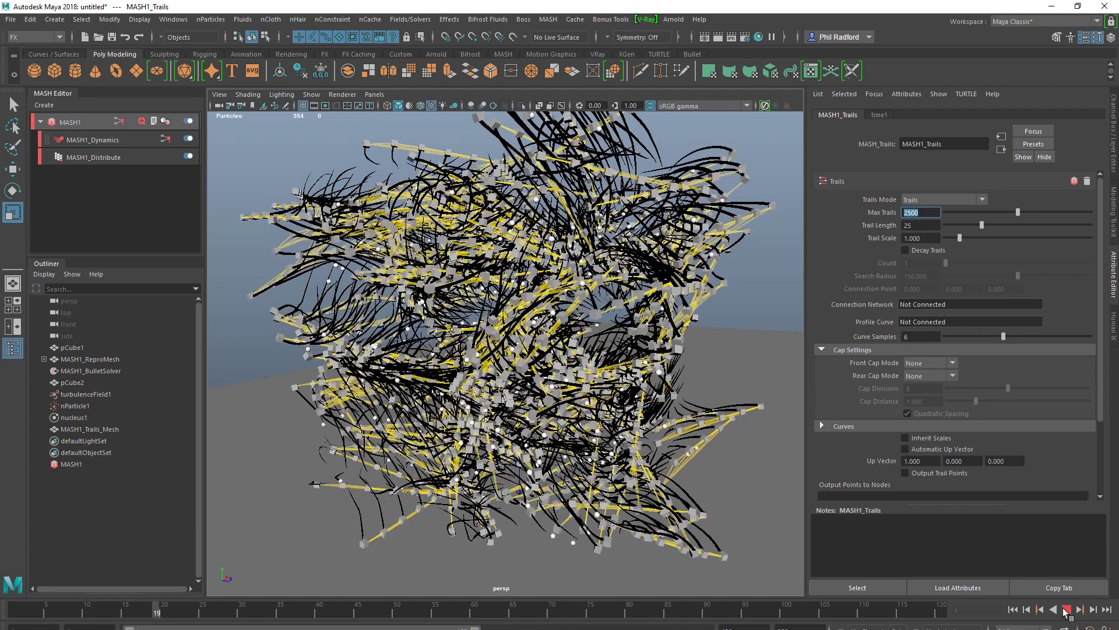
left_click(1066, 609)
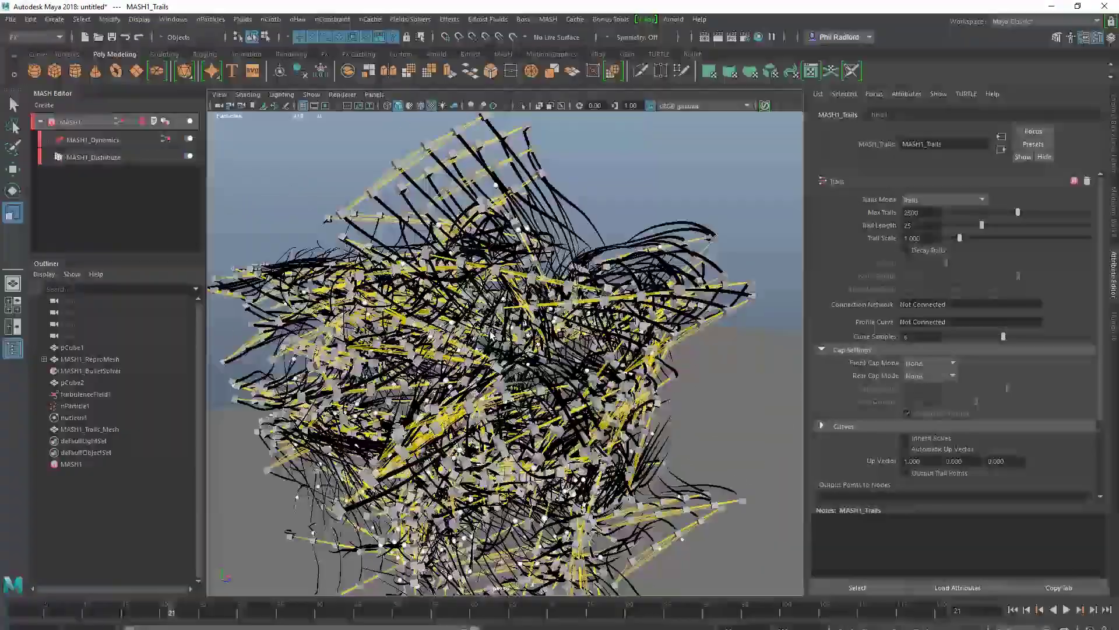
Assign the existing VRayMtl1 material to MASH1_Trails_Mesh.
right_click_drag(490, 332, 528, 327, "alt")
middle_click_drag(528, 328, 500, 373, "alt")
left_click_drag(500, 373, 520, 341, "alt")
left_click_drag(528, 254, 657, 255, "alt")
left_click(648, 257)
left_click(657, 255)
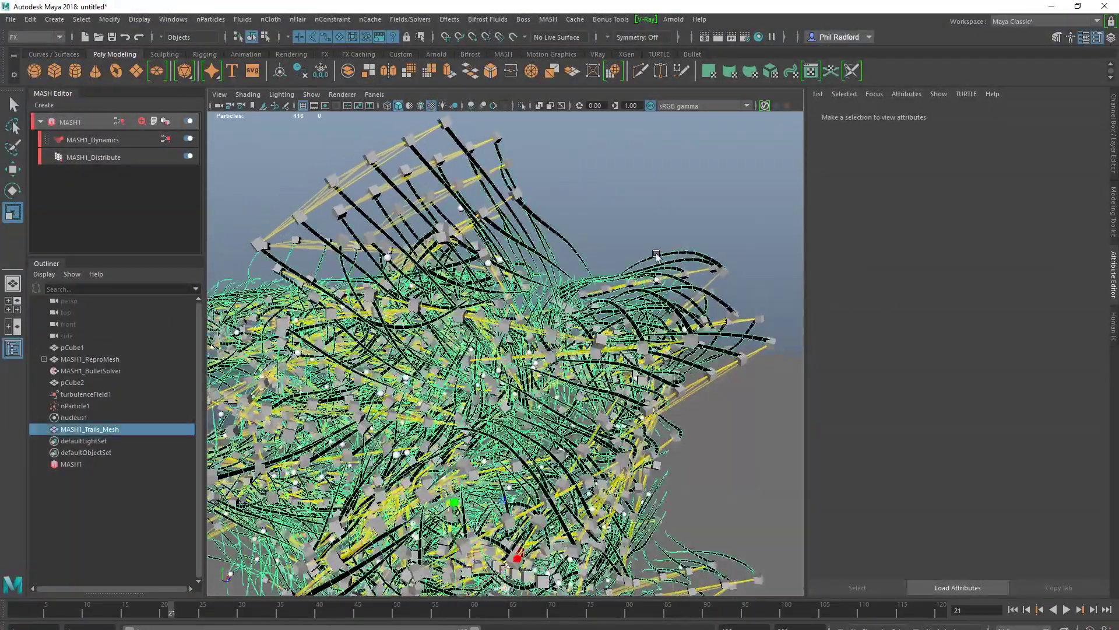
right_click(656, 255)
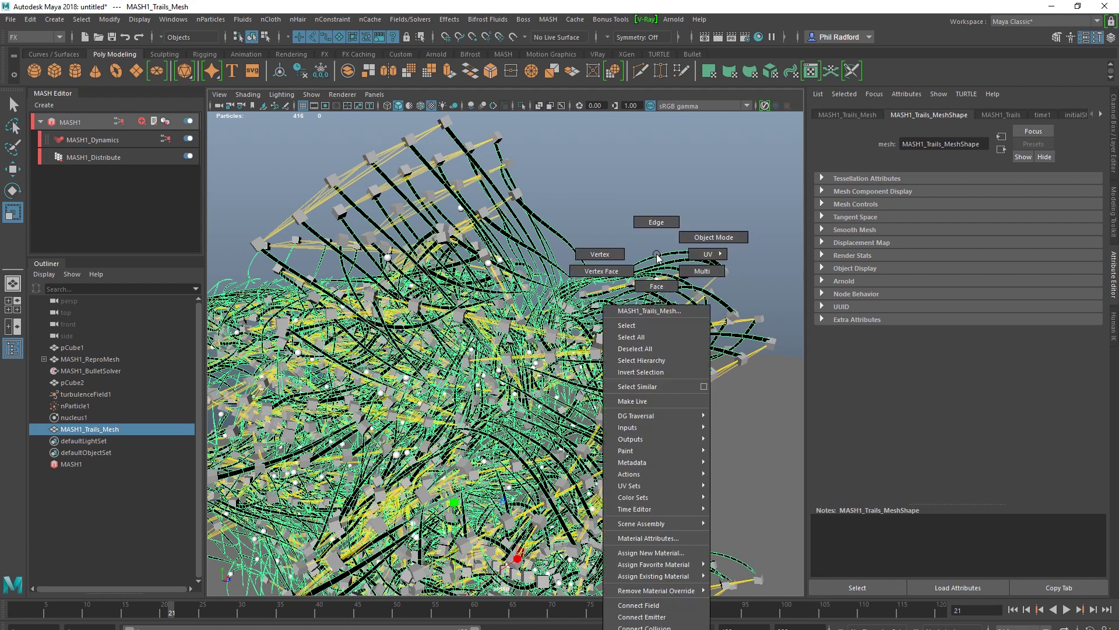
mouse_move(666, 574)
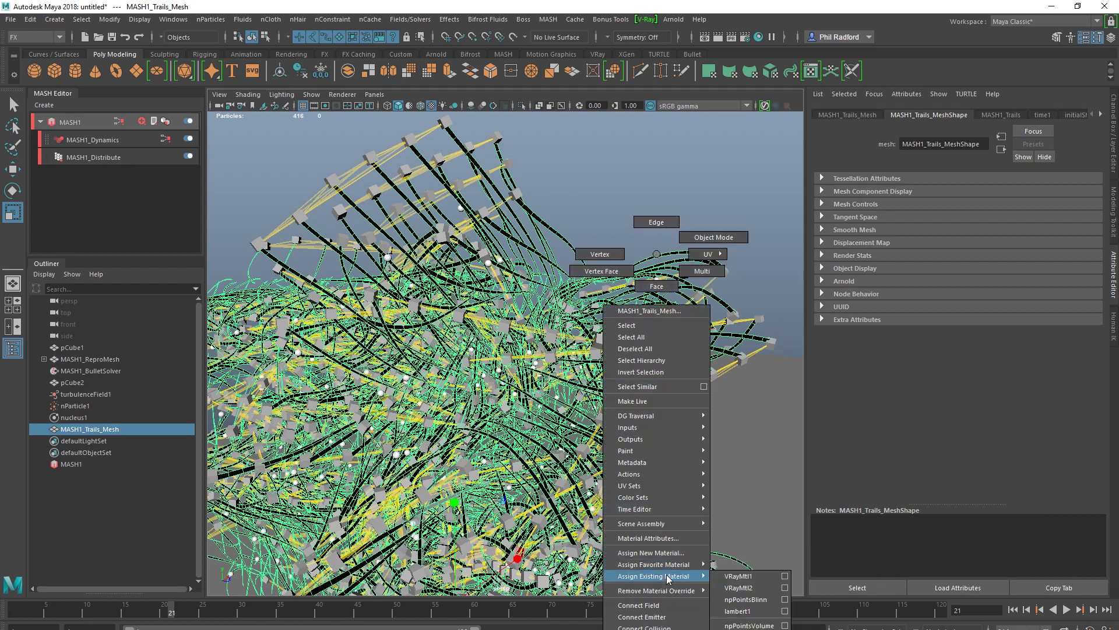
left_click(753, 575)
Play the simulation on from frame 21 to frame 38 to lengthen the trails.
left_click_drag(524, 374, 492, 360, "alt")
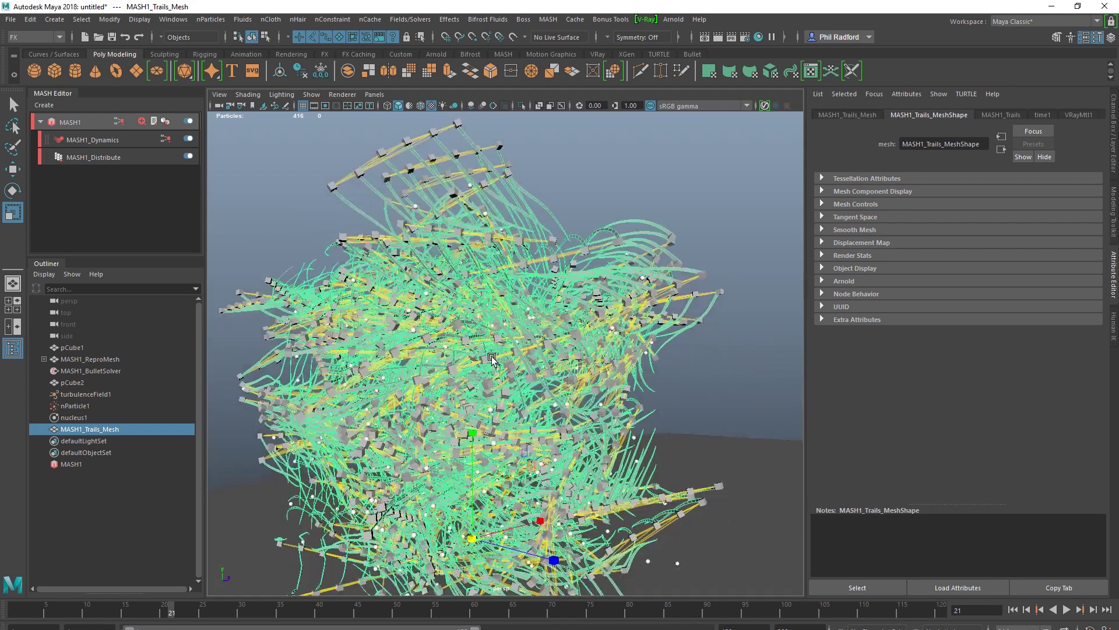
middle_click_drag(492, 357, 488, 272, "alt")
left_click_drag(488, 273, 504, 275, "alt")
middle_click_drag(505, 275, 509, 296, "alt")
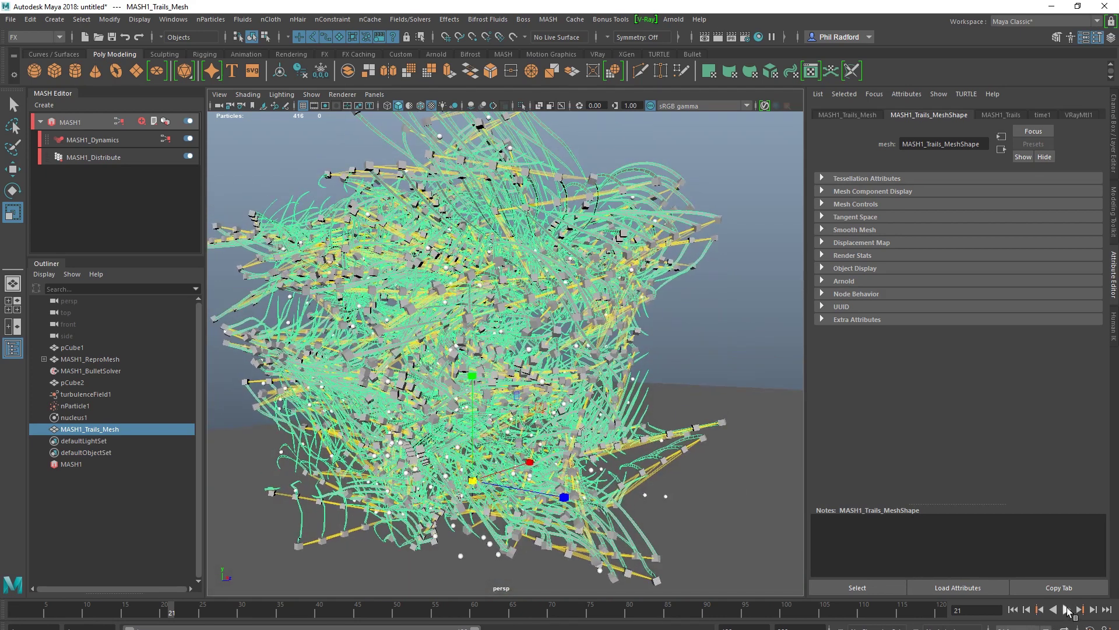
left_click(1067, 610)
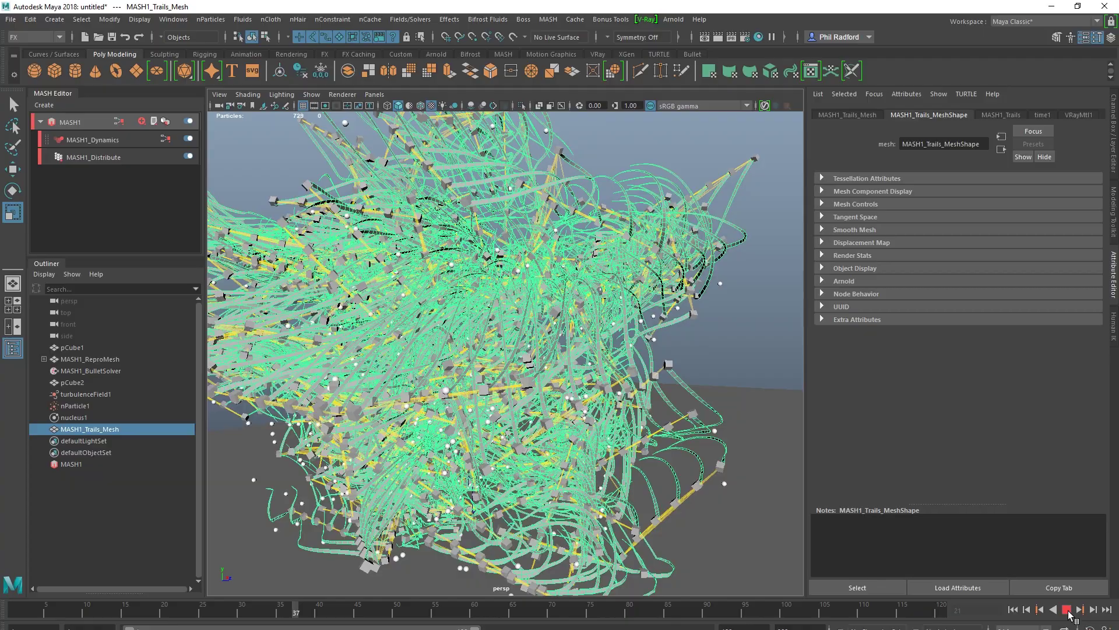
left_click(1067, 609)
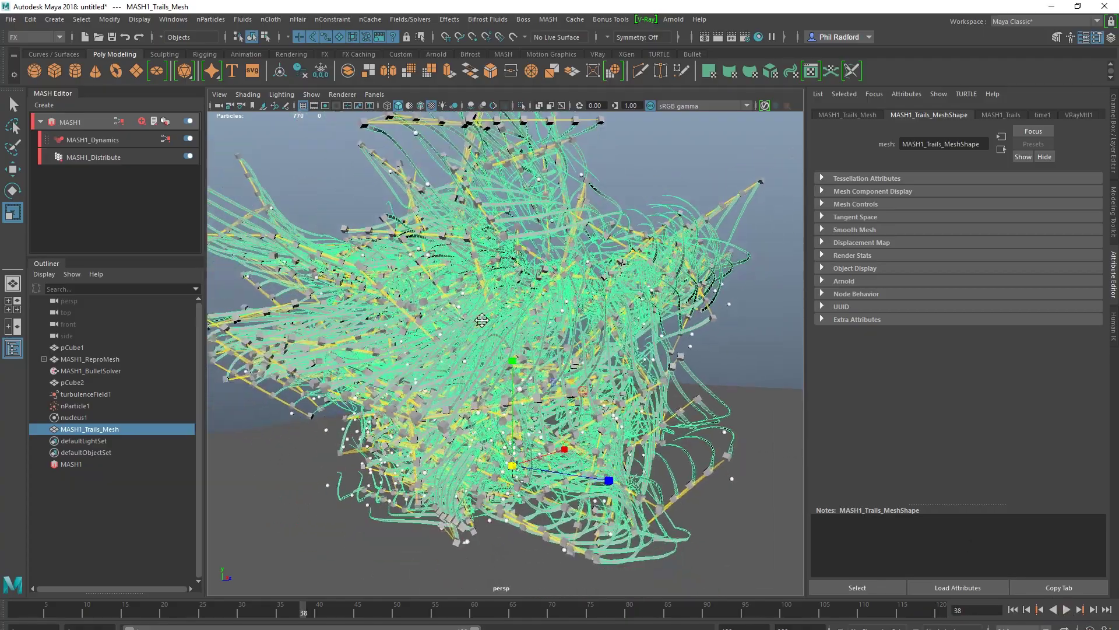
Clear the selection and examine the cubes, links, particles and trails at frame 38 from several angles.
left_click_drag(482, 320, 446, 321, "alt")
middle_click_drag(446, 321, 449, 354, "alt")
right_click_drag(449, 354, 479, 350, "alt")
left_click_drag(479, 350, 451, 385, "alt")
left_click(625, 175)
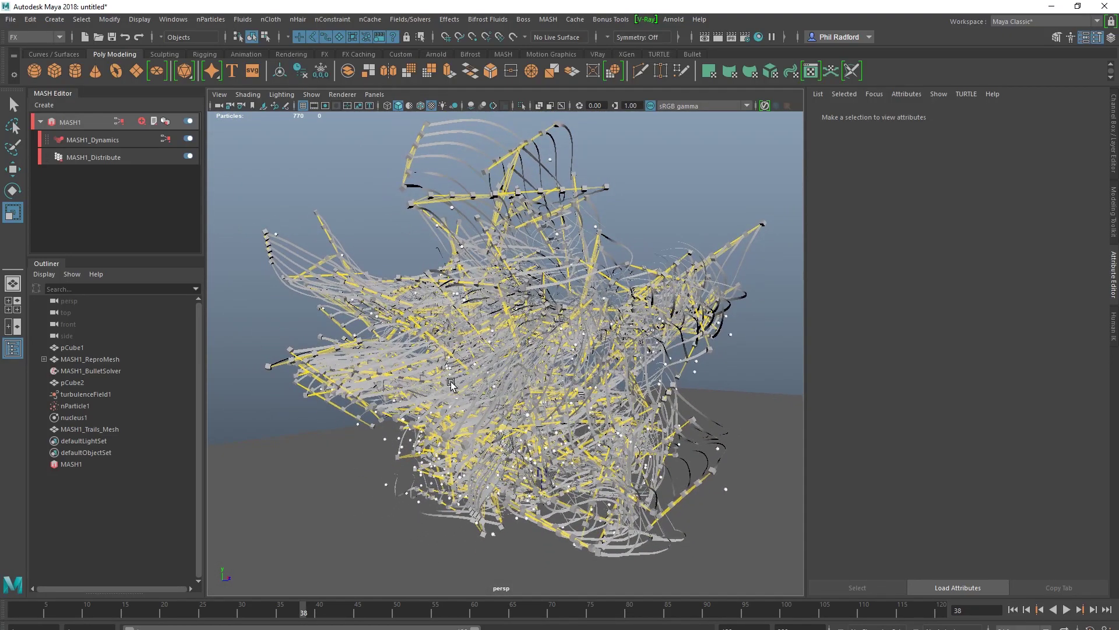
left_click_drag(537, 357, 470, 332, "alt")
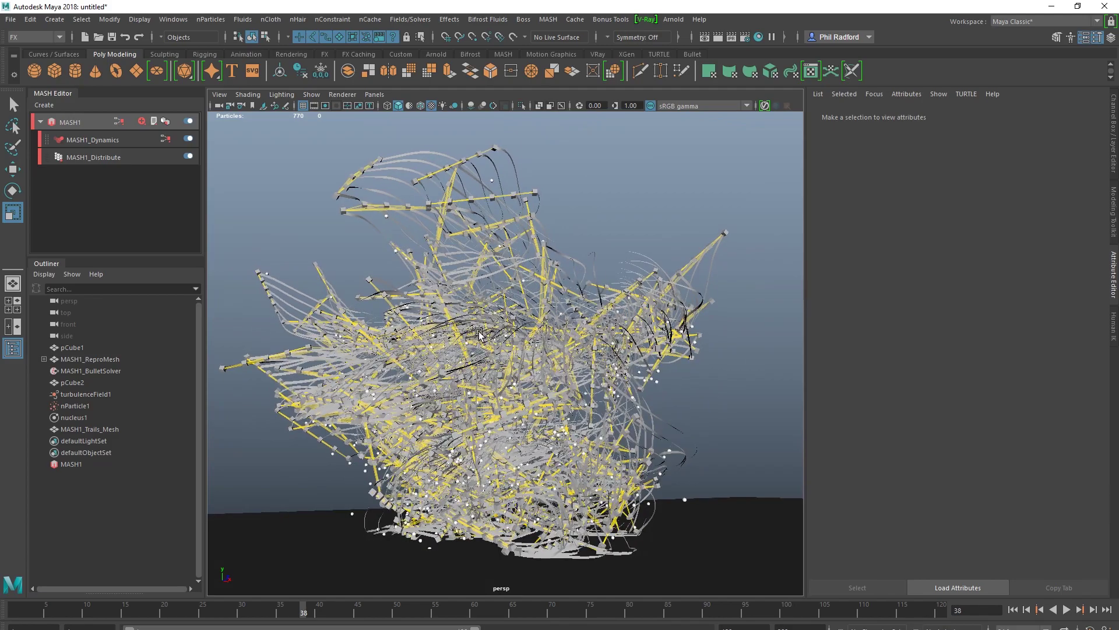
right_click_drag(470, 332, 493, 352, "alt")
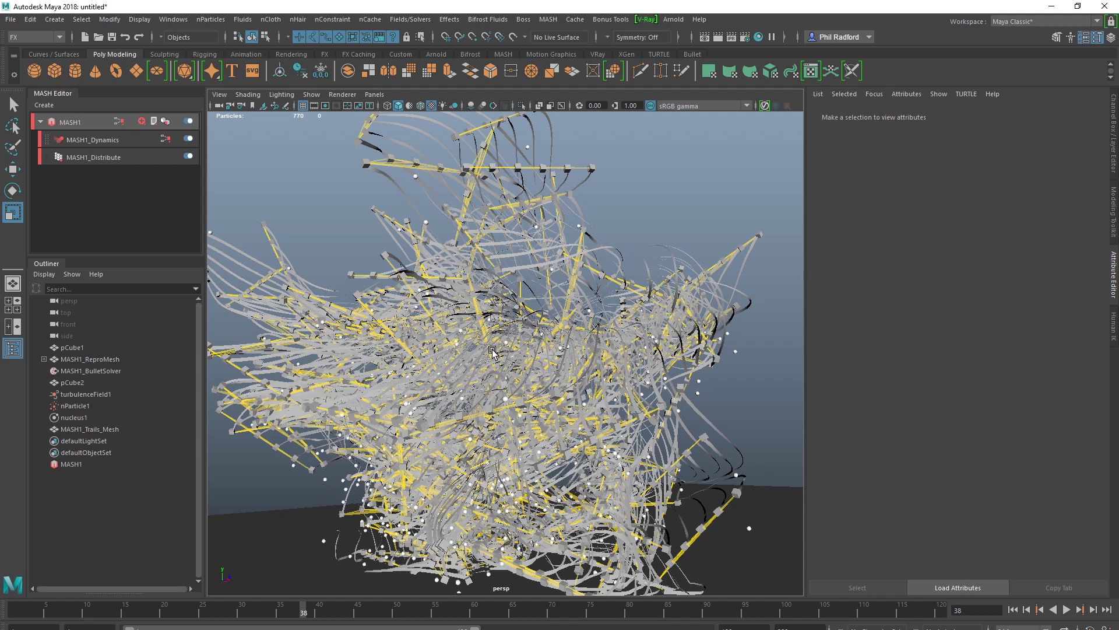
right_click_drag(522, 359, 500, 357, "alt")
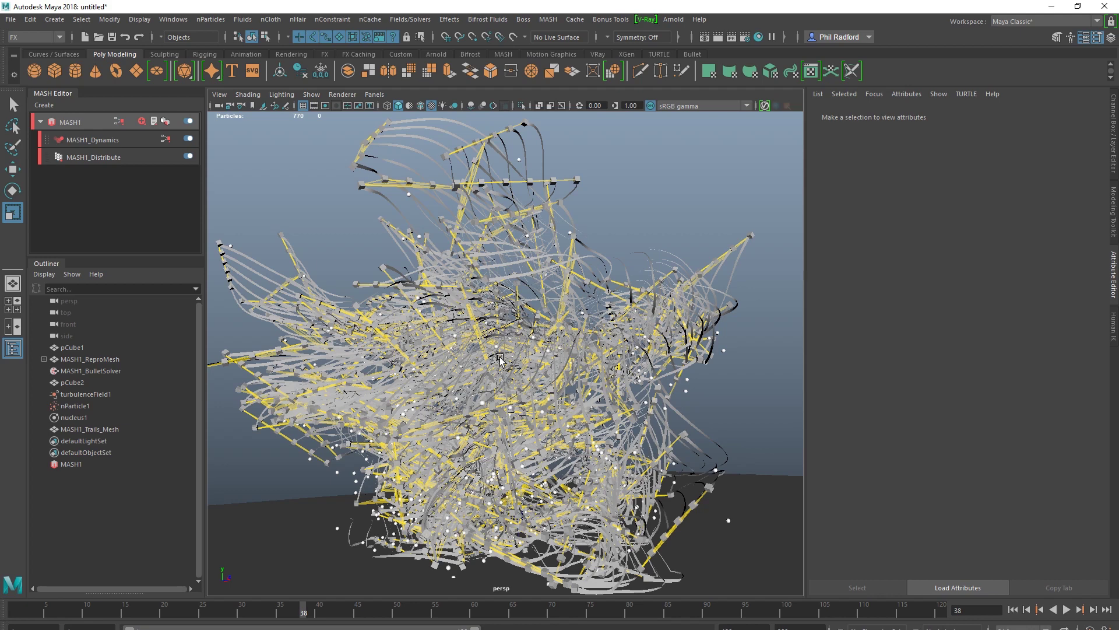
left_click_drag(500, 357, 523, 374, "alt")
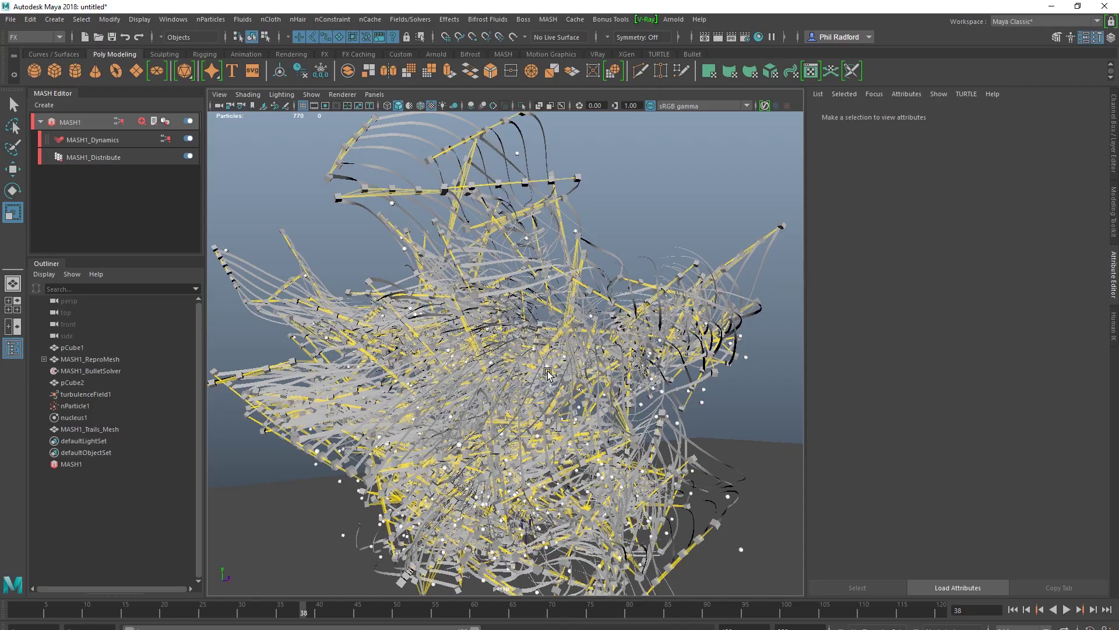
left_click_drag(548, 377, 407, 370, "alt")
right_click_drag(407, 369, 515, 357, "alt")
Play the simulation on to frame 49 and examine the tangled trails from other angles.
left_click(1065, 610)
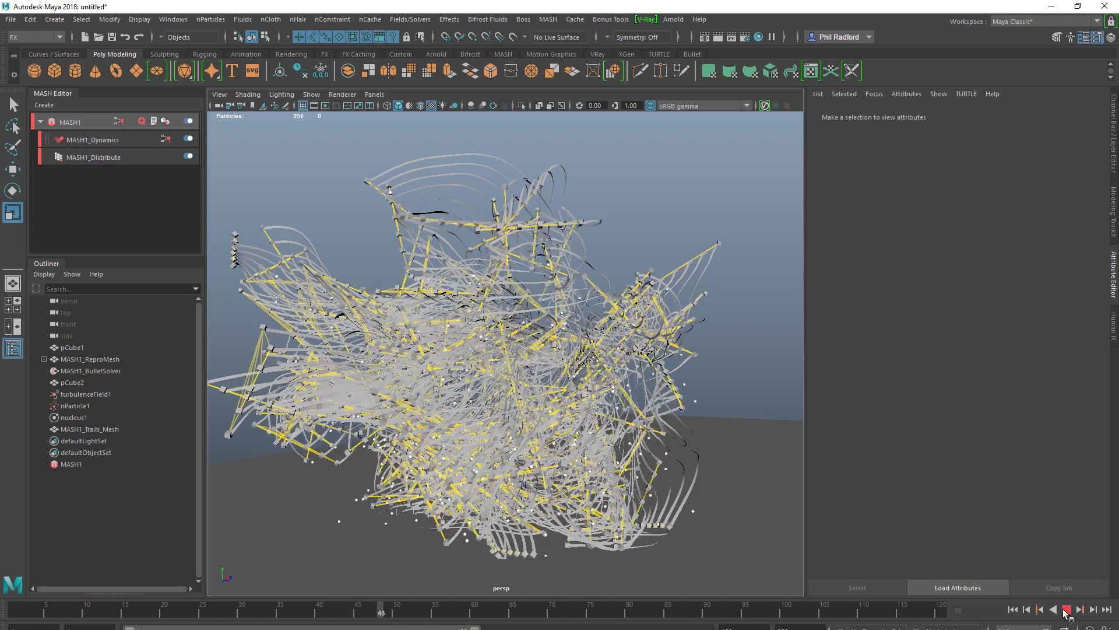
left_click(1065, 610)
left_click_drag(559, 371, 547, 374, "alt")
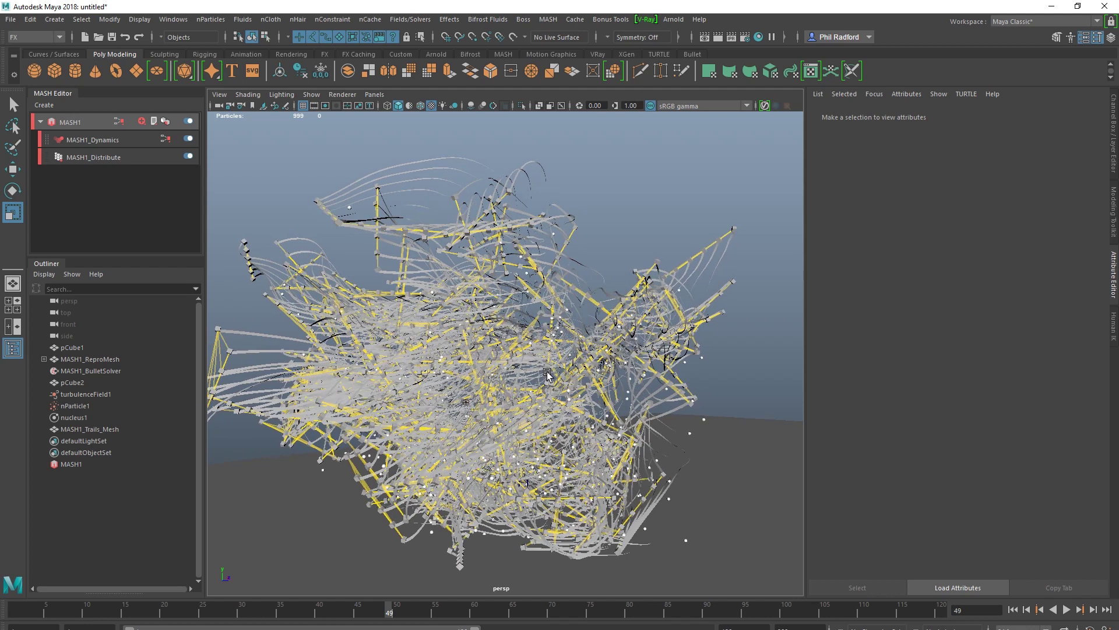
left_click_drag(547, 375, 471, 394, "alt")
right_click_drag(471, 394, 552, 389, "alt")
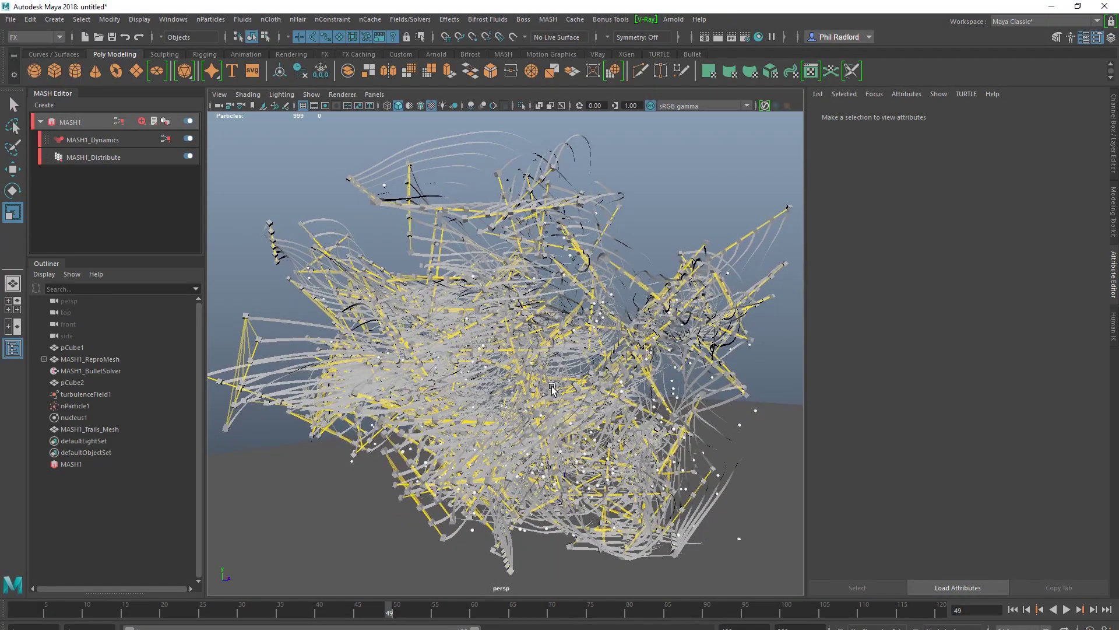
Create a V-Ray rectangle light in the scene.
left_click(54, 20)
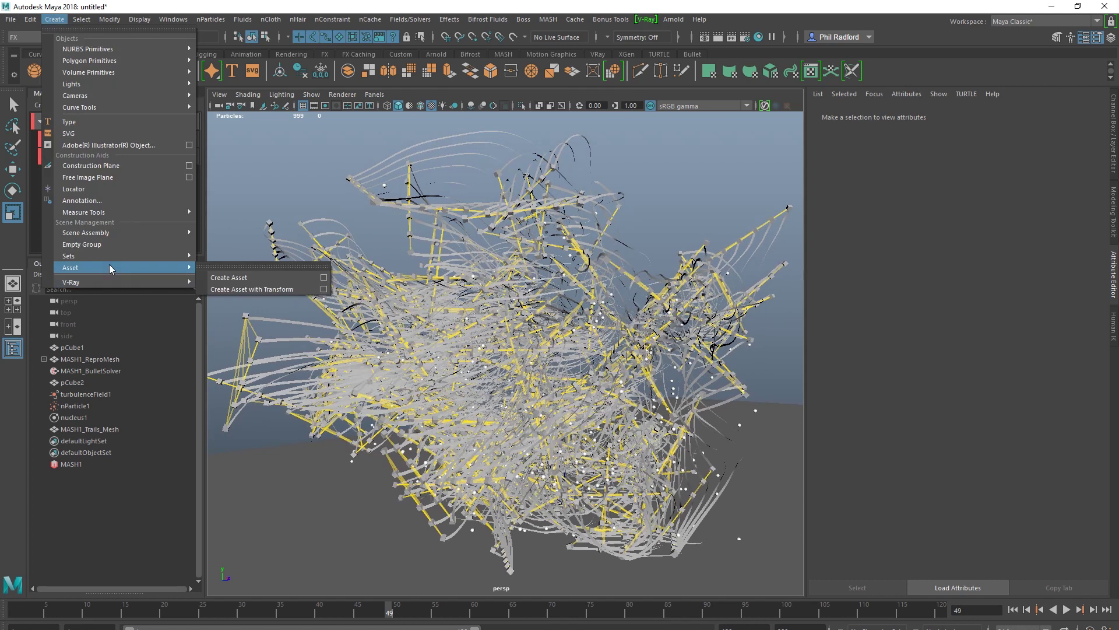
mouse_move(97, 281)
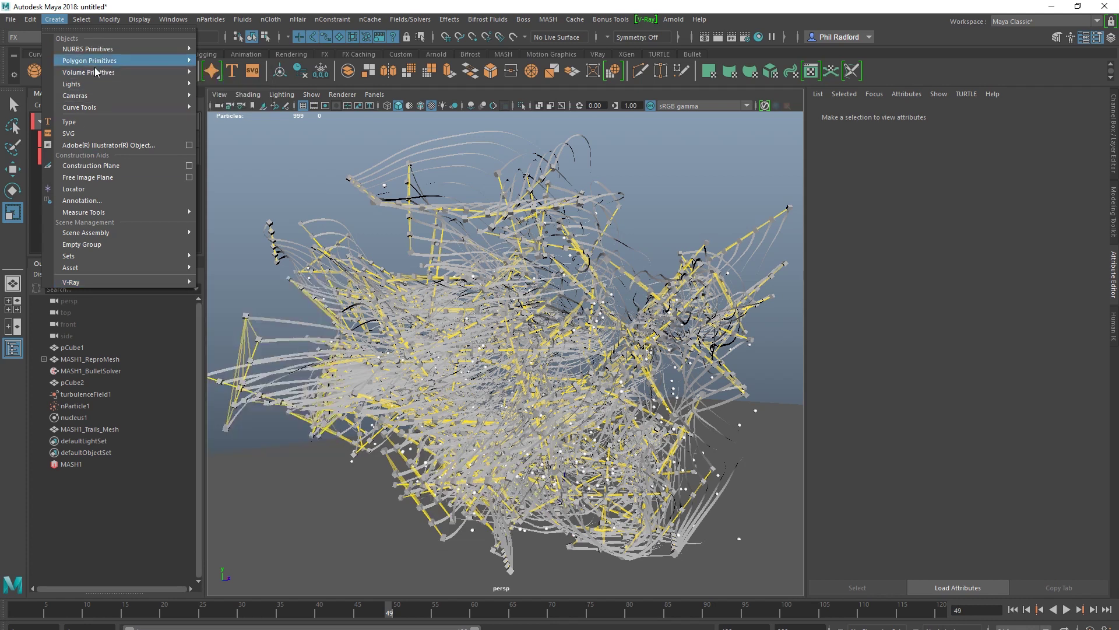
mouse_move(98, 88)
left_click(236, 187)
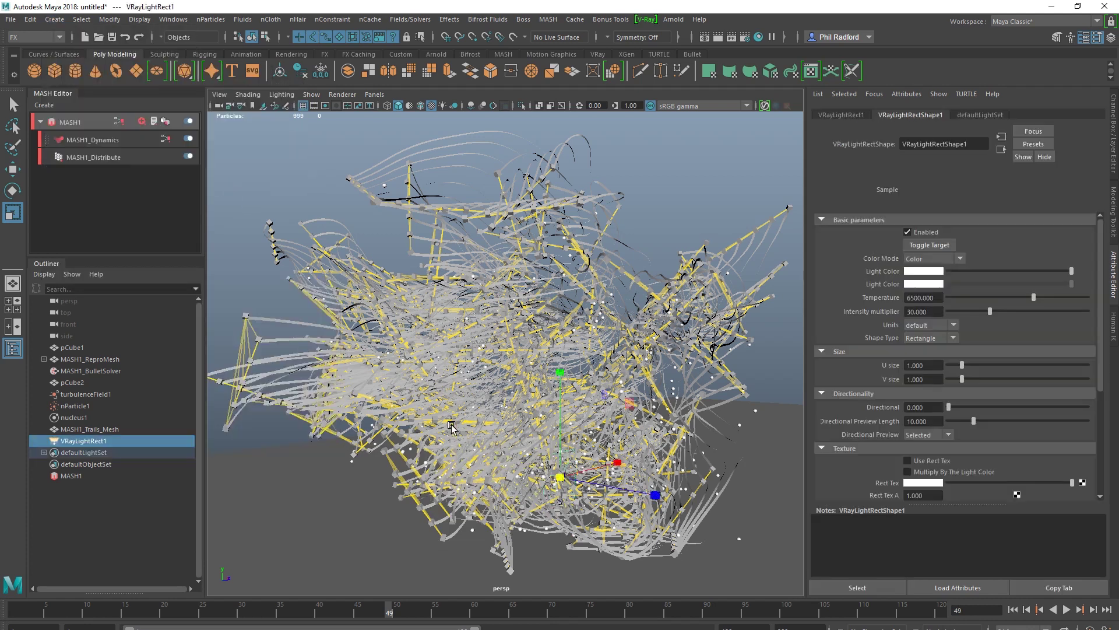
Put the floor cube pCube2 on a new display layer and hide that layer.
left_click(285, 493)
left_click(1113, 130)
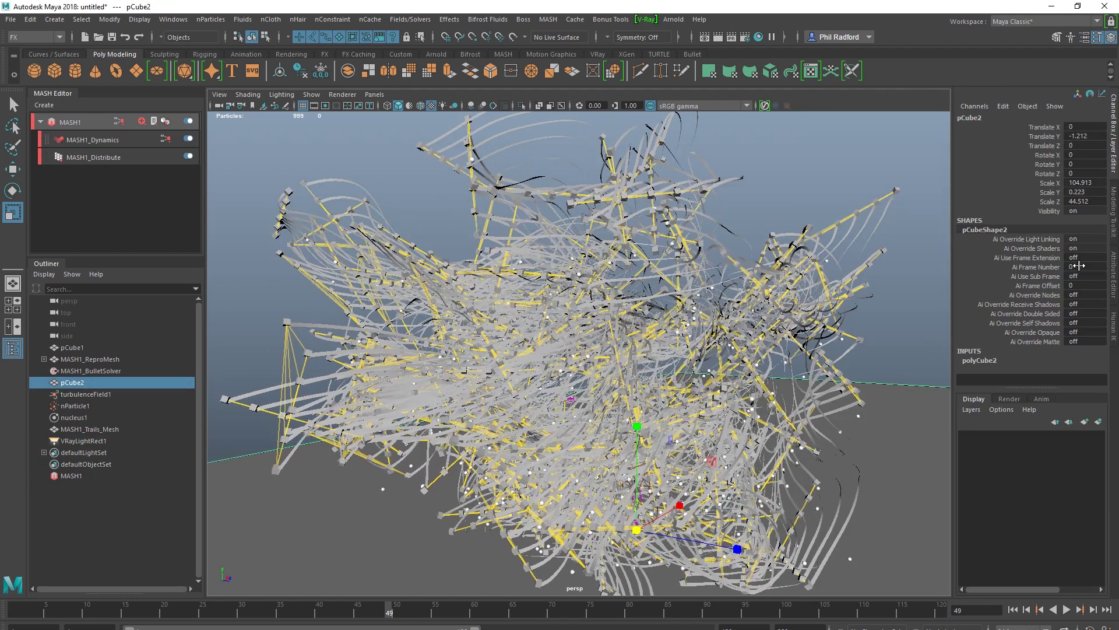
left_click(1099, 420)
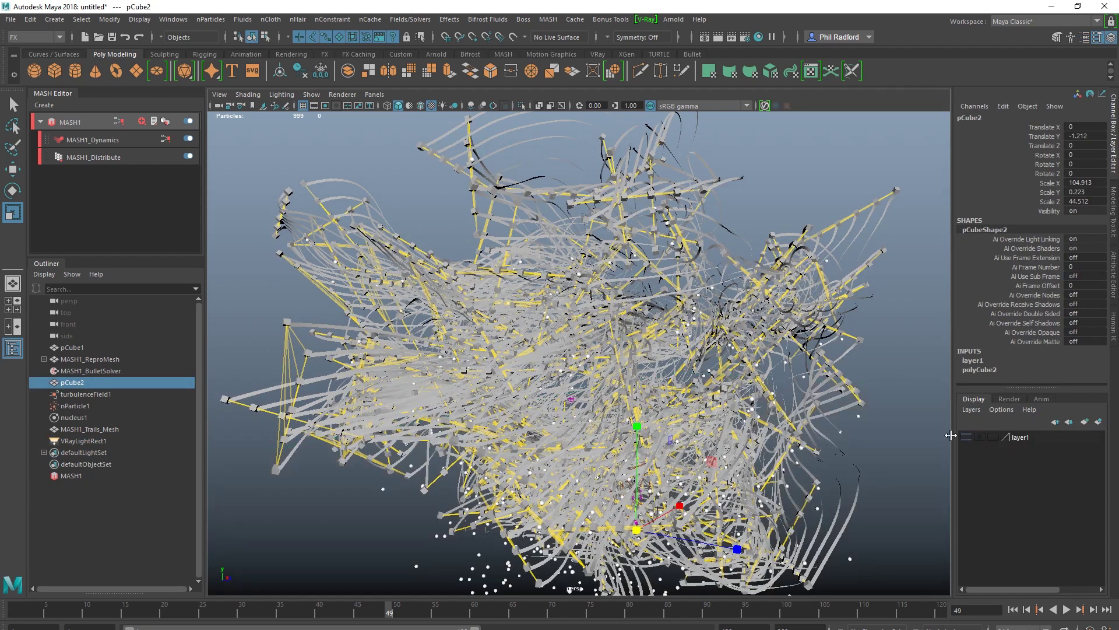
Move VRayLightRect1 along Z out of the simulated mass to about Z 9.07.
middle_click_drag(577, 396, 575, 376, "alt")
scroll(575, 376, "down", 3)
key("w")
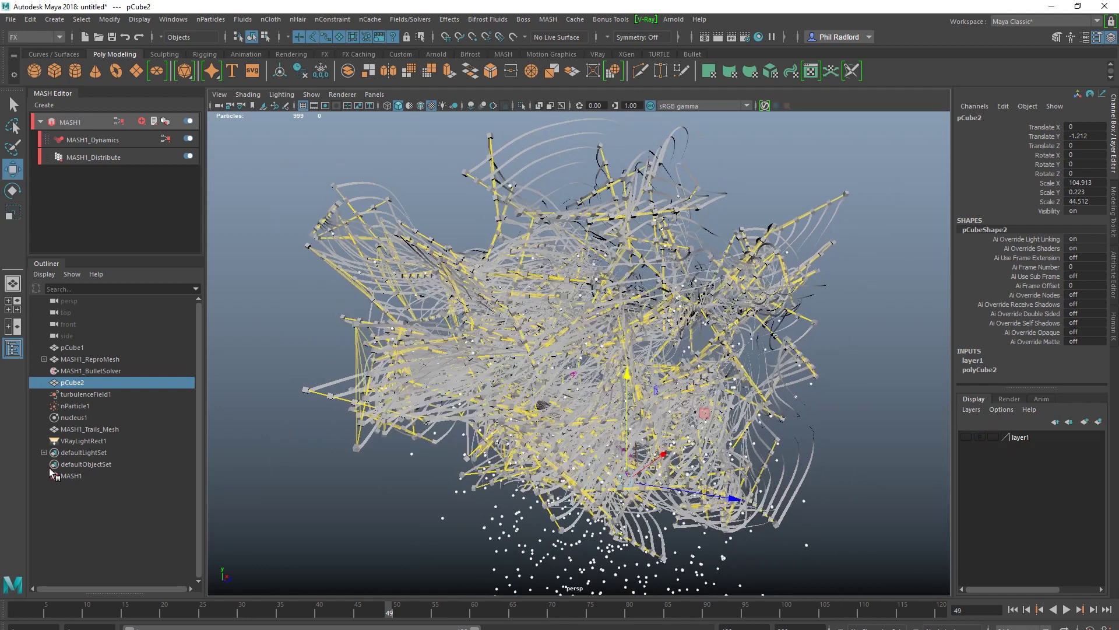
left_click(96, 442)
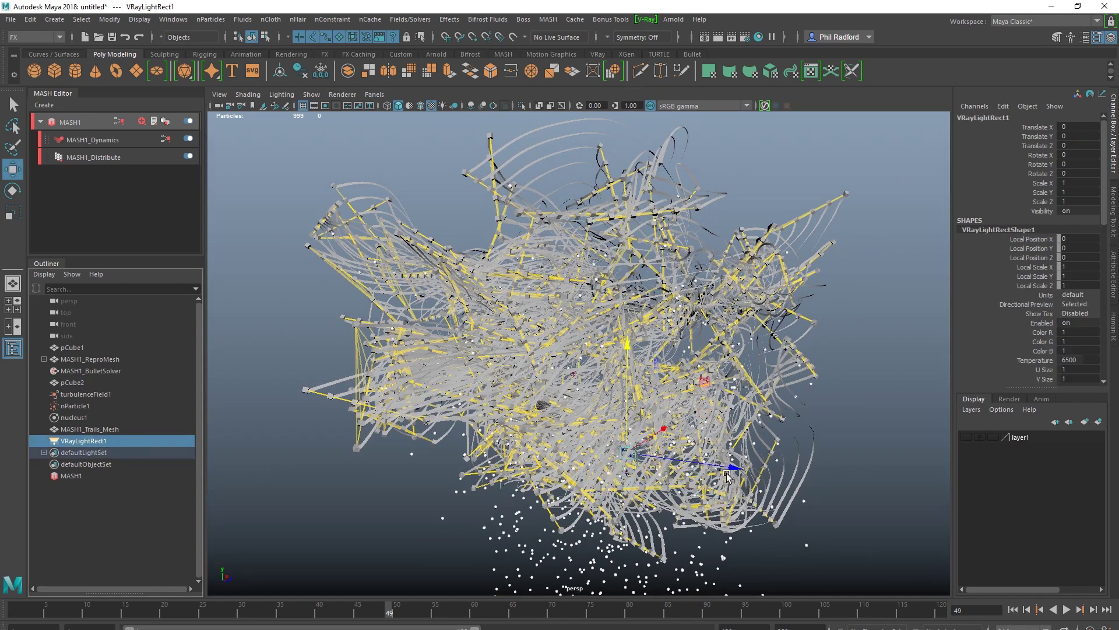
left_click_drag(364, 436, 478, 443, "alt")
right_click_drag(478, 443, 505, 444, "alt")
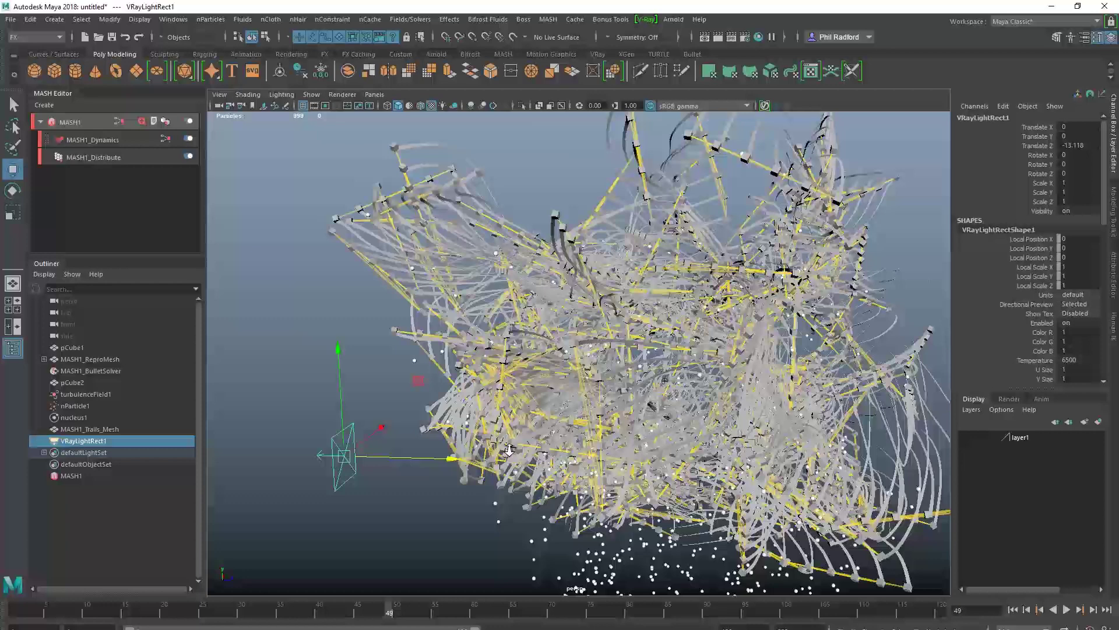
left_click_drag(448, 459, 1066, 492)
middle_click_drag(952, 471, 676, 458, "alt")
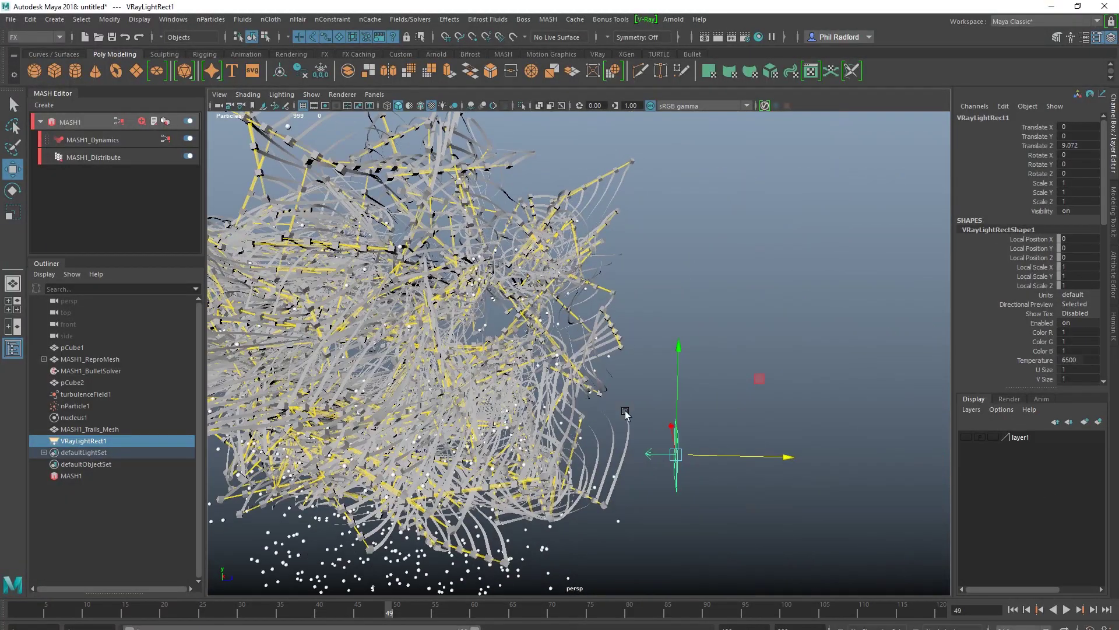
Raise VRayLightRect1 to about Y 7.06 and shift it sideways to about X -3.26.
left_click_drag(682, 455, 666, 397, "alt")
left_click_drag(668, 358, 675, 227)
left_click_drag(641, 302, 611, 334, "alt")
left_click_drag(630, 284, 703, 348)
left_click_drag(774, 303, 799, 228)
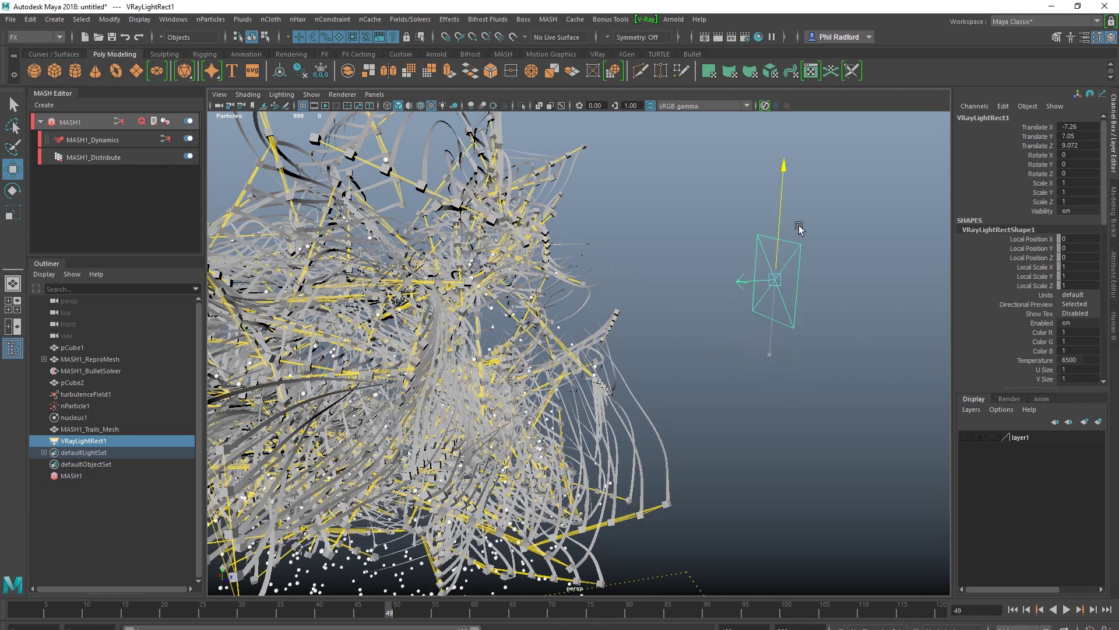
left_click_drag(709, 348, 659, 320, "alt")
left_click_drag(587, 320, 556, 353, "alt")
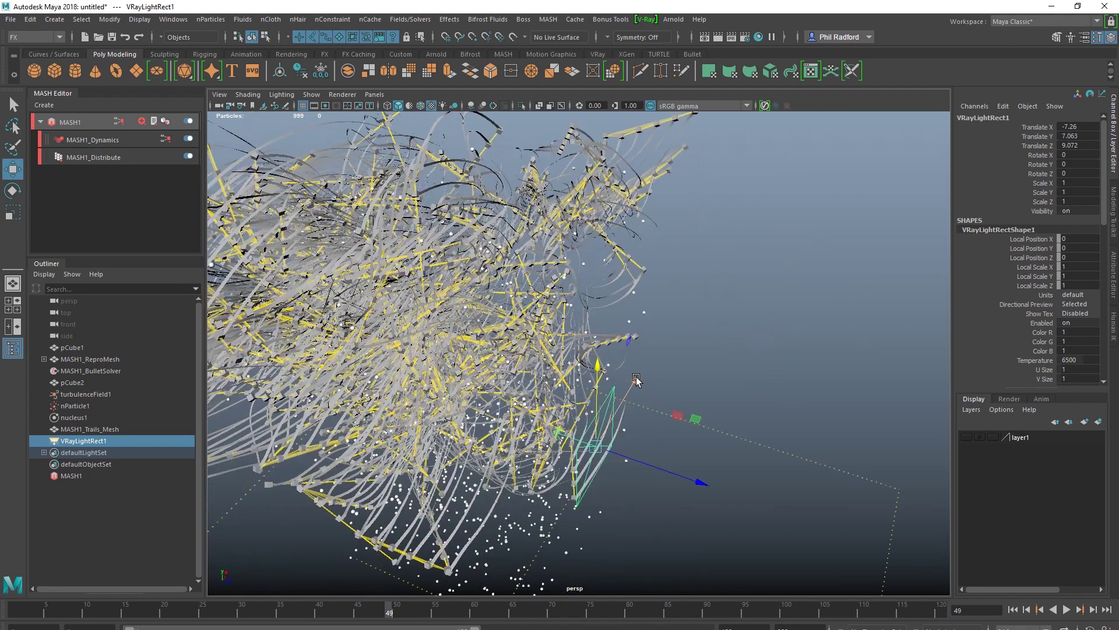
left_click_drag(637, 376, 691, 286)
left_click_drag(539, 379, 803, 320, "alt")
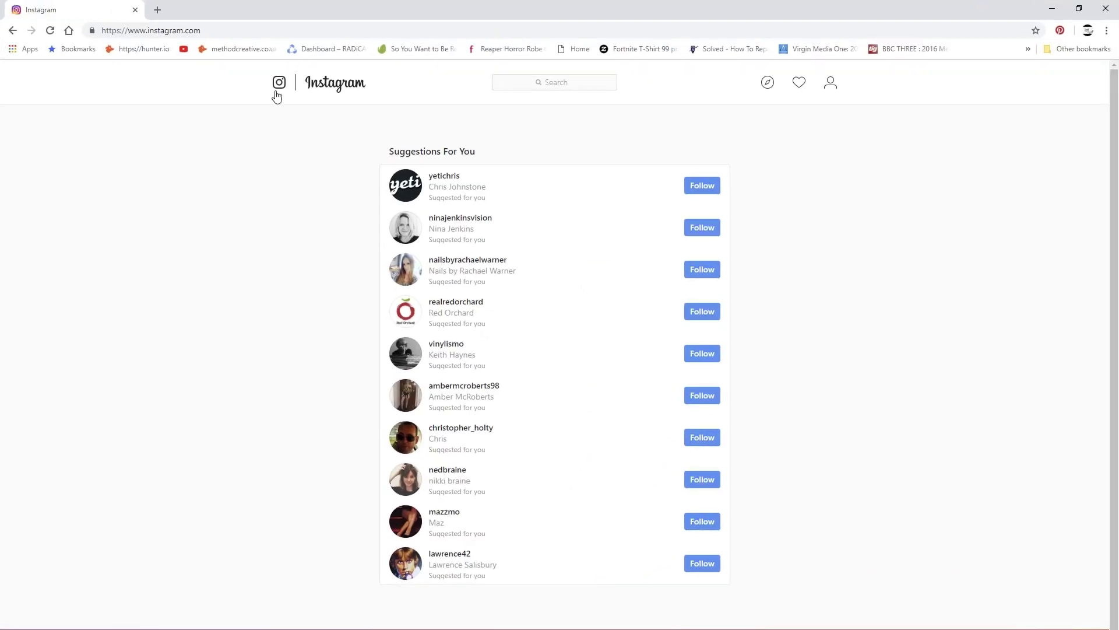
Switch to Instagram in the browser, open the tutorial account's profile page and highlight its account name.
left_click(826, 86)
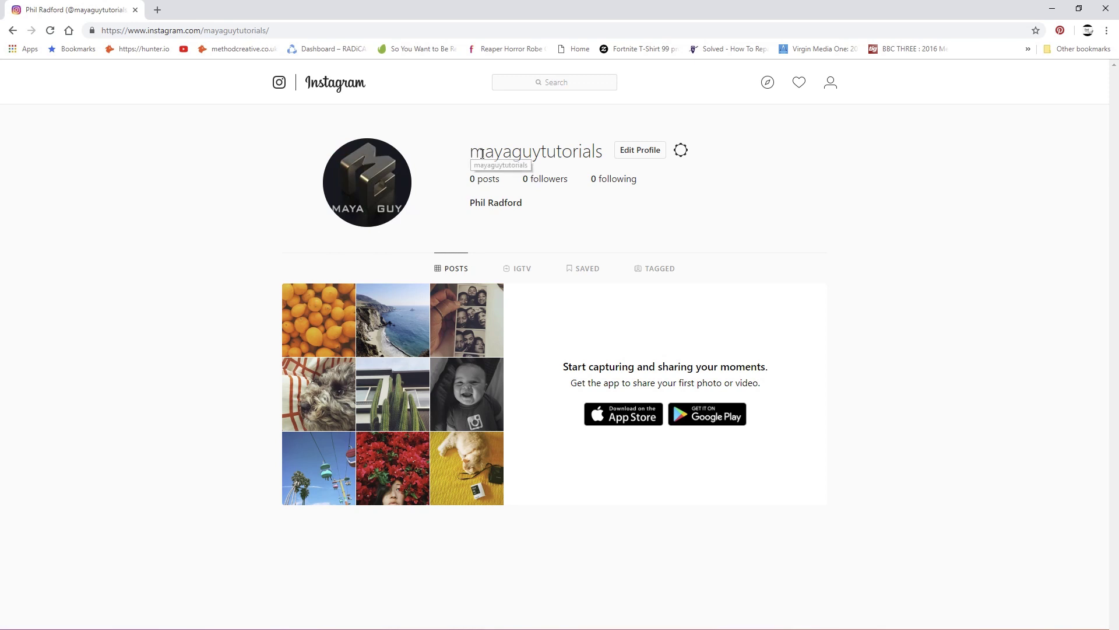
left_click_drag(599, 152, 418, 158)
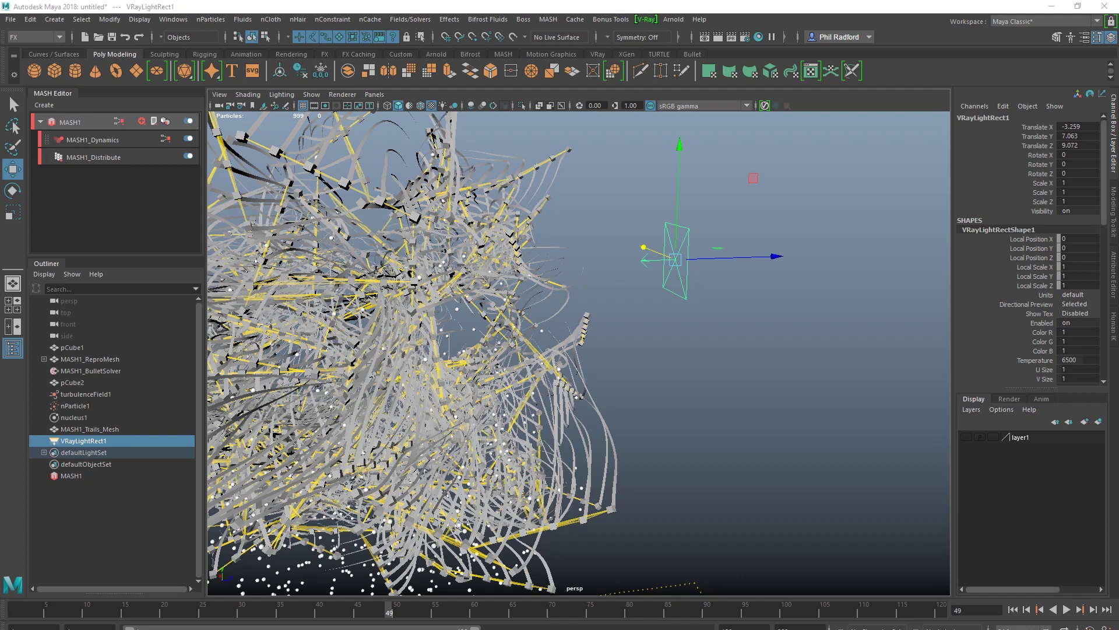
Maximize the browser window with the artist's Instagram profile and view the "Millions of particles" smoke render post.
left_click_drag(1118, 77, 674, 51)
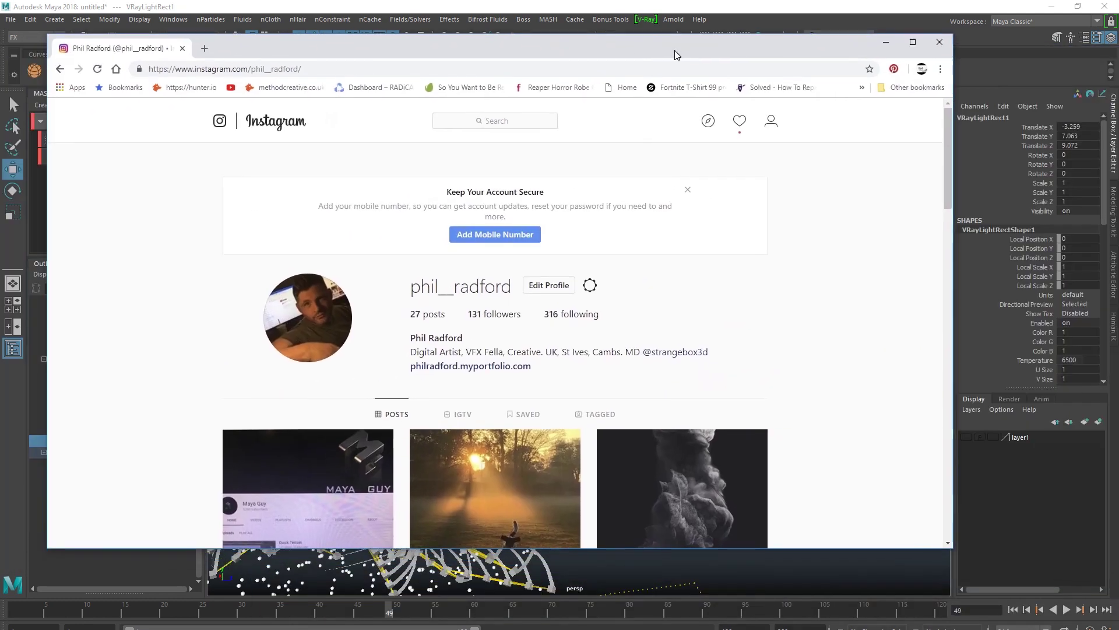
left_click(915, 44)
scroll(905, 425, "down", 3)
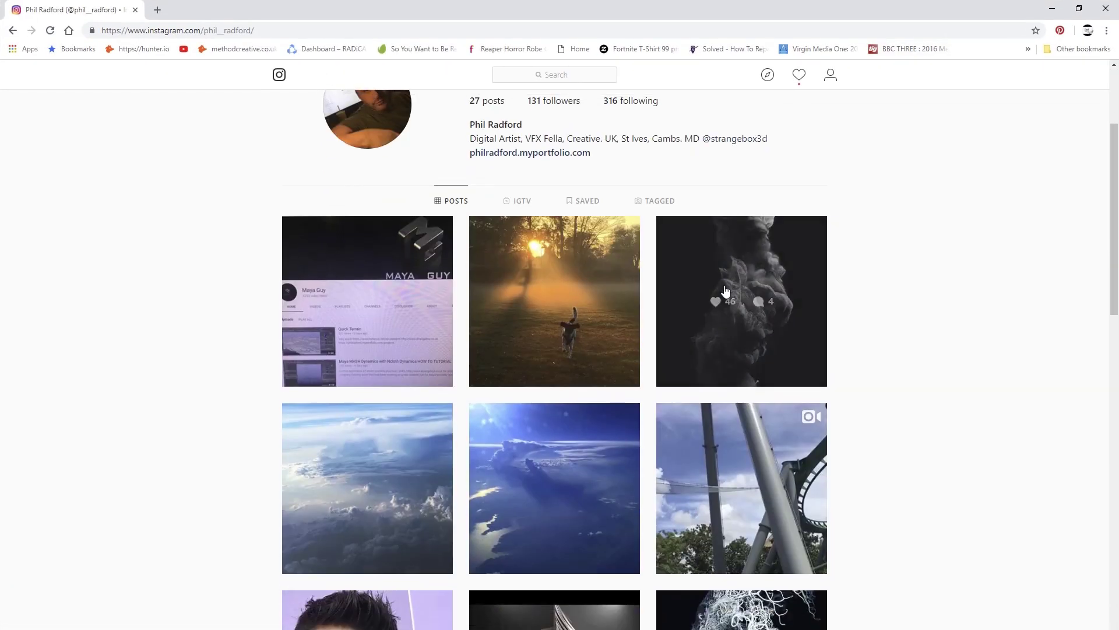
left_click(808, 270)
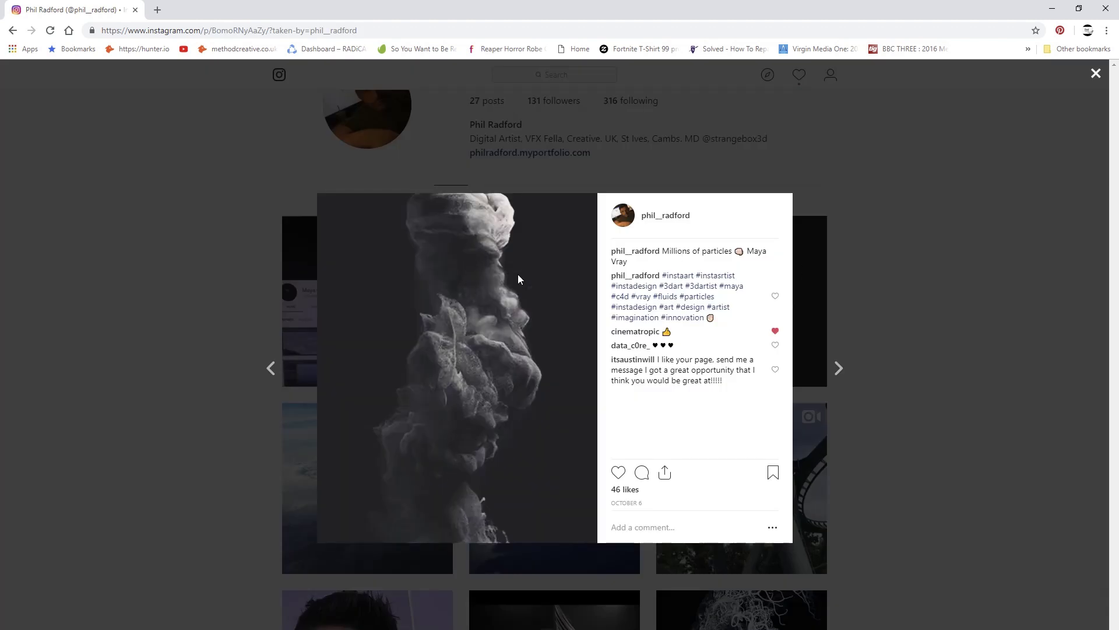
left_click(939, 196)
scroll(964, 322, "down", 6)
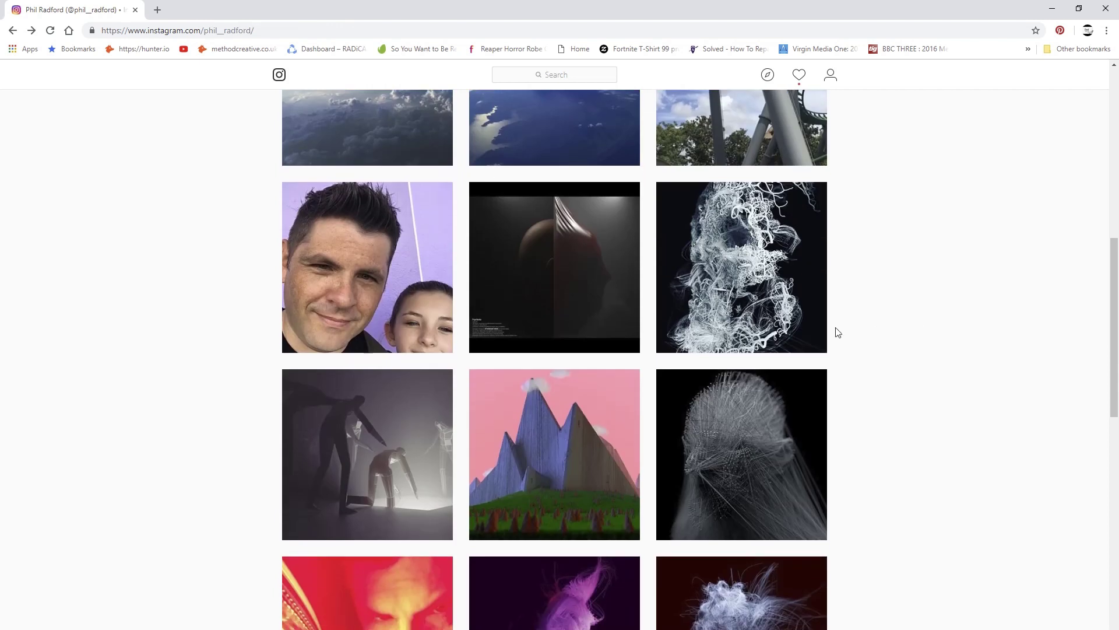
View the profile's skull-like strand render, the "Of Unsound mind" post and the pin-and-thread head made with MASH.
left_click(747, 272)
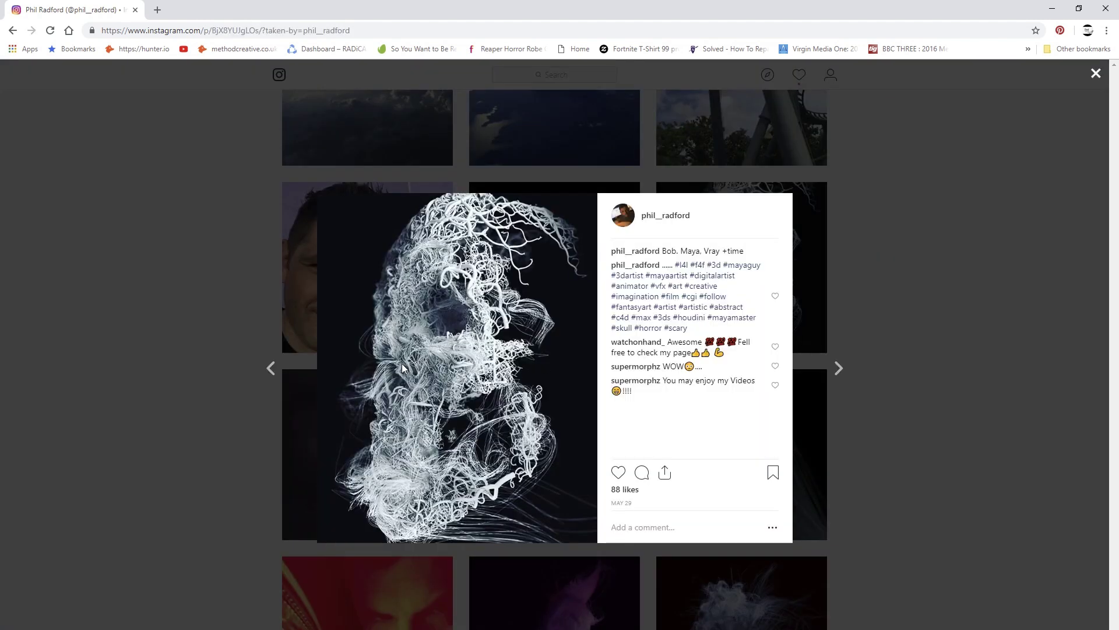
left_click(916, 235)
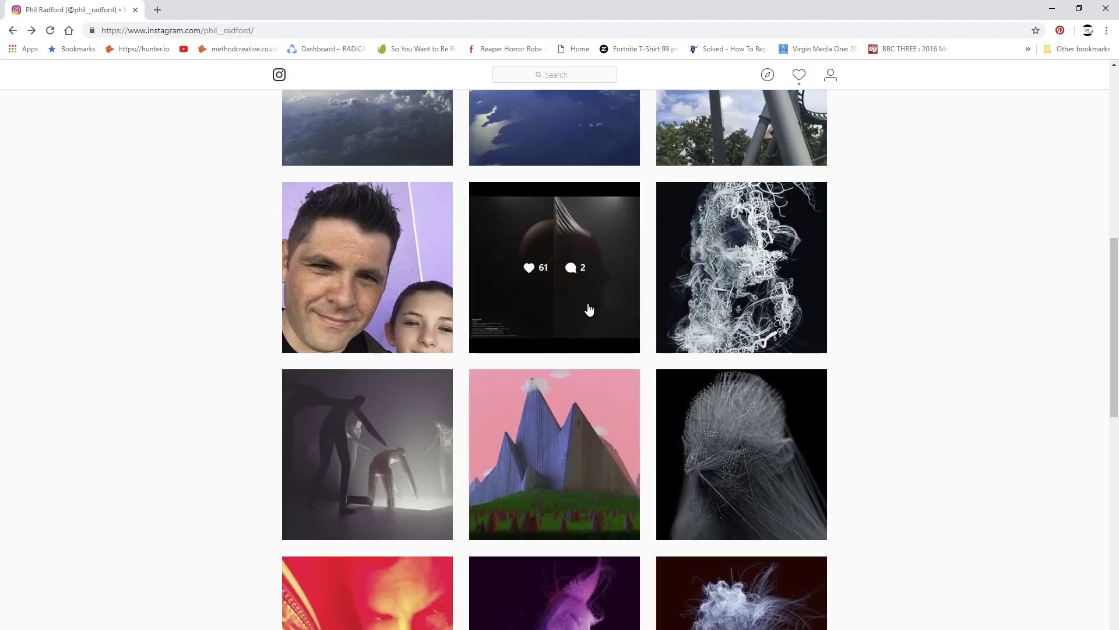
left_click(582, 310)
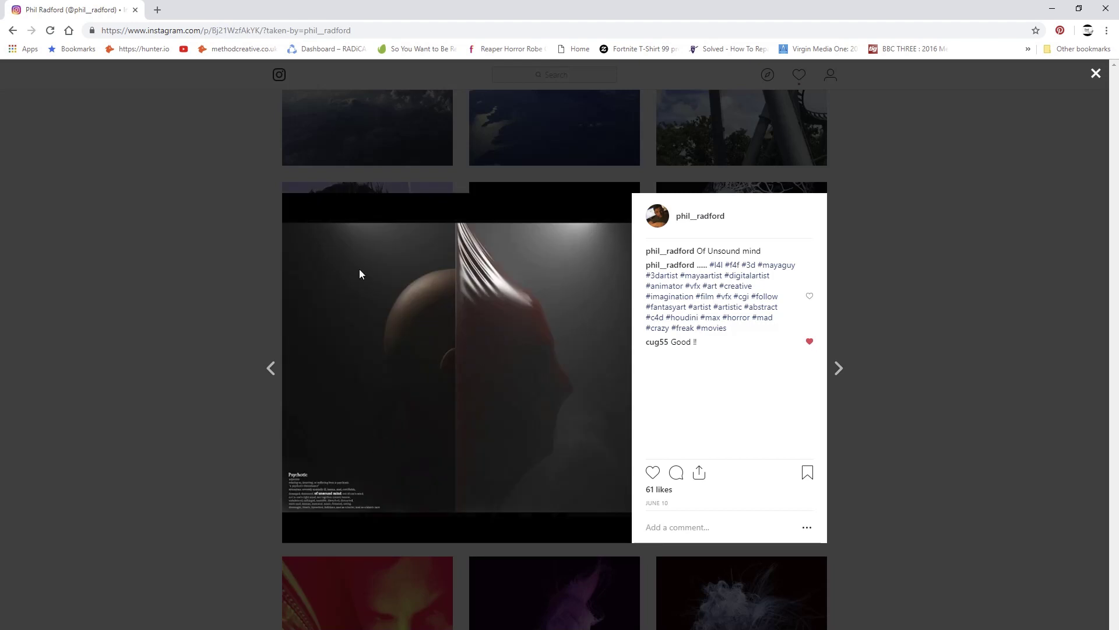
left_click(872, 277)
scroll(863, 315, "down", 2)
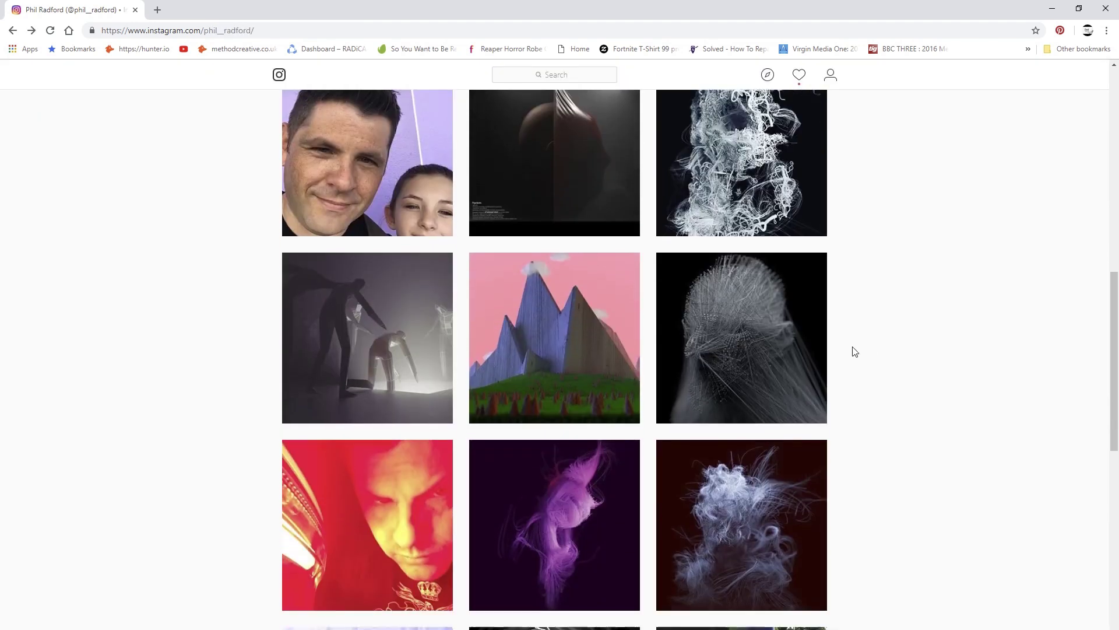
left_click(733, 330)
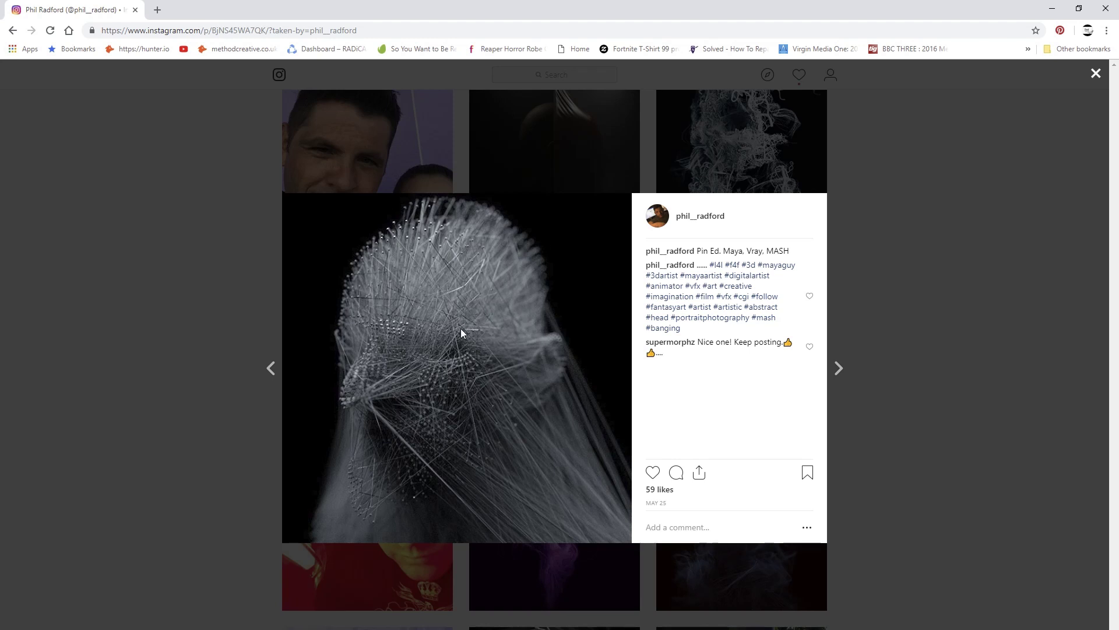
View the profile's post of shadowy figures and the "I don't know" hair-strand head render.
left_click(848, 285)
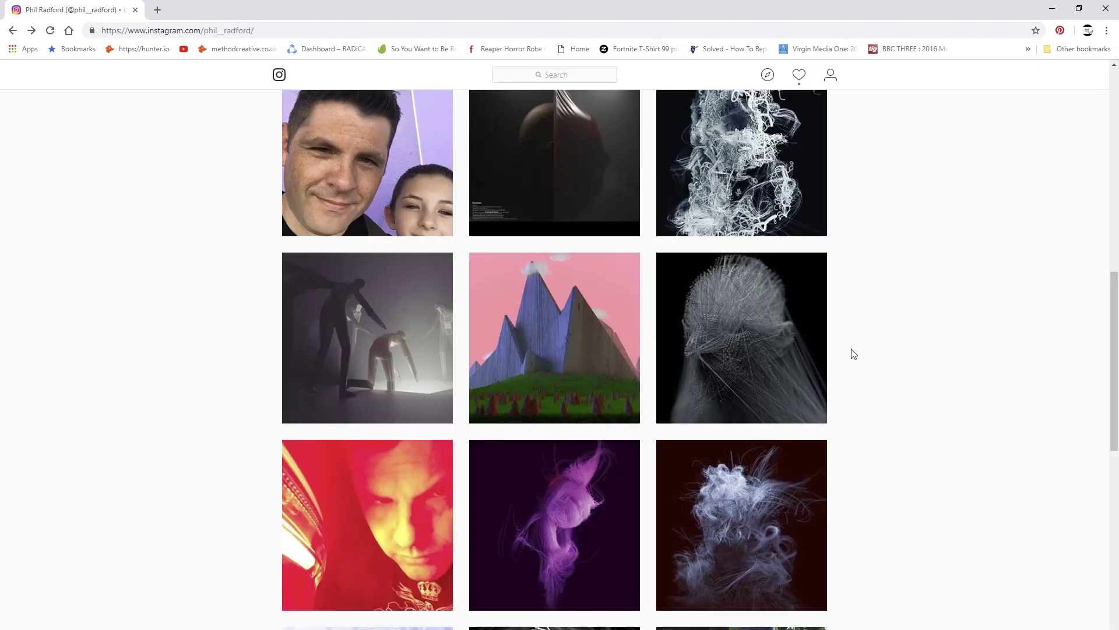
left_click(418, 318)
left_click(910, 314)
scroll(887, 308, "down", 4)
left_click(759, 341)
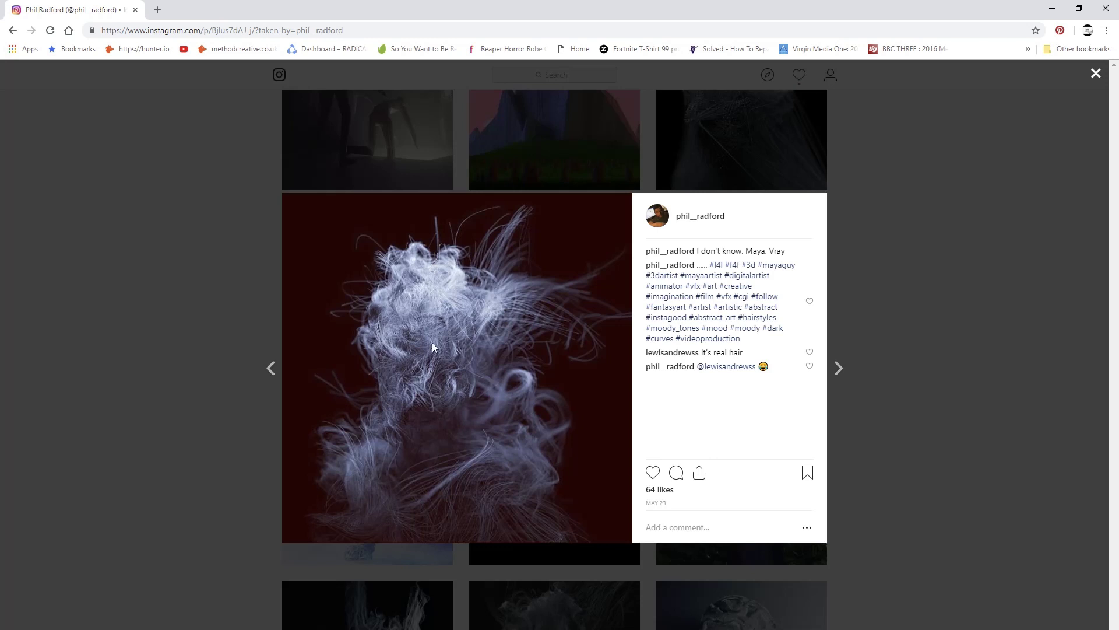
left_click(913, 290)
Browse further down the profile's older renders and view the strand-built hand post.
scroll(915, 292, "down", 3)
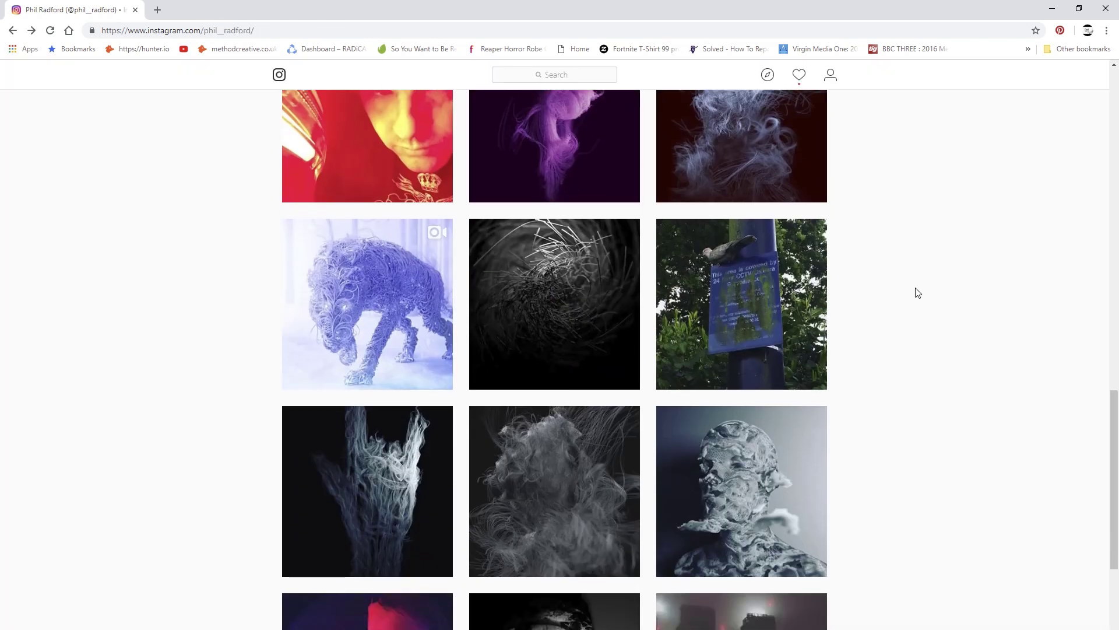
scroll(923, 291, "down", 3)
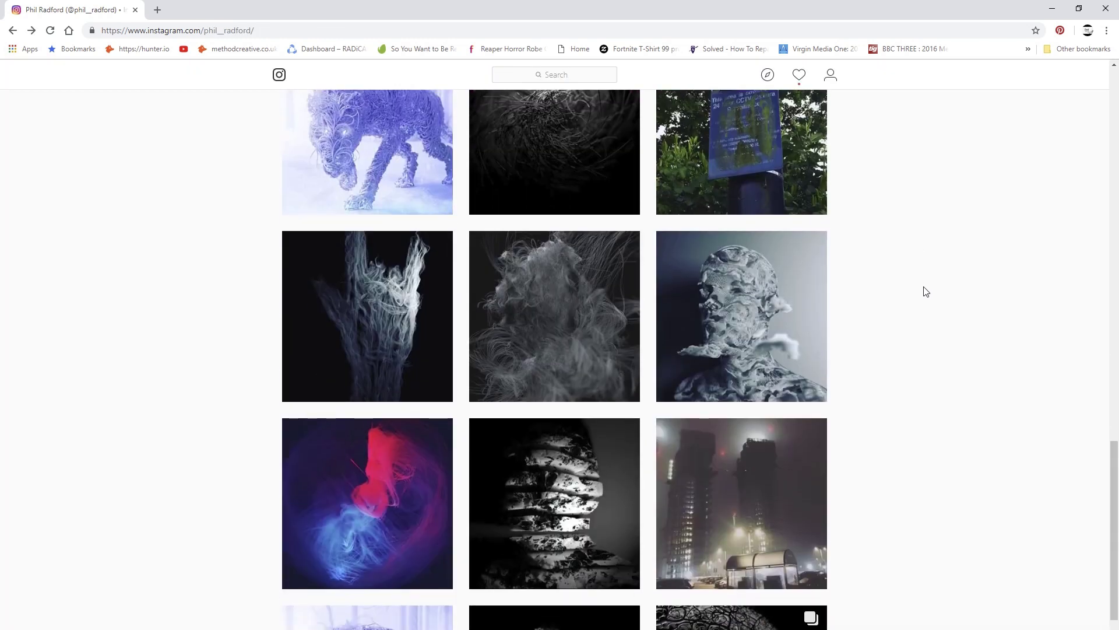
scroll(926, 292, "down", 1)
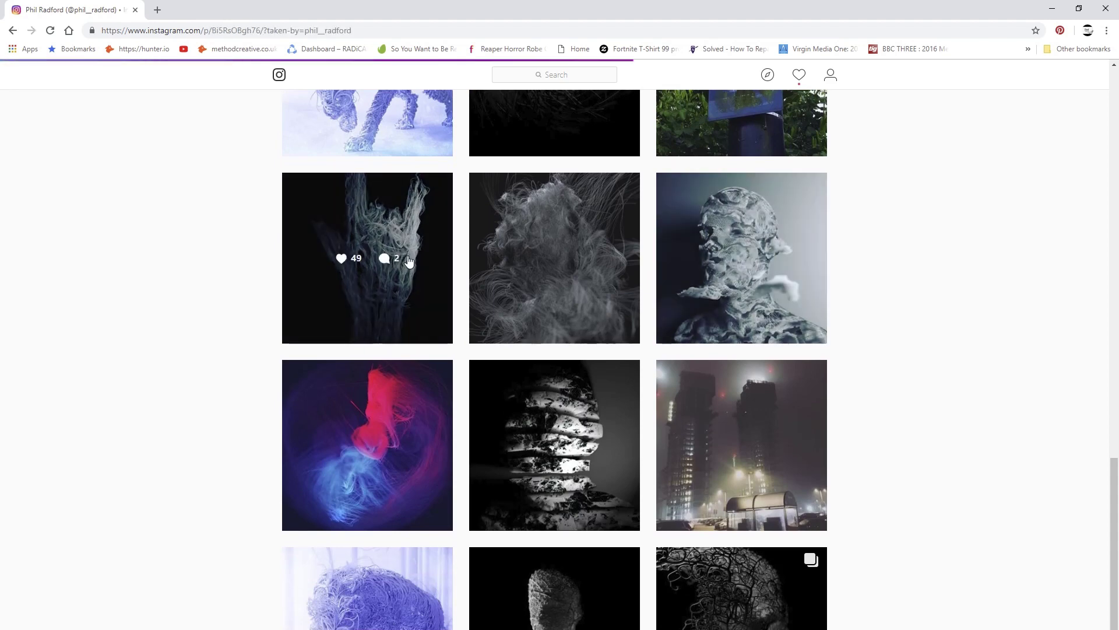
left_click(409, 260)
left_click(1022, 287)
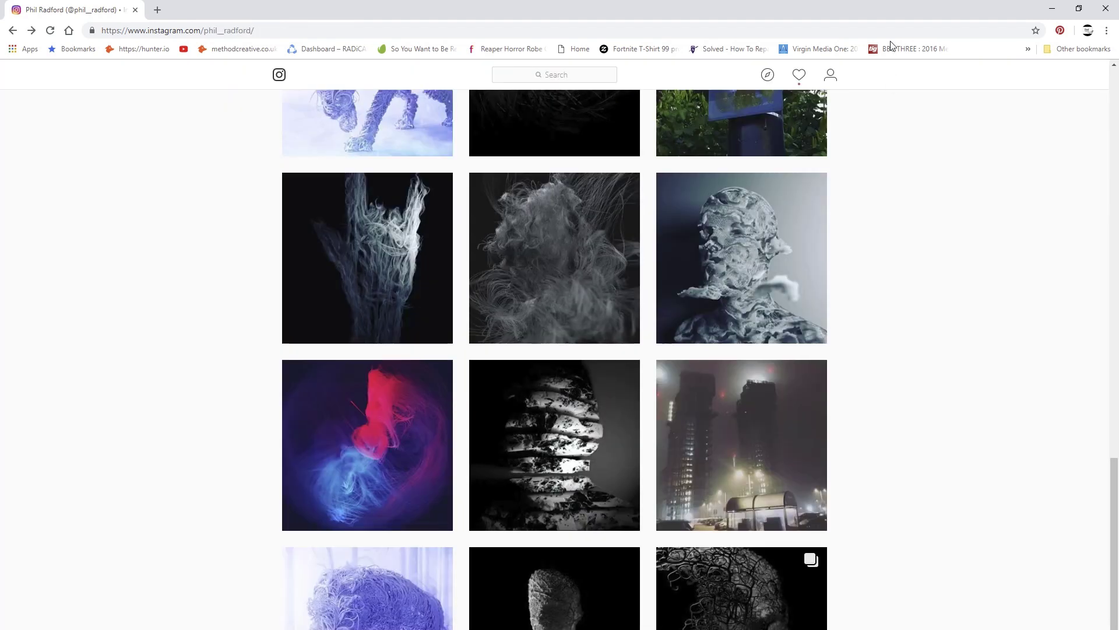
Switch back to Maya and review the V-Ray GI and image sampler render settings.
left_click_drag(898, 8, 1118, 36)
middle_click_drag(581, 325, 654, 323, "alt")
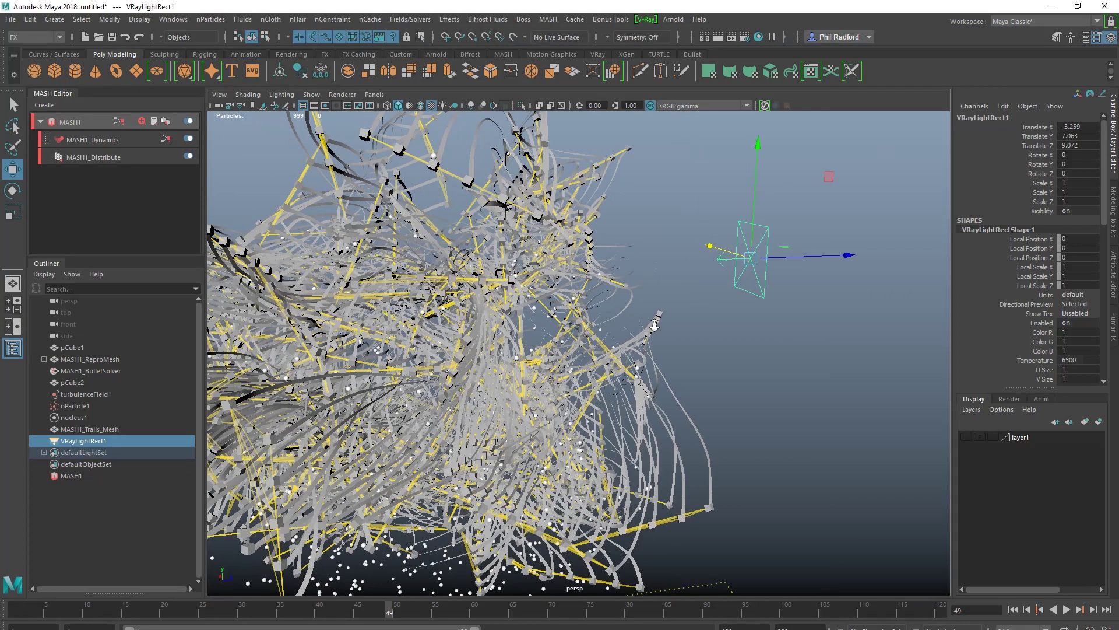
left_click_drag(655, 322, 612, 309, "alt")
left_click(744, 36)
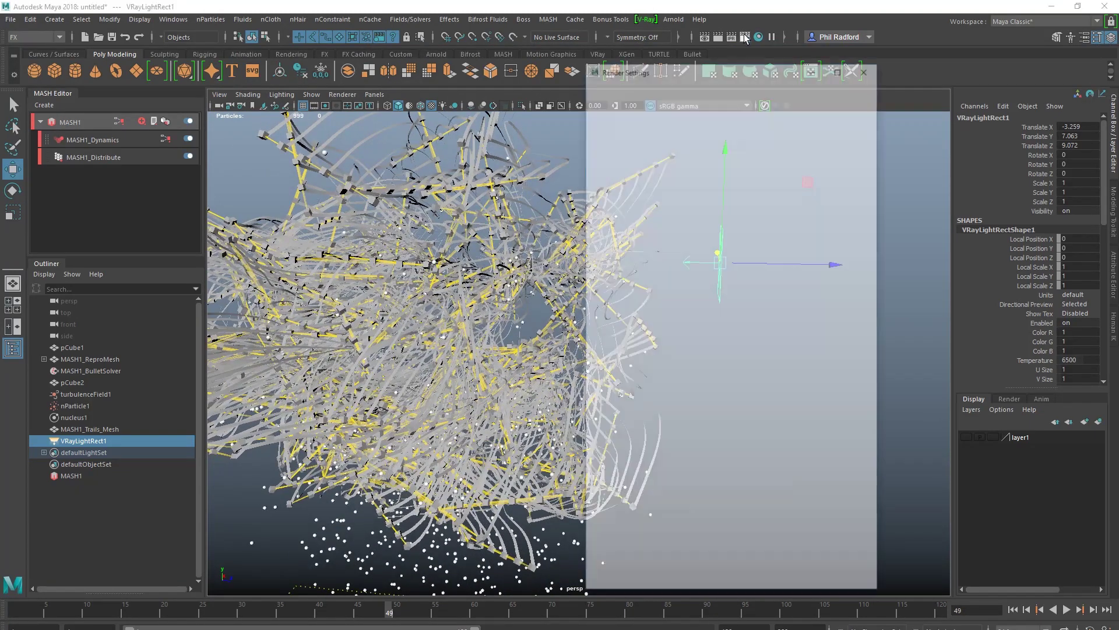
left_click(666, 129)
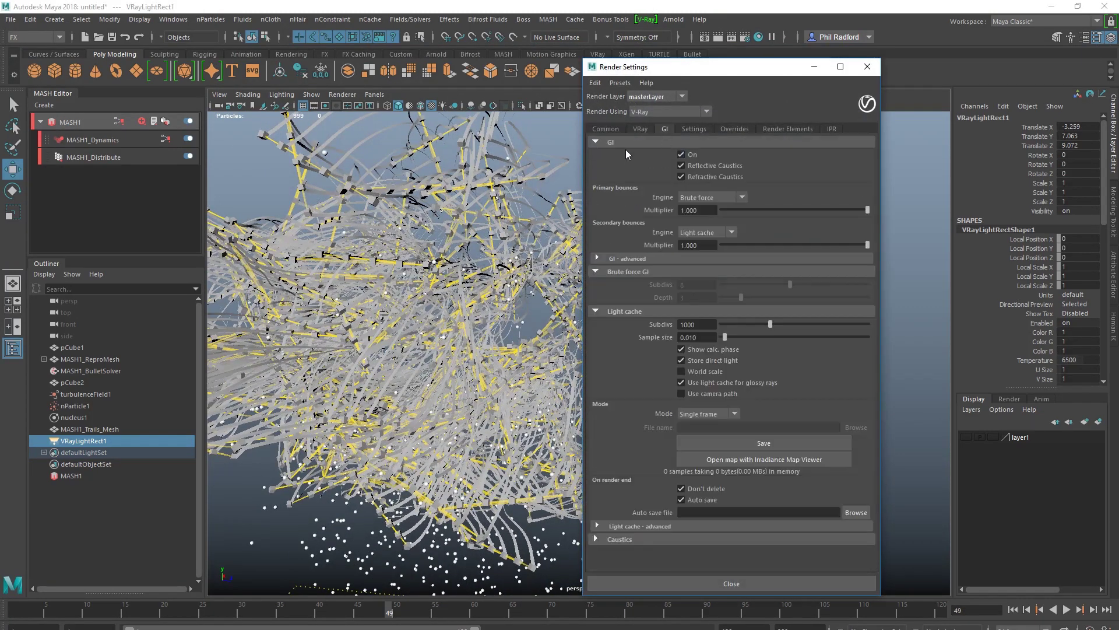
left_click(643, 130)
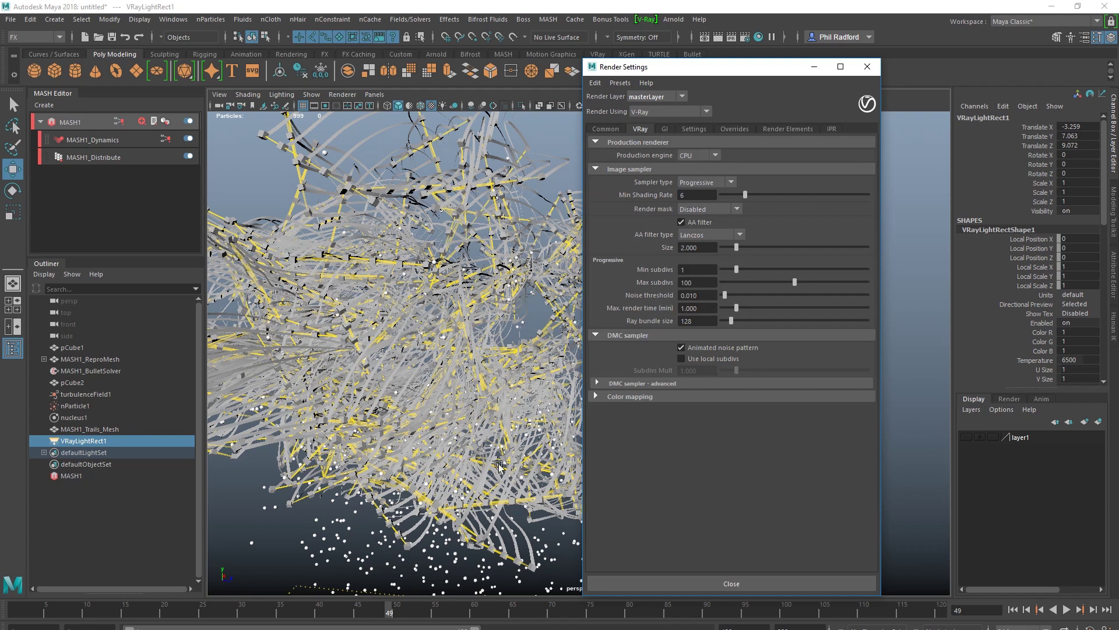
left_click(691, 584)
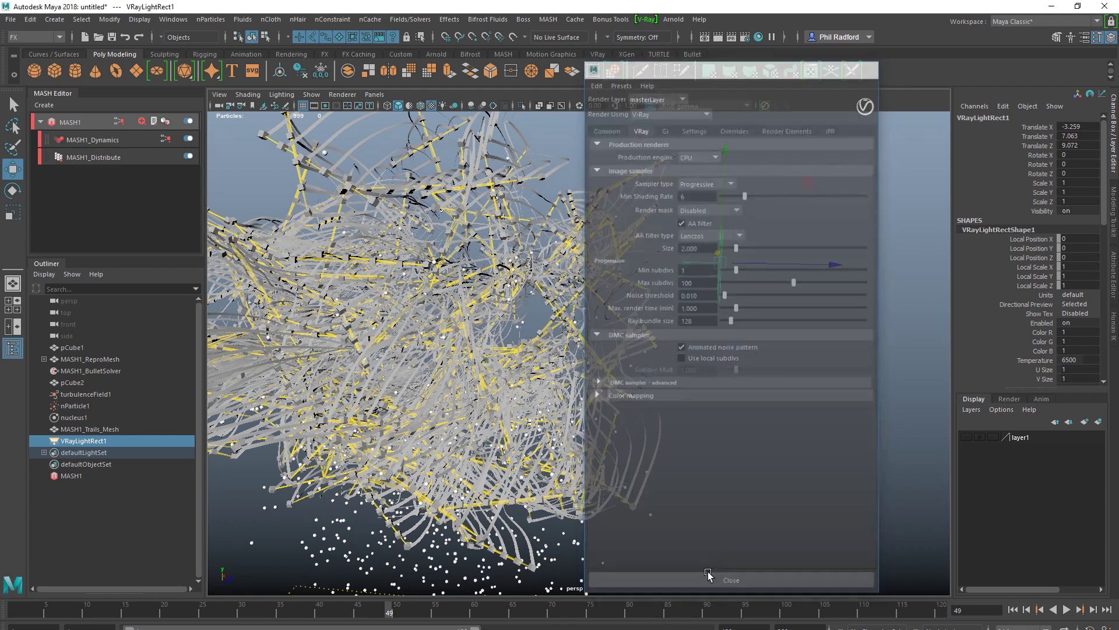
Start a V-Ray interactive render of the perspective view and move the frame buffer clear of the rectangle light.
left_click(730, 37)
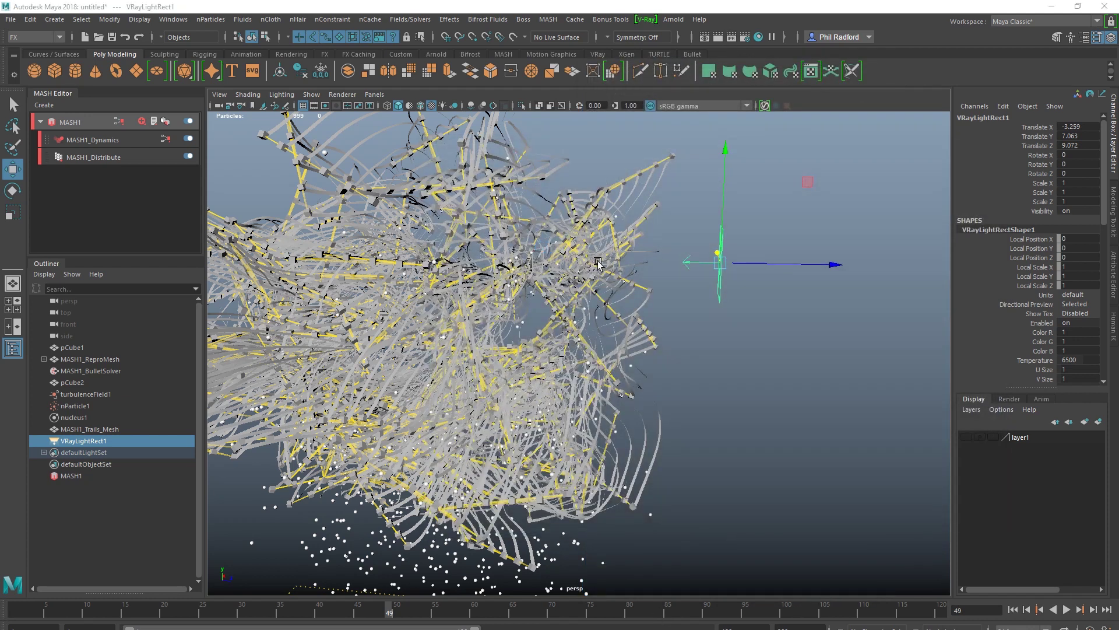
left_click_drag(802, 164, 533, 98)
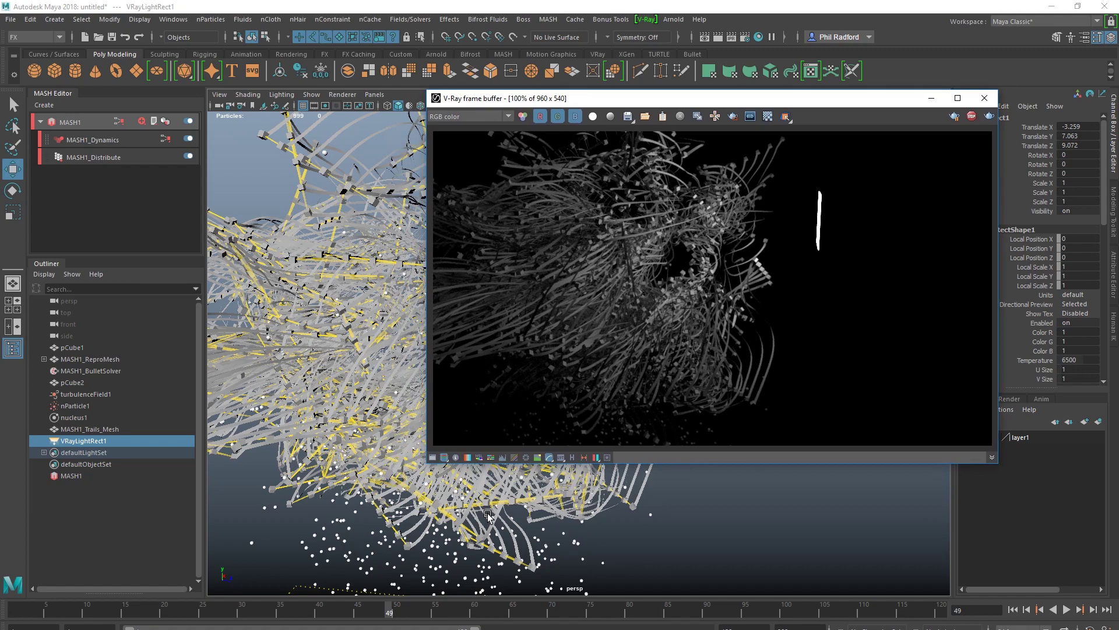
left_click_drag(631, 494, 483, 493, "alt")
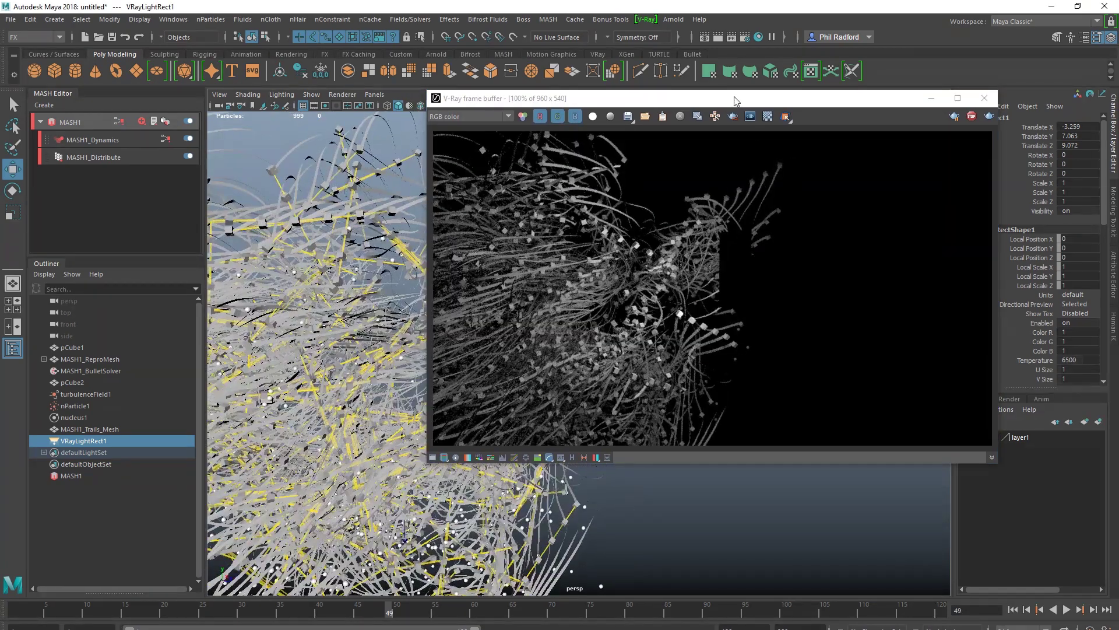
left_click_drag(735, 100, 288, 90)
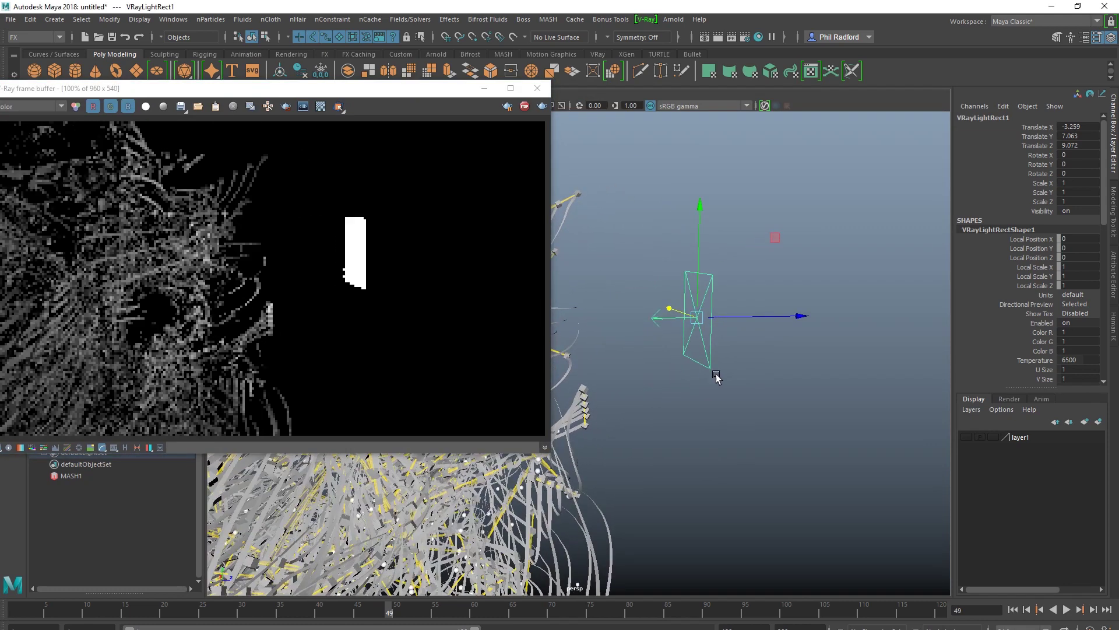
Make VRayLightRect1 invisible in the render through its shape options.
left_click(1115, 286)
scroll(902, 383, "down", 5)
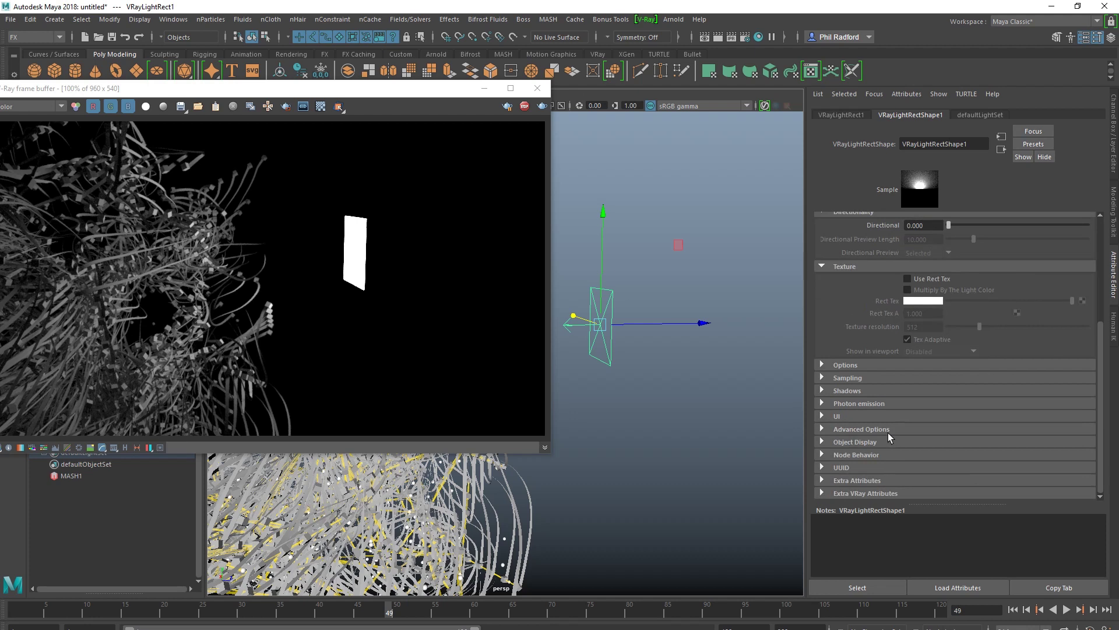
left_click(845, 365)
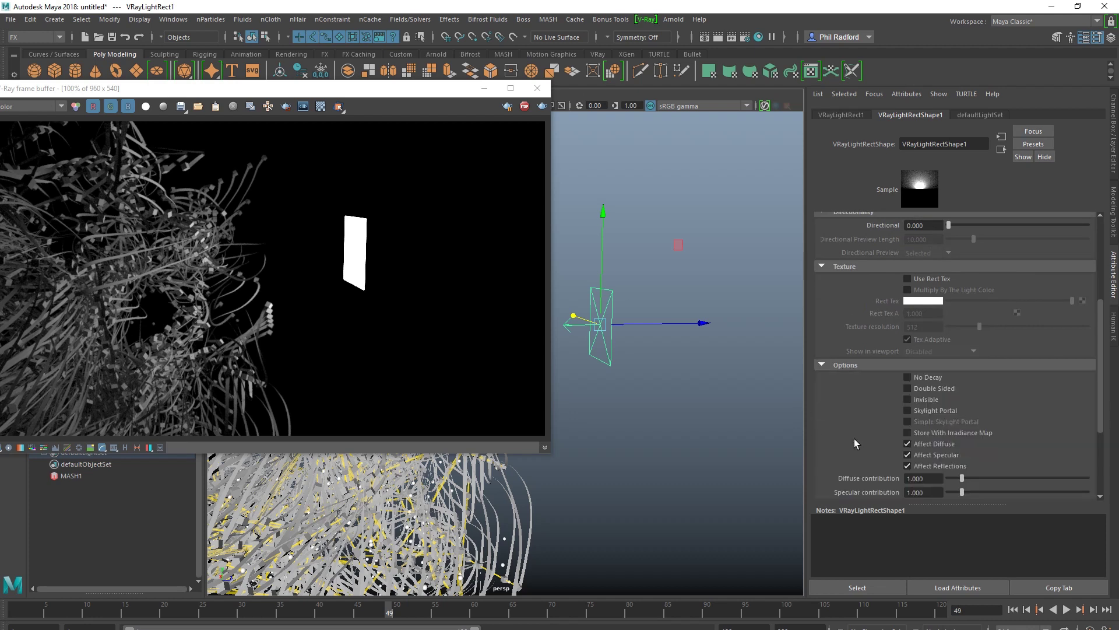
left_click(925, 400)
middle_click_drag(682, 437, 769, 437, "alt")
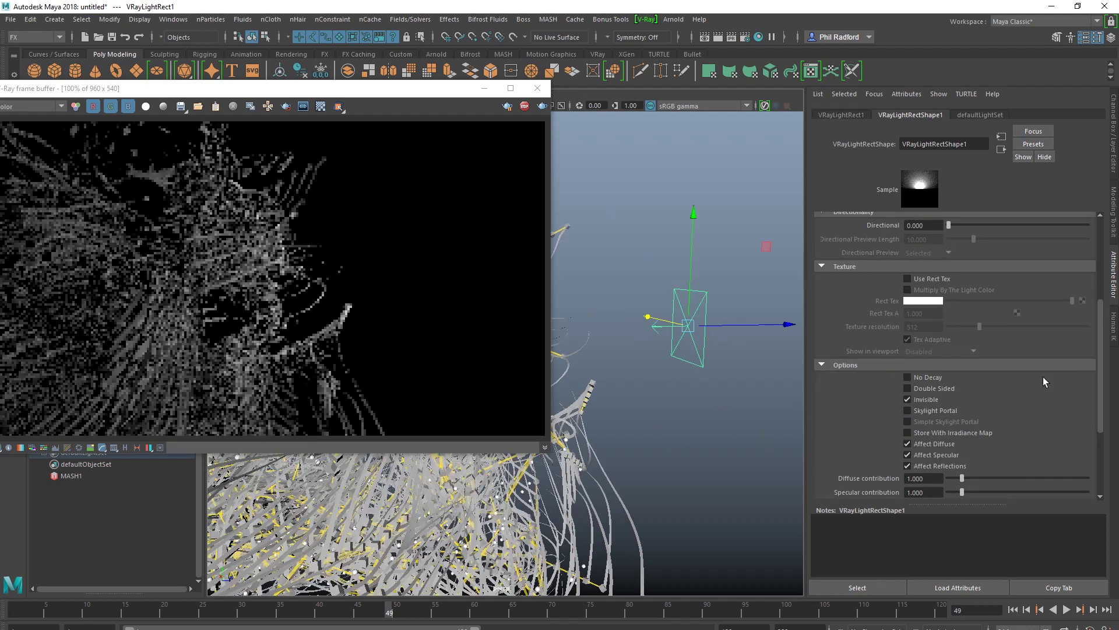
Set VRayLightRect1's intensity multiplier to 100, check the falling particles in the render, and minimize the frame buffer.
scroll(1032, 338, "up", 5)
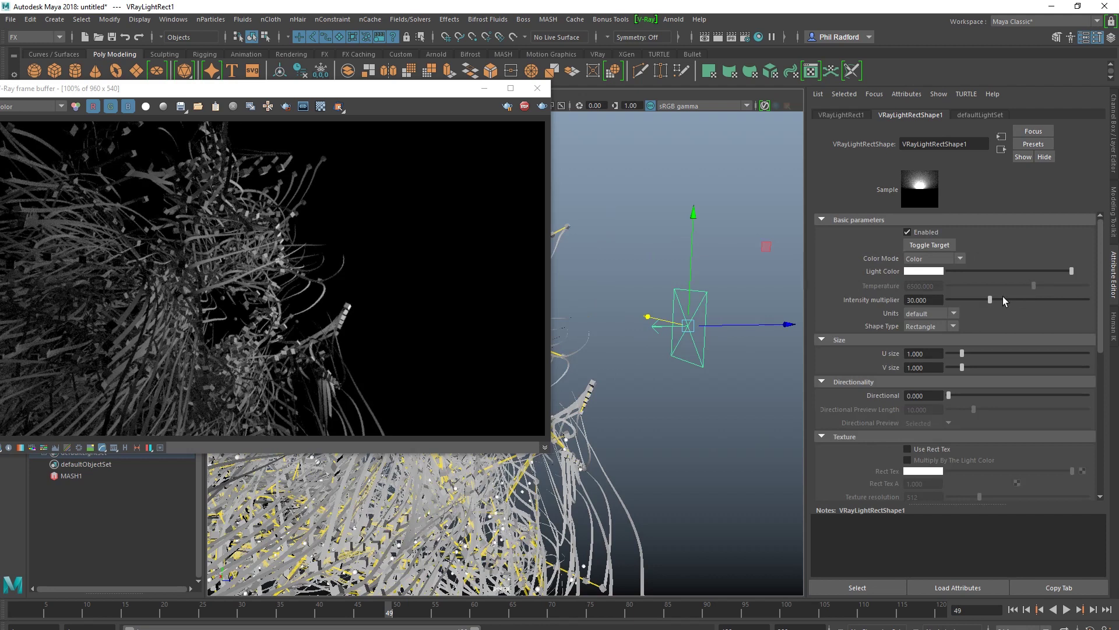
left_click_drag(990, 300, 1088, 299)
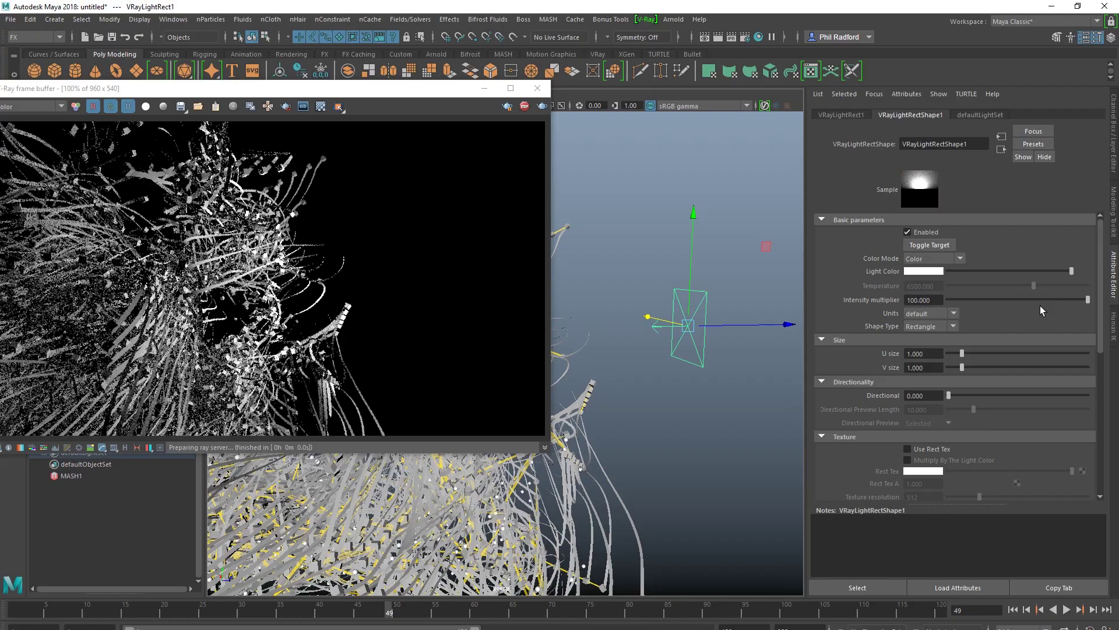
left_click_drag(292, 88, 802, 74)
left_click_drag(323, 407, 397, 477, "alt")
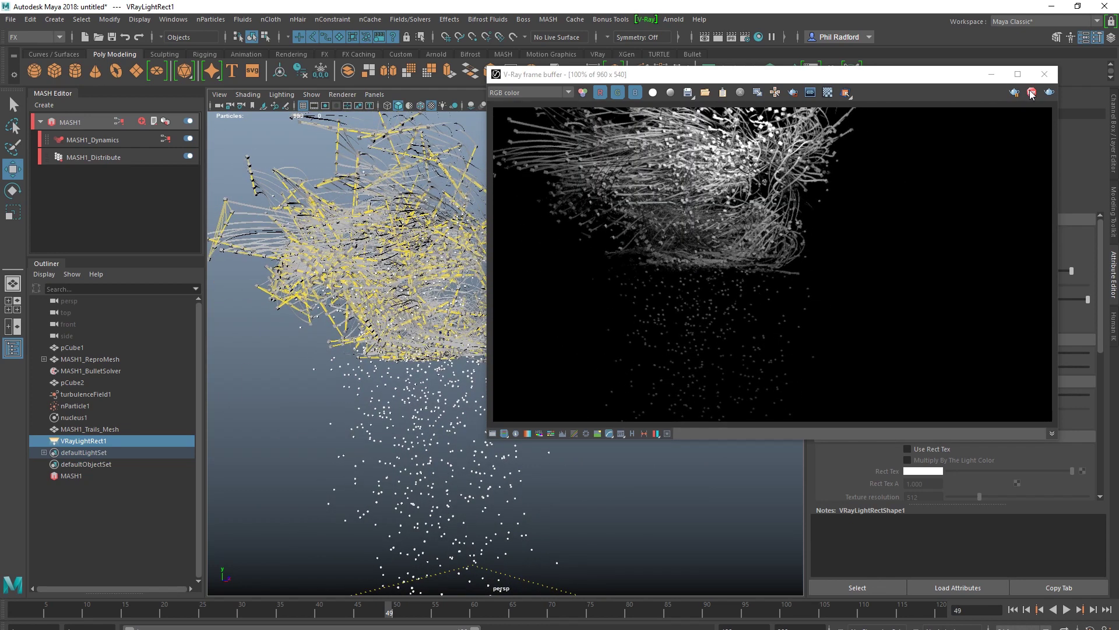
left_click(991, 74)
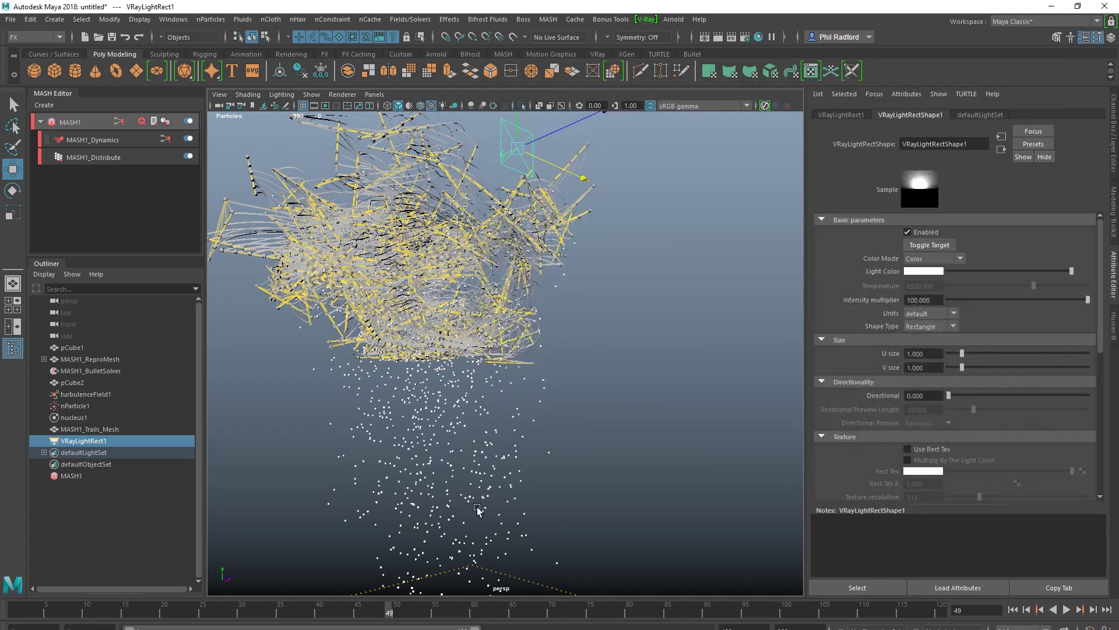
Make nParticle1 ignore solver gravity and set its Conserve to 0.130 in the dynamic properties.
left_click(369, 474)
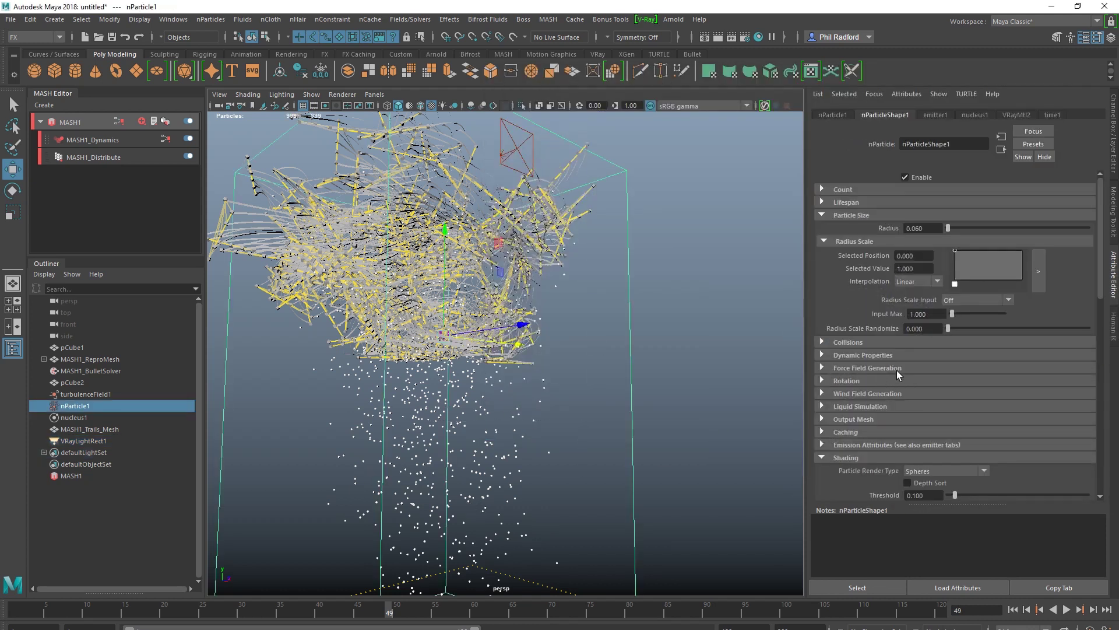
left_click(861, 355)
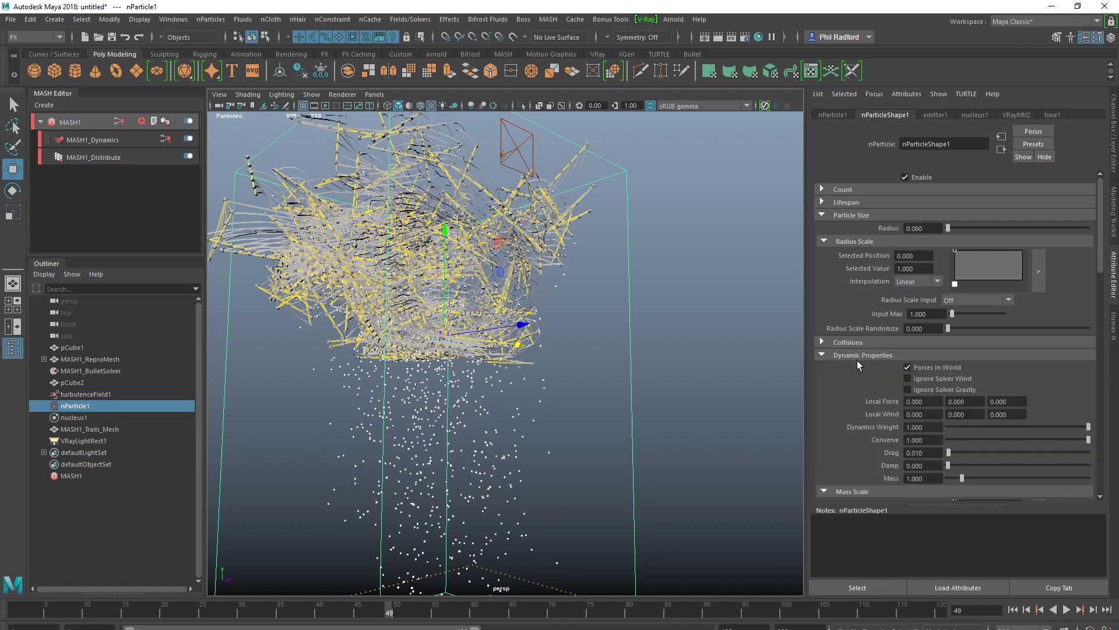
scroll(866, 390, "down", 1)
left_click(926, 355)
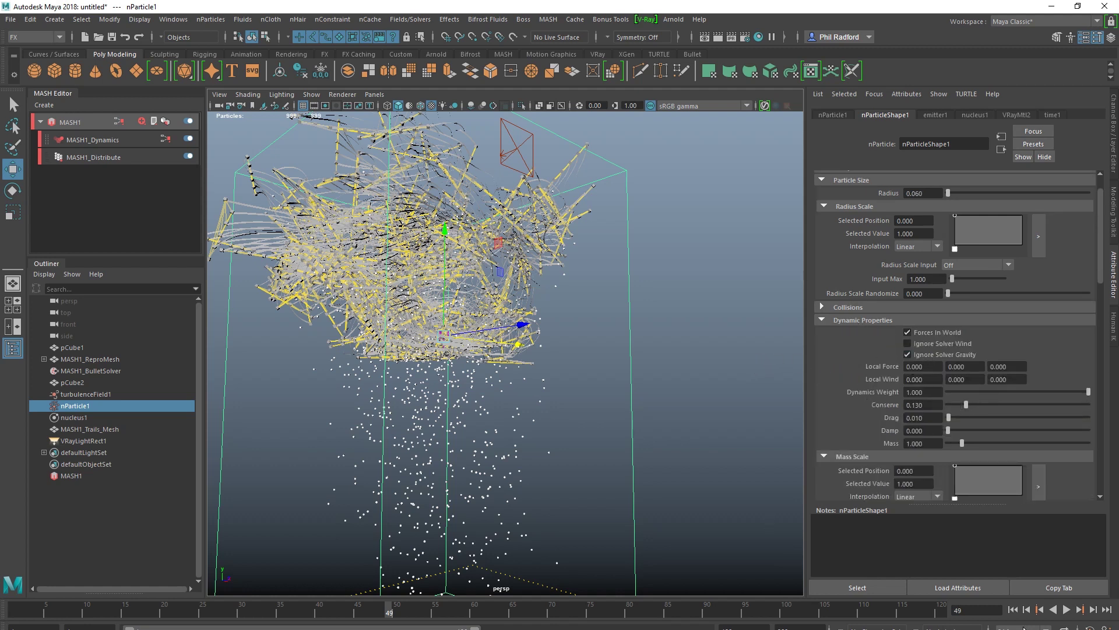
Replay the simulation from frame 1 and stop it at frame 50.
left_click(1013, 610)
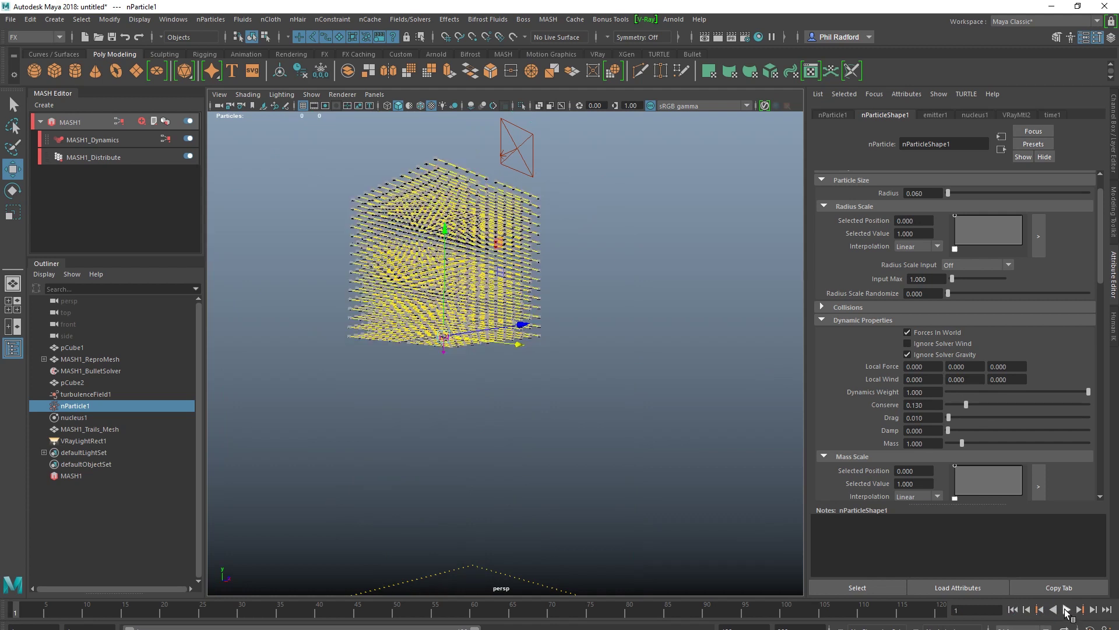
left_click(1066, 609)
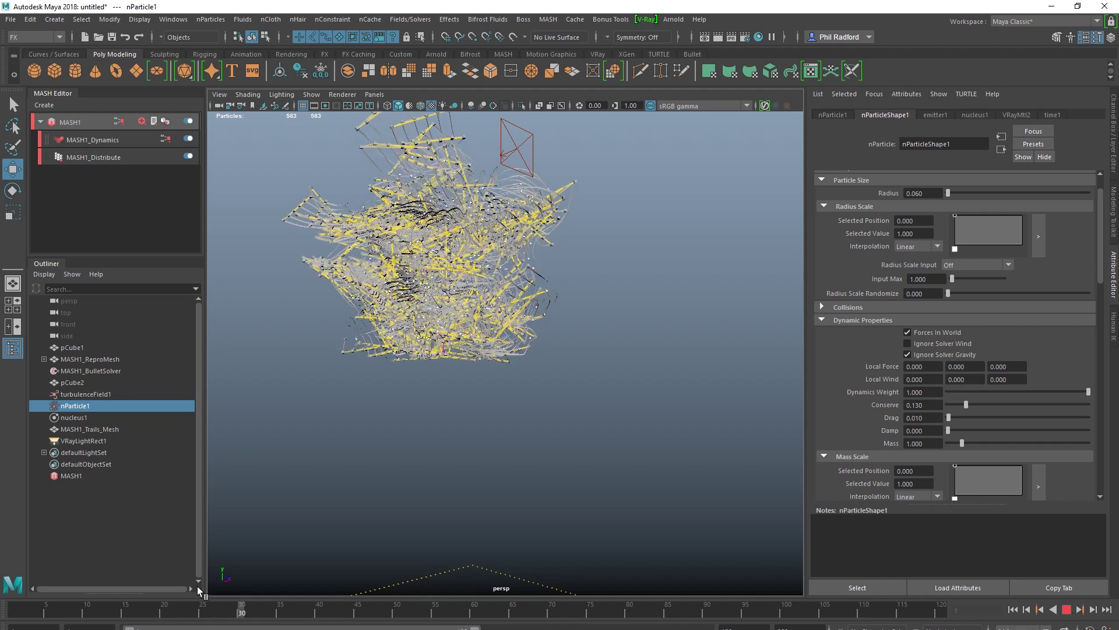
left_click(1067, 610)
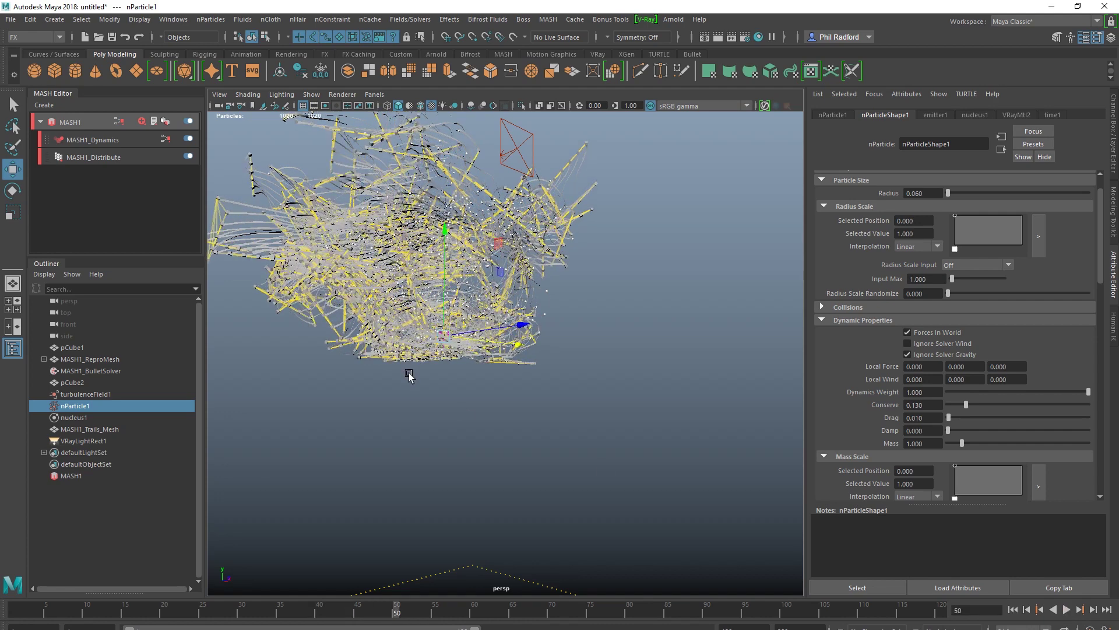
Render the frame 50 simulation interactively in V-Ray and frame the trails and particles more closely.
left_click_drag(494, 372, 500, 400, "alt")
middle_click_drag(501, 400, 514, 443, "alt")
left_click_drag(513, 444, 542, 435, "alt")
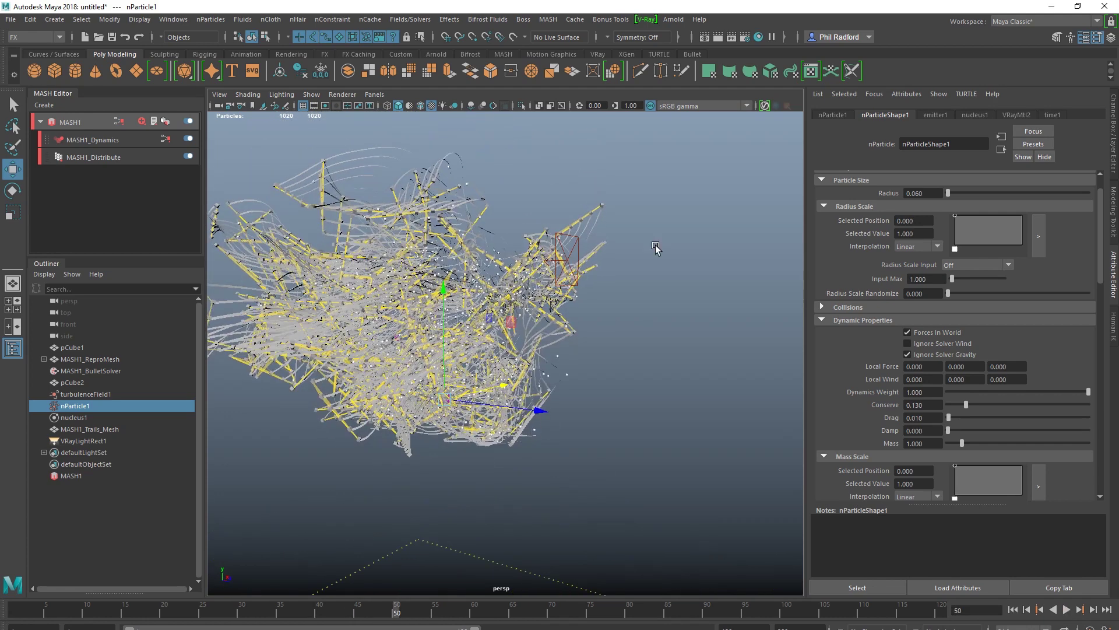
left_click(734, 38)
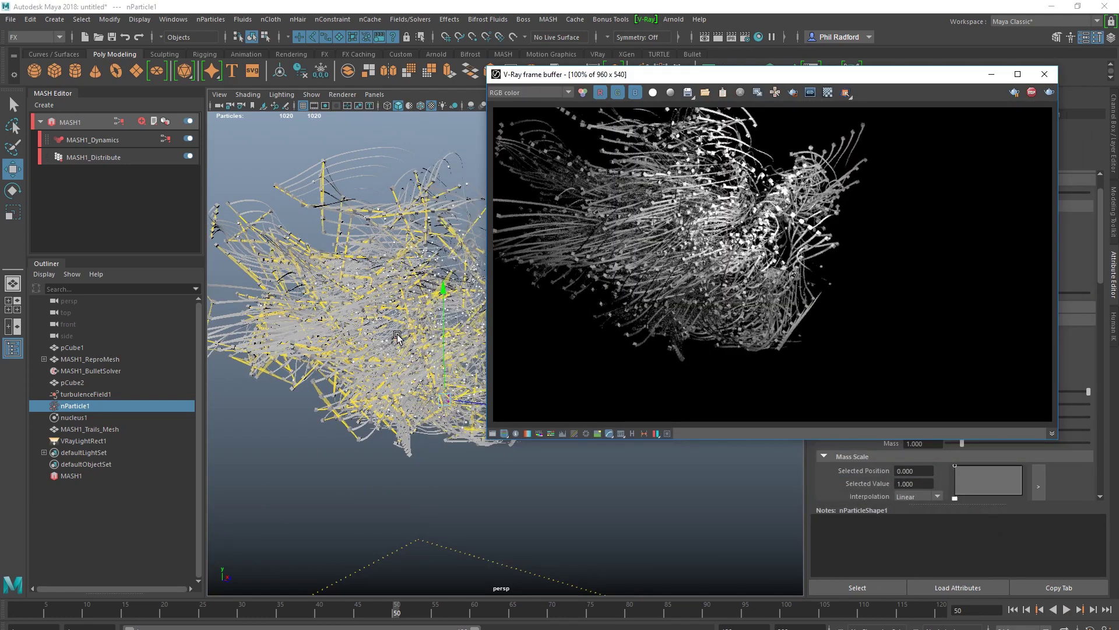
mouse_move(397, 334)
left_mouse_down("alt")
mouse_move(394, 360)
mouse_move(385, 353)
left_mouse_up("alt")
right_click_drag(386, 354, 466, 358, "alt")
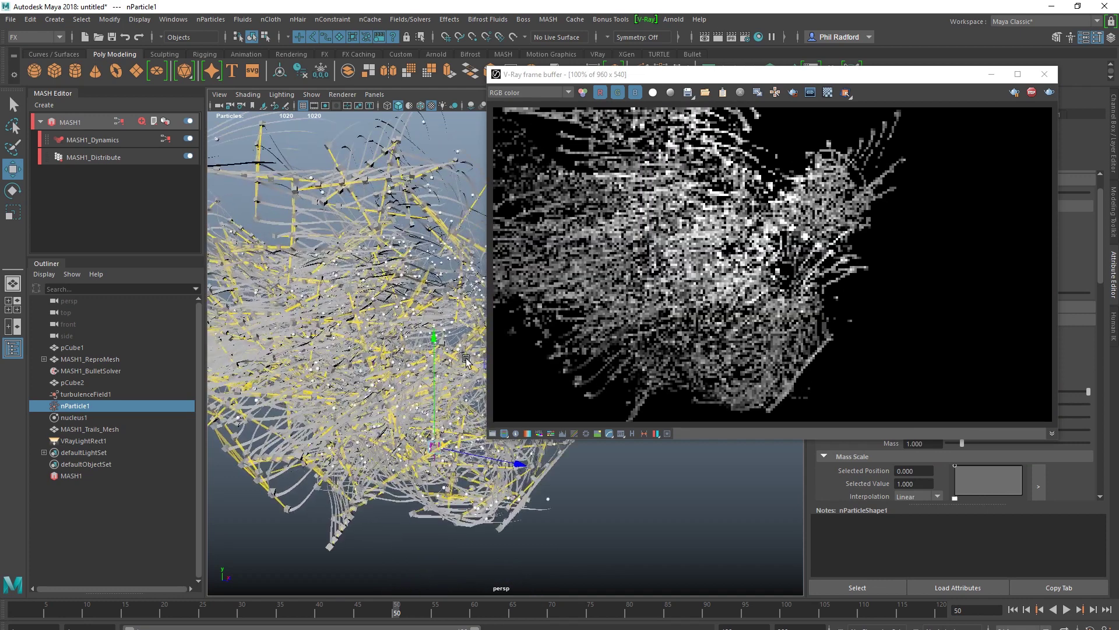
left_click_drag(466, 360, 381, 357, "alt")
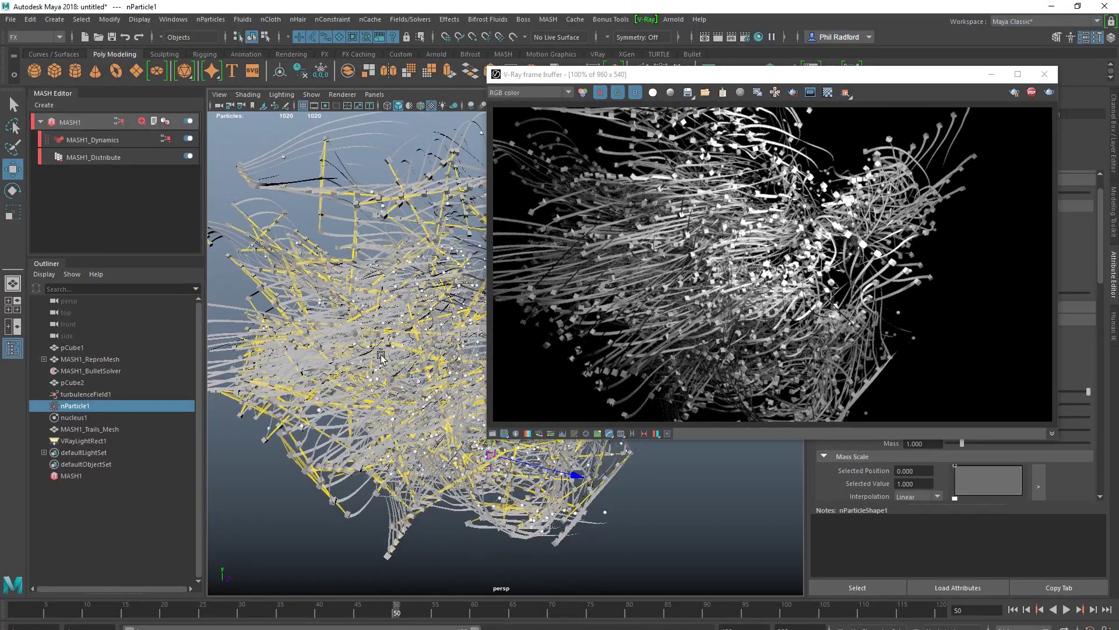
Enable depth of field in the V-Ray camera overrides and reduce its aperture to 0.255.
left_click(745, 38)
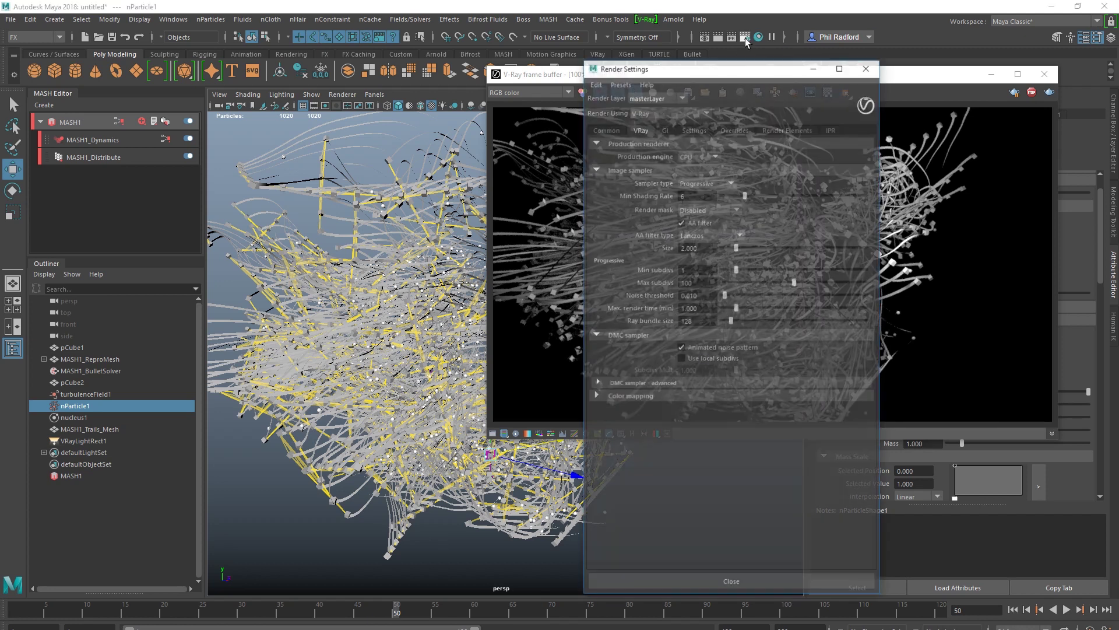
left_click(732, 131)
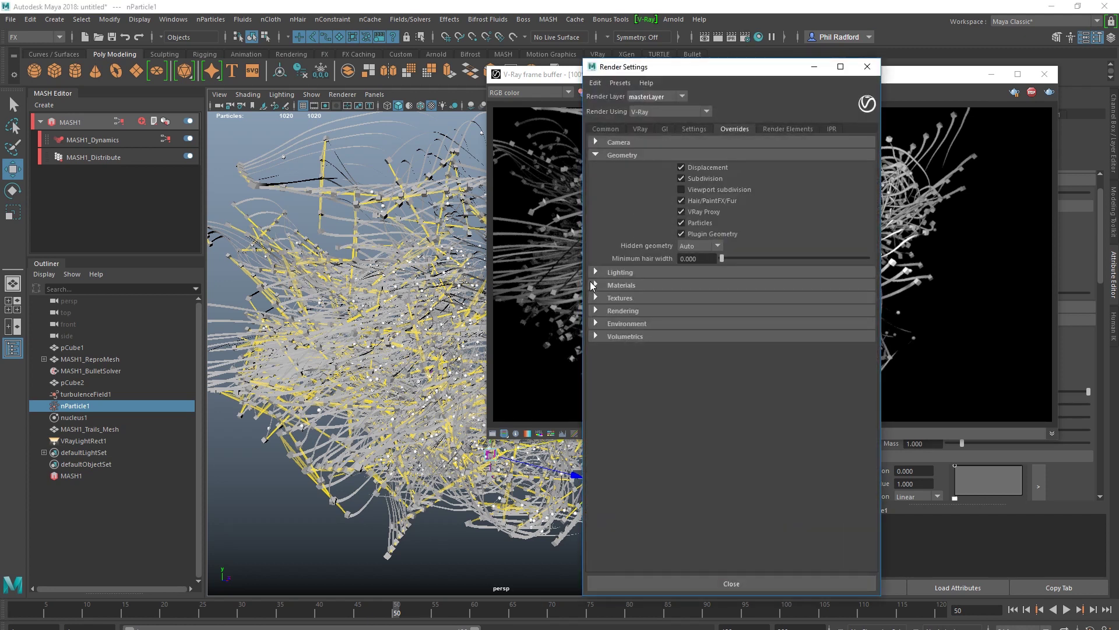
left_click(619, 143)
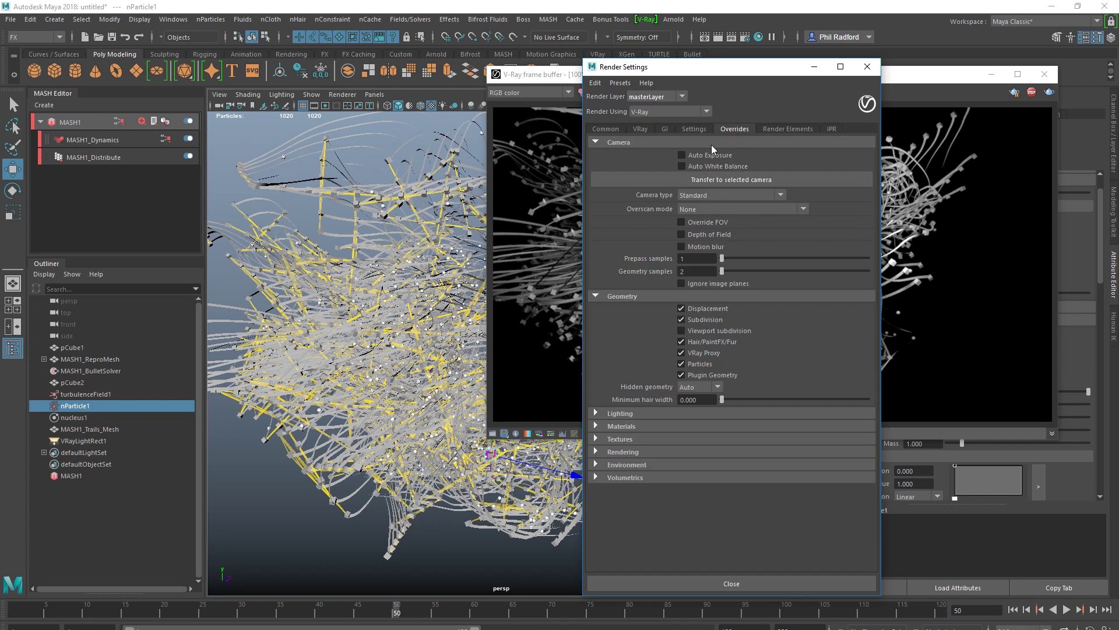
left_click(709, 233)
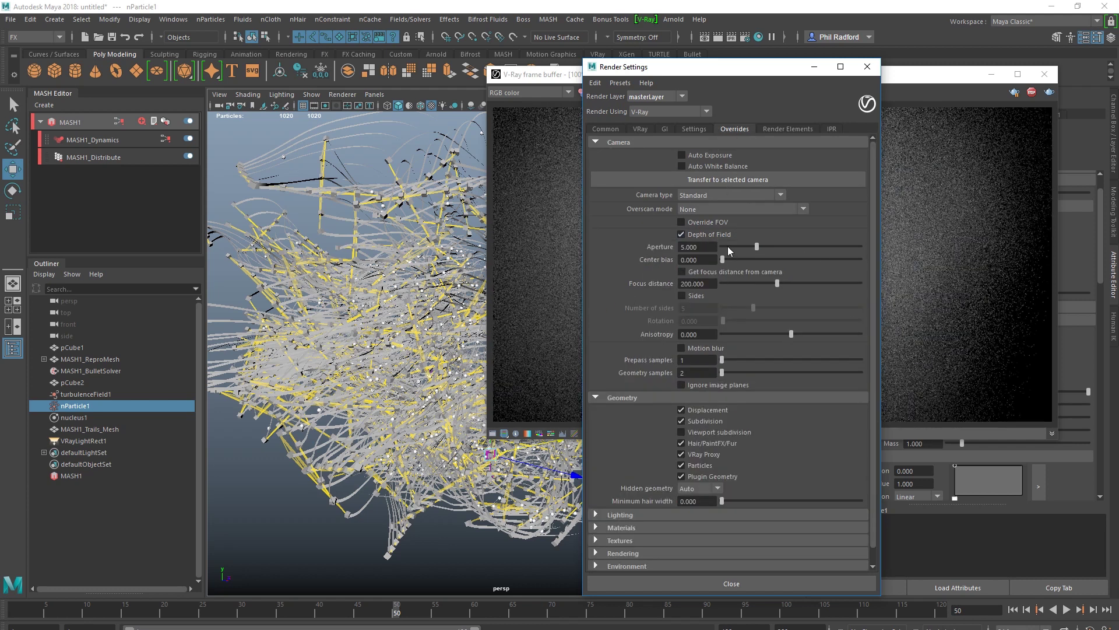
left_click_drag(727, 249, 724, 249)
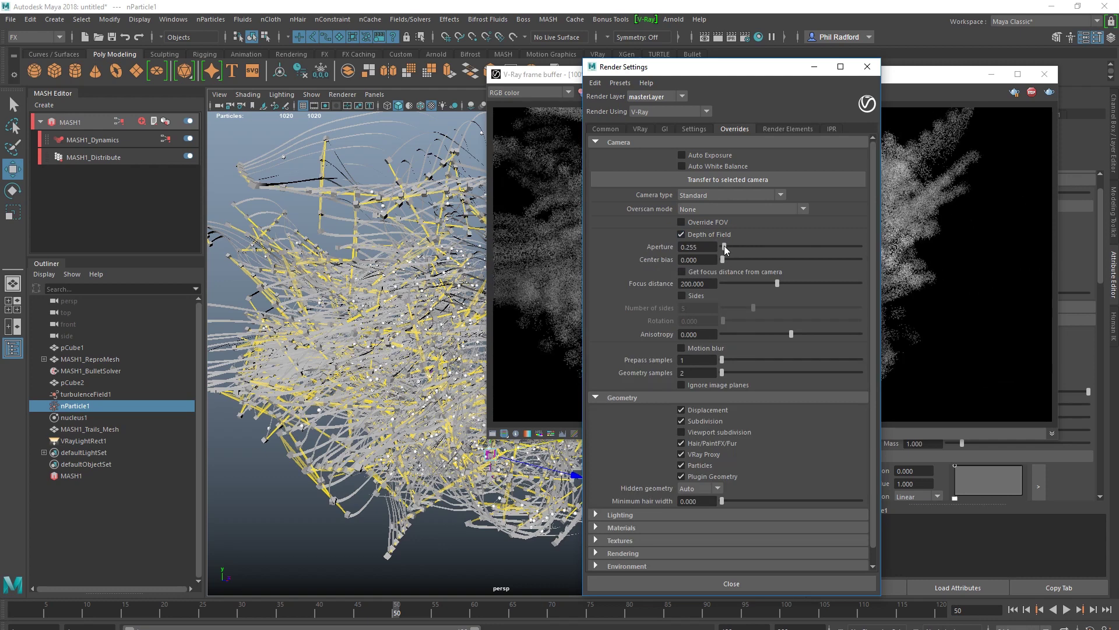
Set the depth-of-field focus point on the trails and cubes just above the centre of the V-Ray render.
left_click_drag(716, 72, 10, 148)
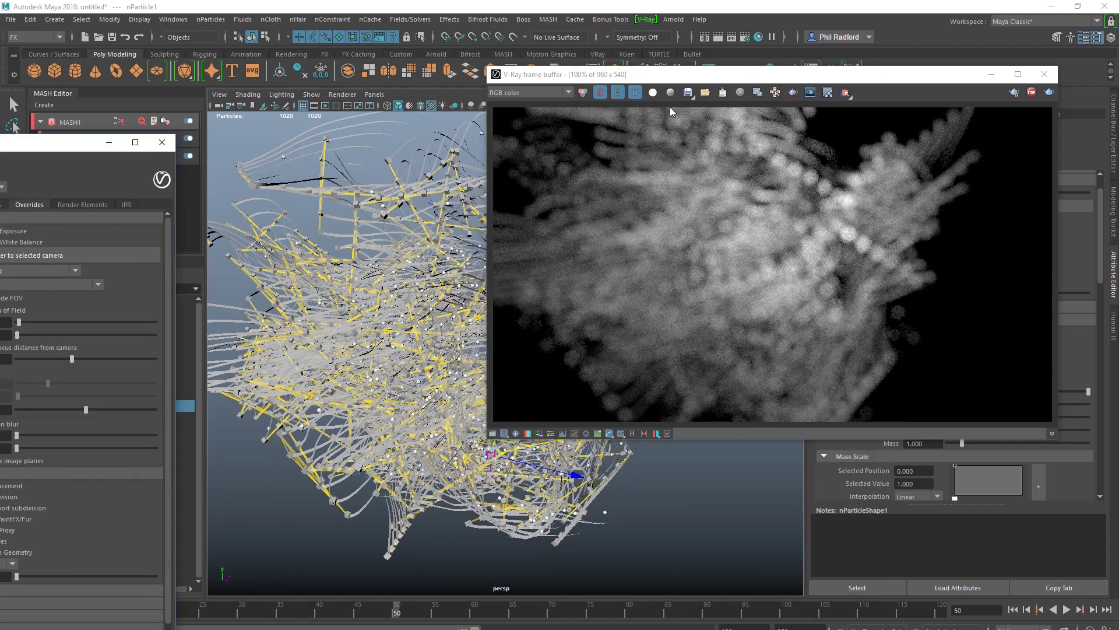
left_click_drag(681, 79, 668, 74)
left_click_drag(373, 378, 397, 379, "alt")
right_click_drag(396, 379, 428, 380, "alt")
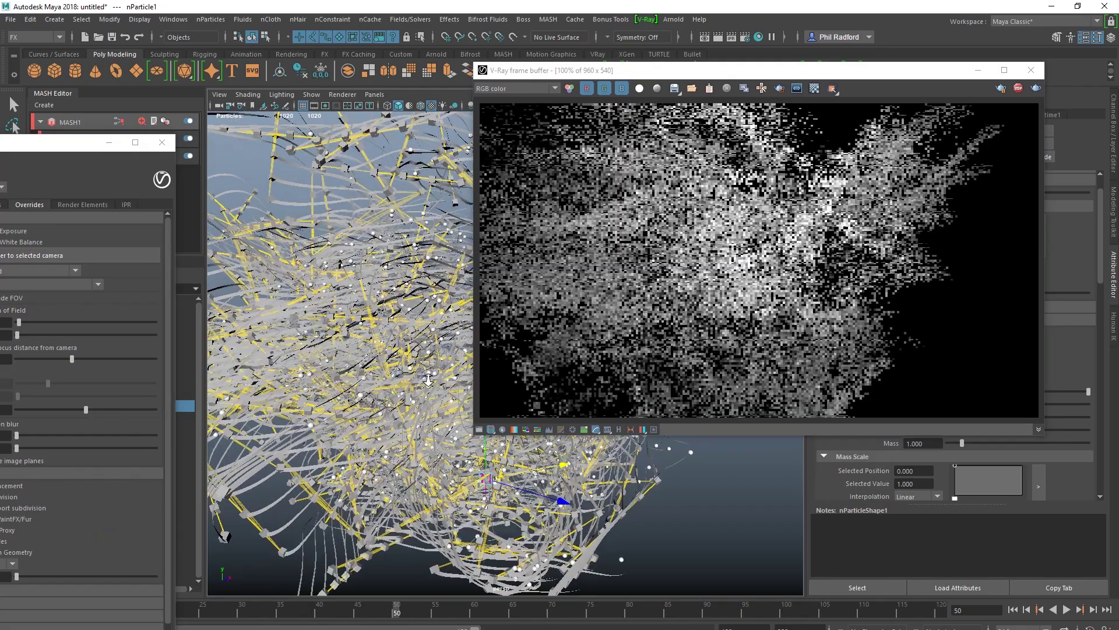
left_click_drag(427, 380, 389, 382, "alt")
right_click_drag(389, 383, 391, 383, "alt")
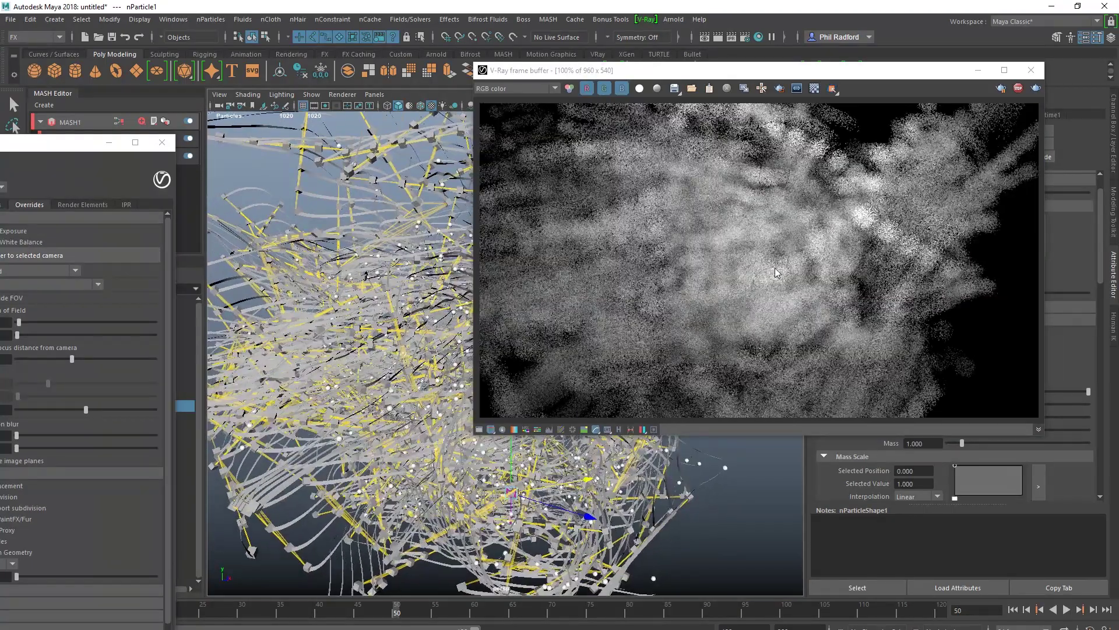
right_click(767, 257)
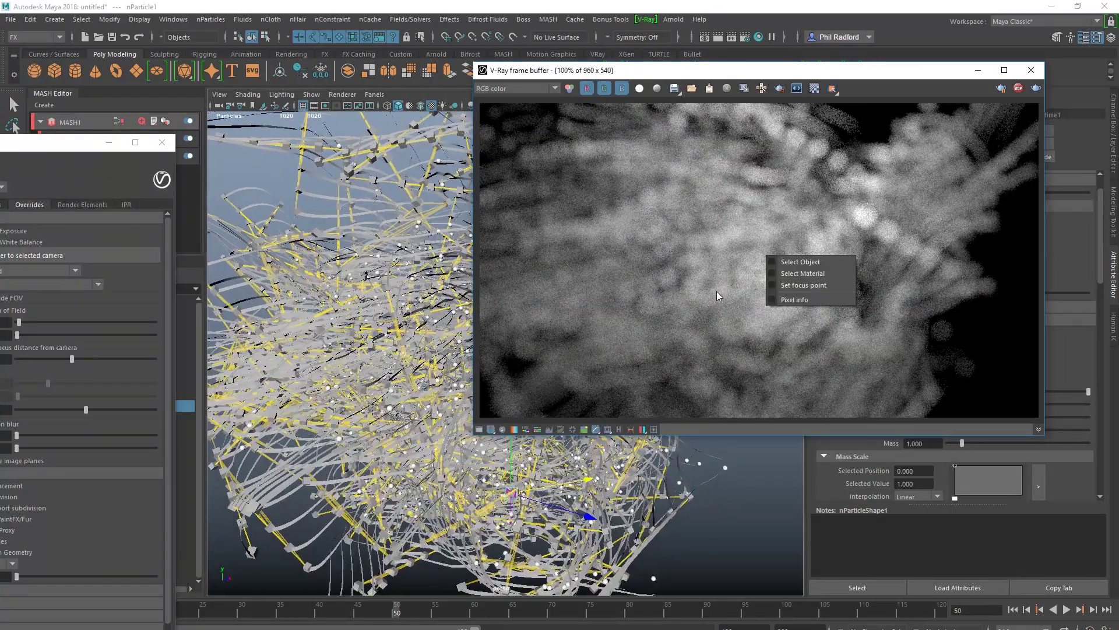
left_click(804, 286)
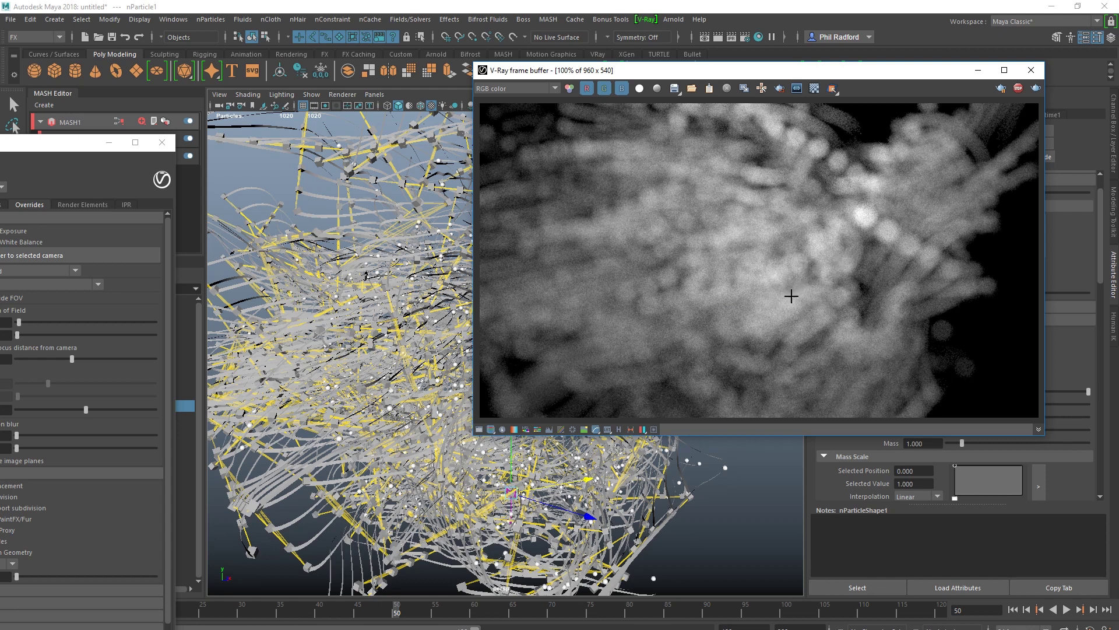
right_click(750, 274)
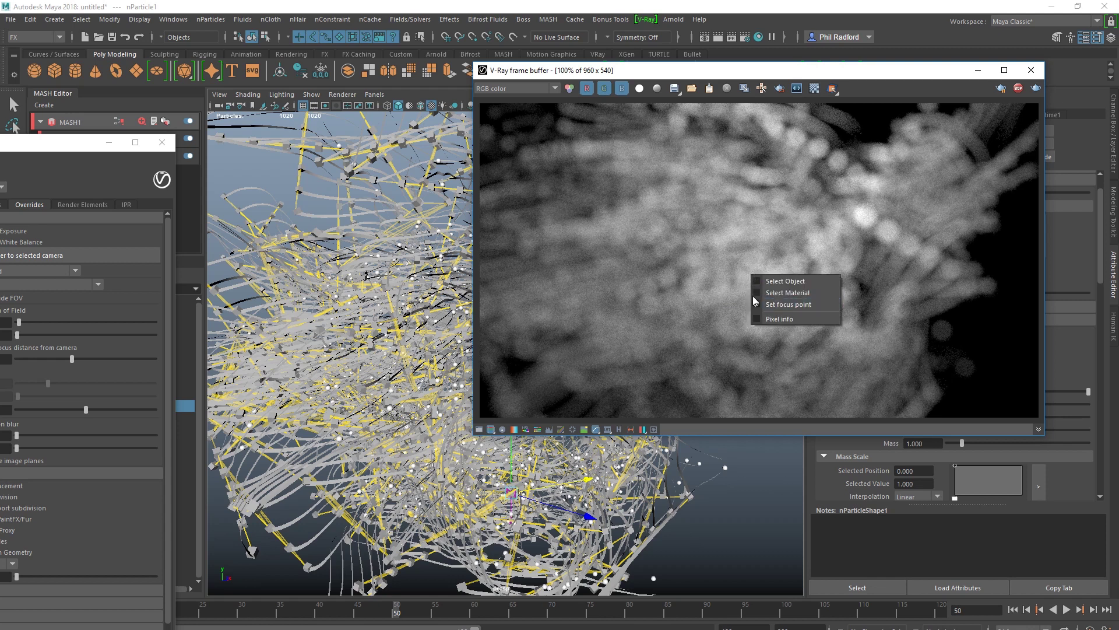
left_click(819, 240)
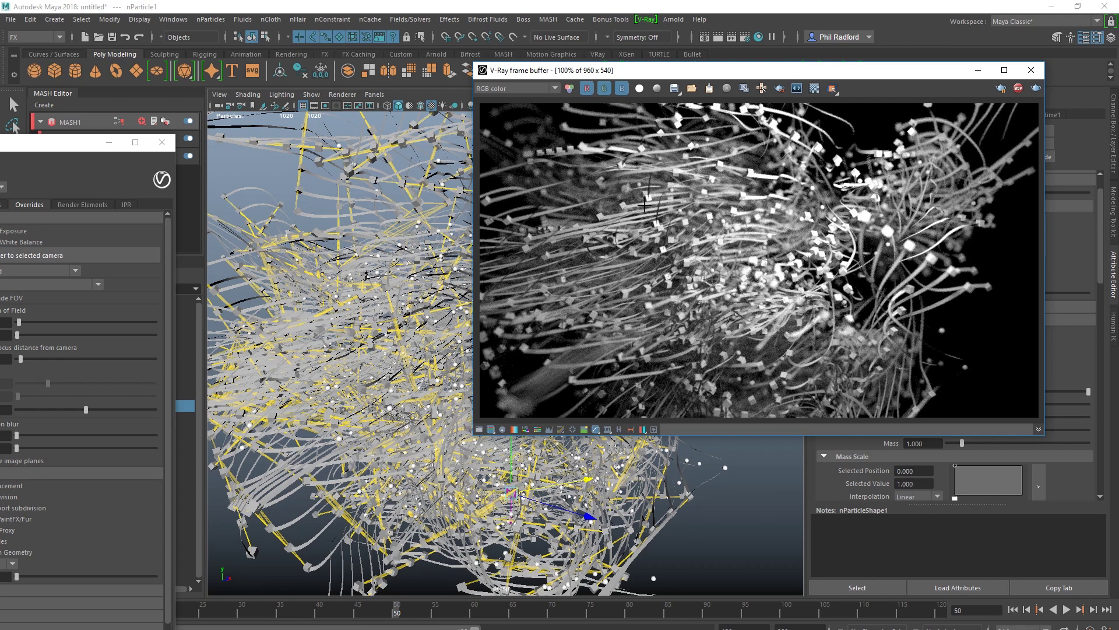
Enlarge the V-Ray frame buffer and refocus the closer view on the bright cubes near the middle of the cluster.
left_click_drag(475, 434, 215, 606)
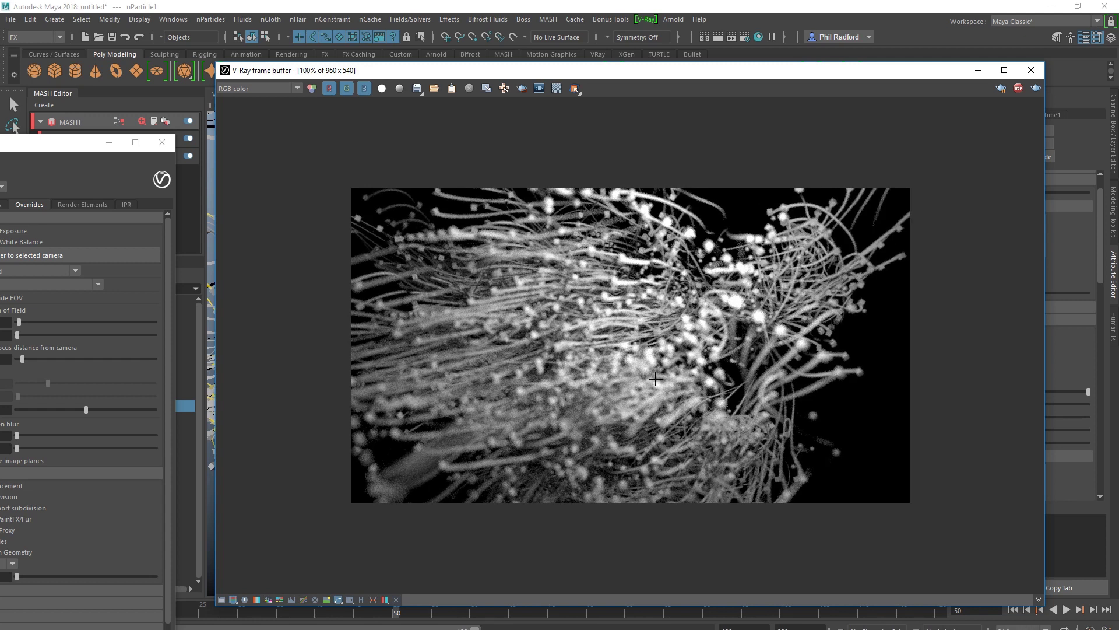
left_click_drag(611, 75, 770, 79)
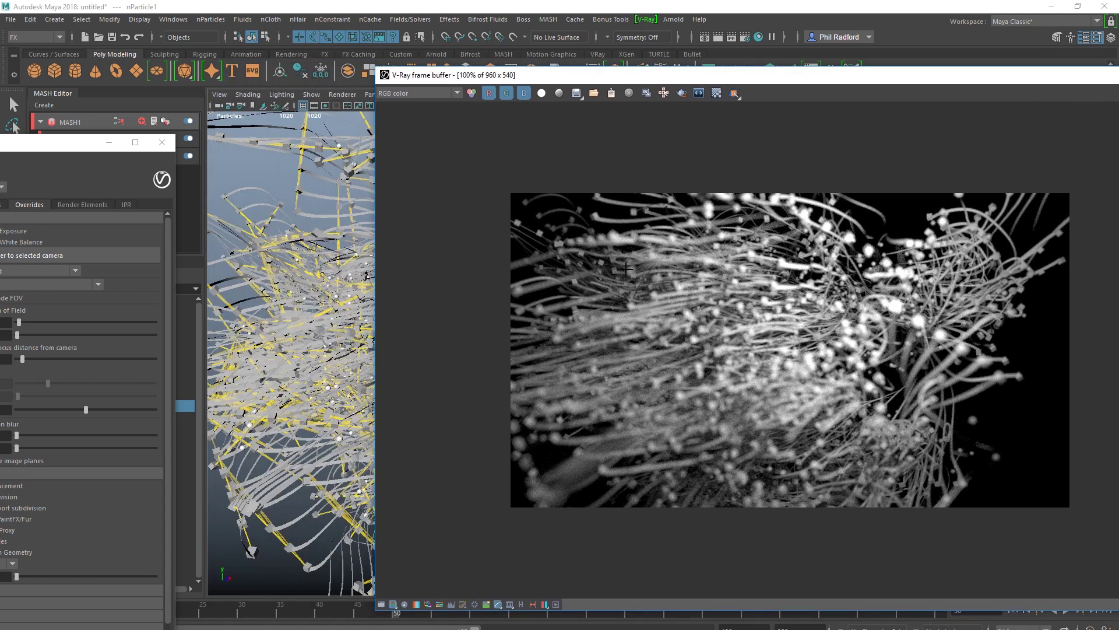
left_click(322, 337)
mouse_move(322, 337)
right_mouse_down("alt")
mouse_move(353, 337)
mouse_move(341, 337)
right_mouse_up("alt")
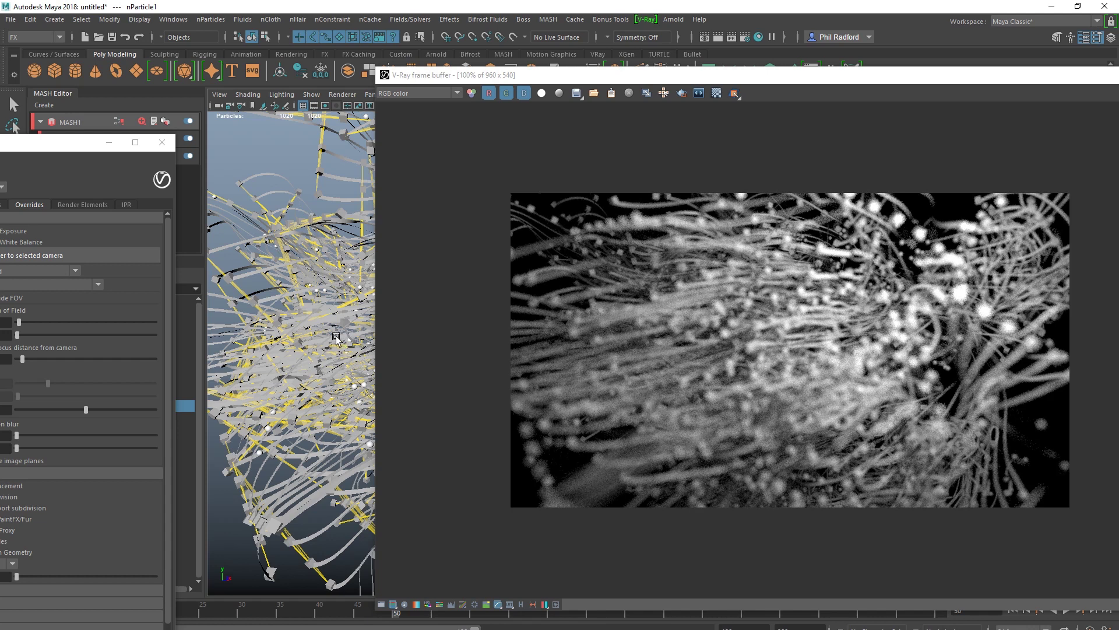
left_click(815, 368)
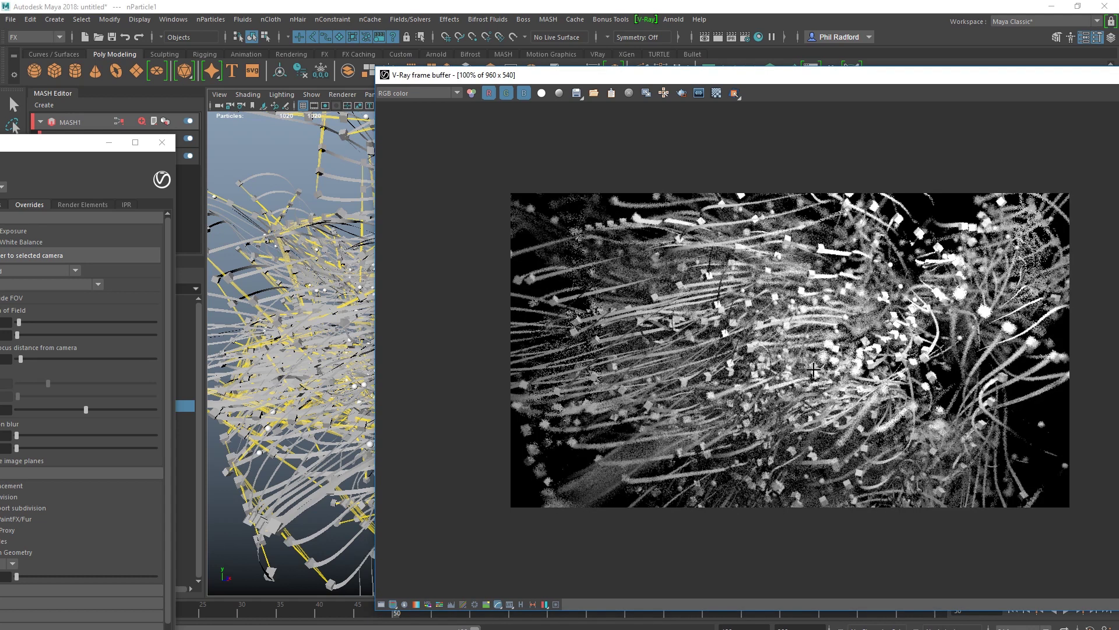
left_click_drag(792, 68, 581, 115)
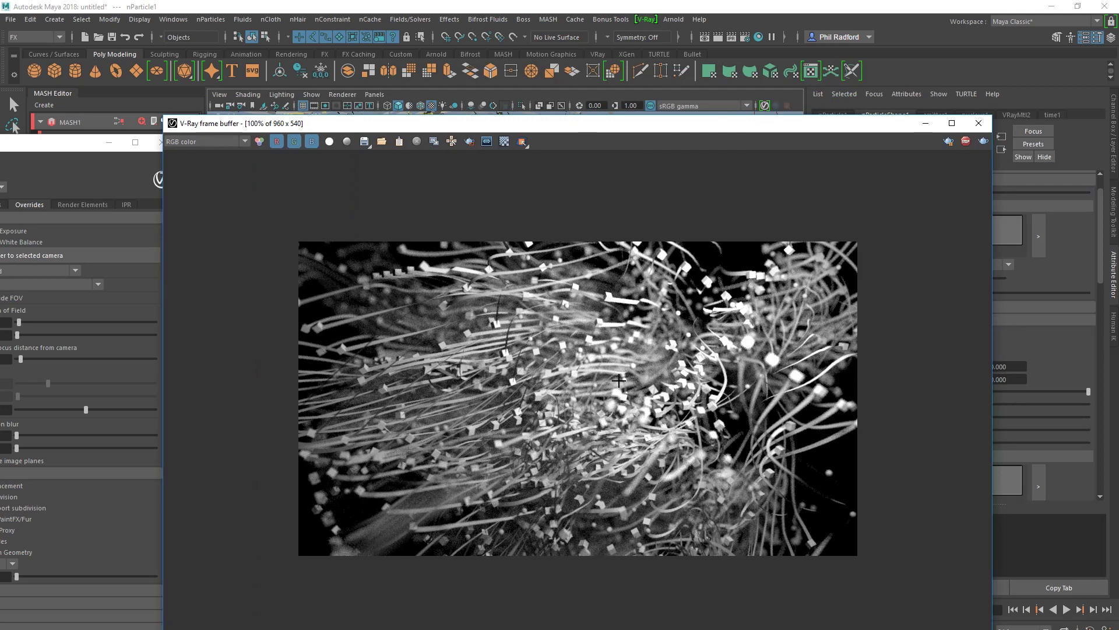
Set the render resolution to 1080 wide by 1080 high and close the render settings.
left_click(745, 37)
left_click_drag(59, 152, 607, 71)
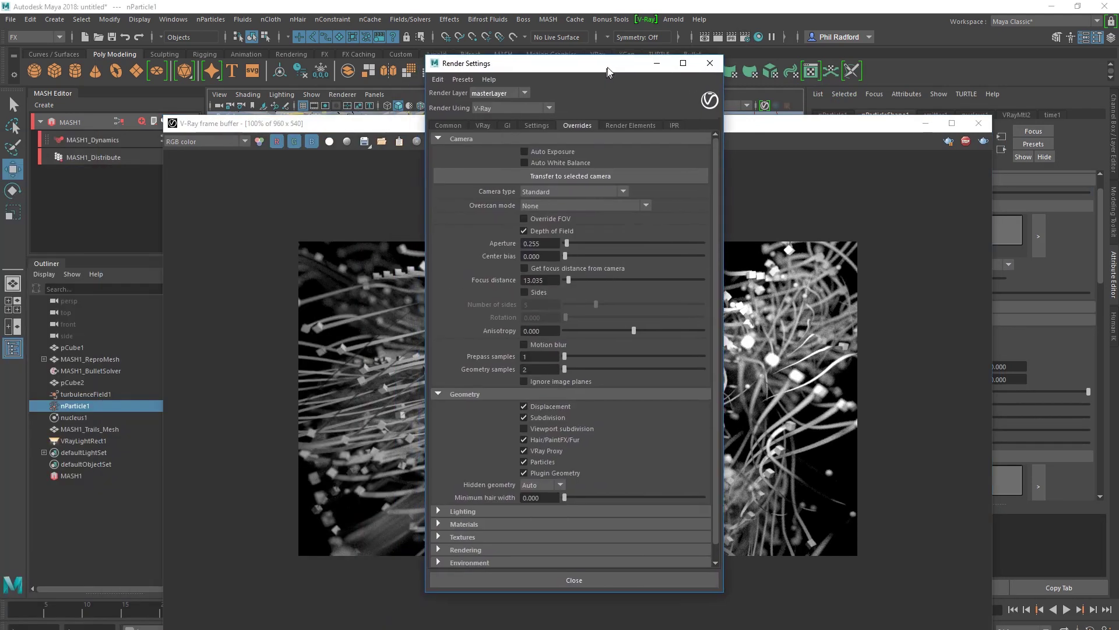
left_click(459, 123)
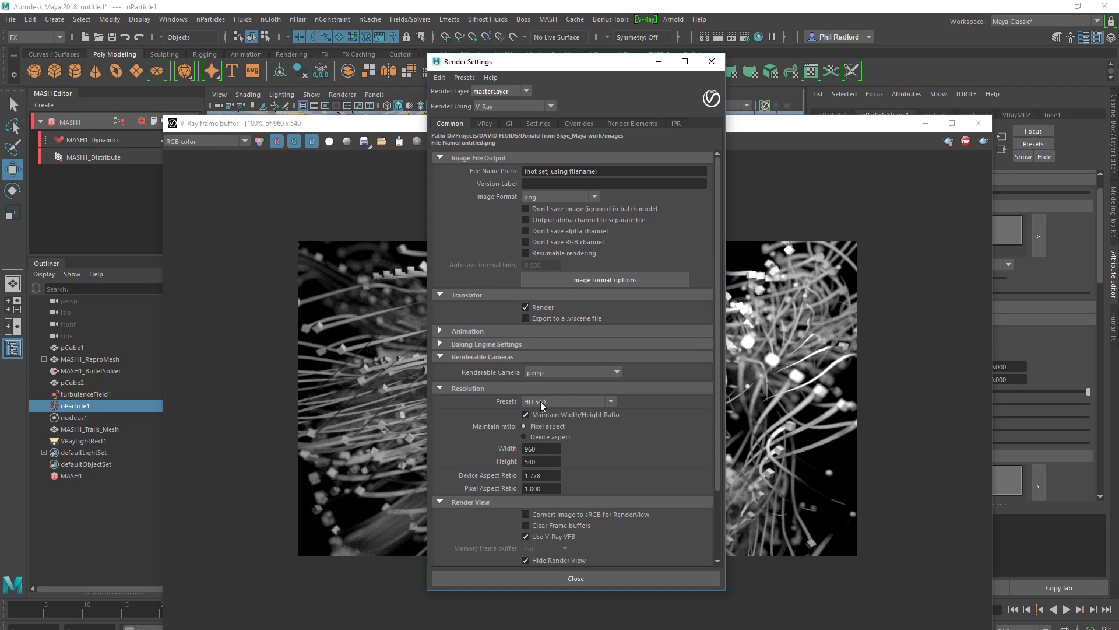
double_click(541, 449)
type("1080")
double_click(542, 461)
type("1080")
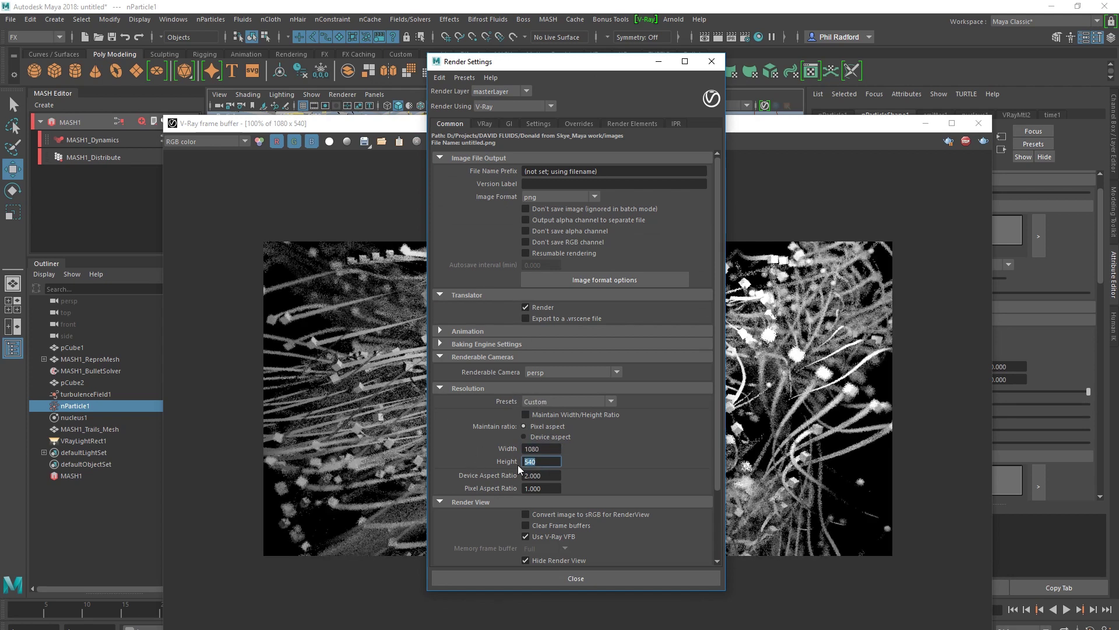
key("Return")
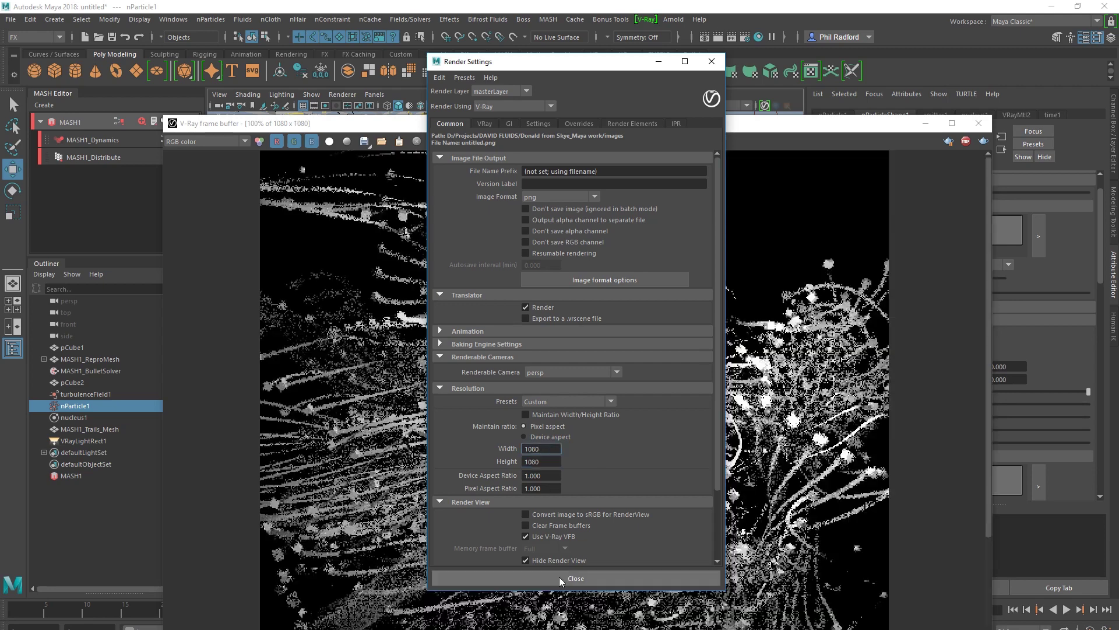
left_click(559, 576)
Show the whole square render at 50% in the V-Ray frame buffer and check the depth of field.
left_click_drag(600, 124, 580, 54)
scroll(767, 439, "down", 1)
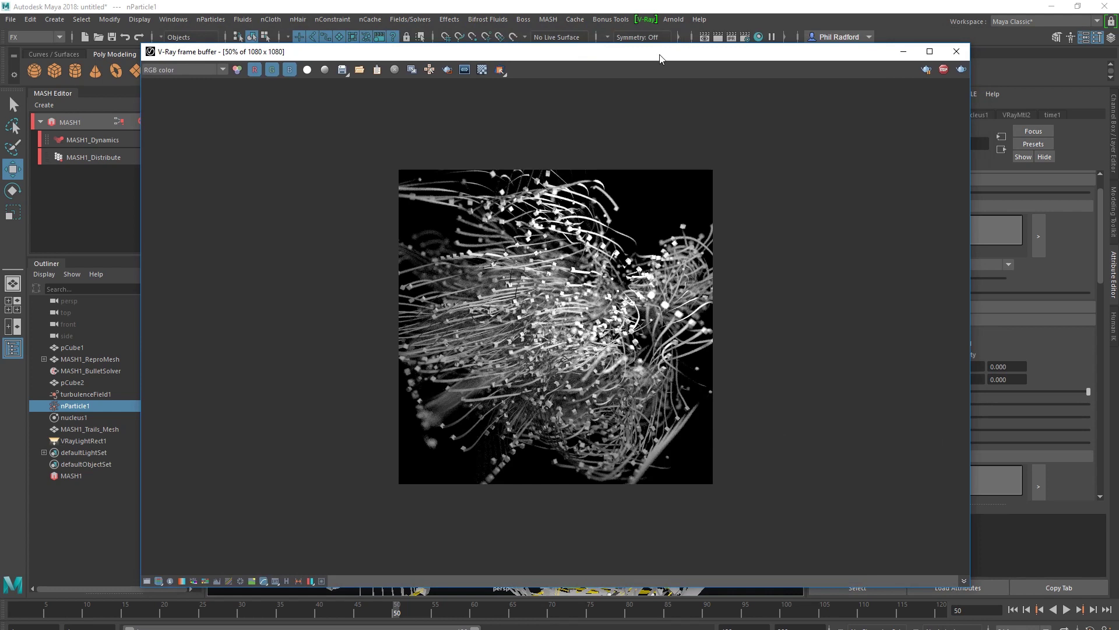
left_click_drag(660, 57, 674, 56)
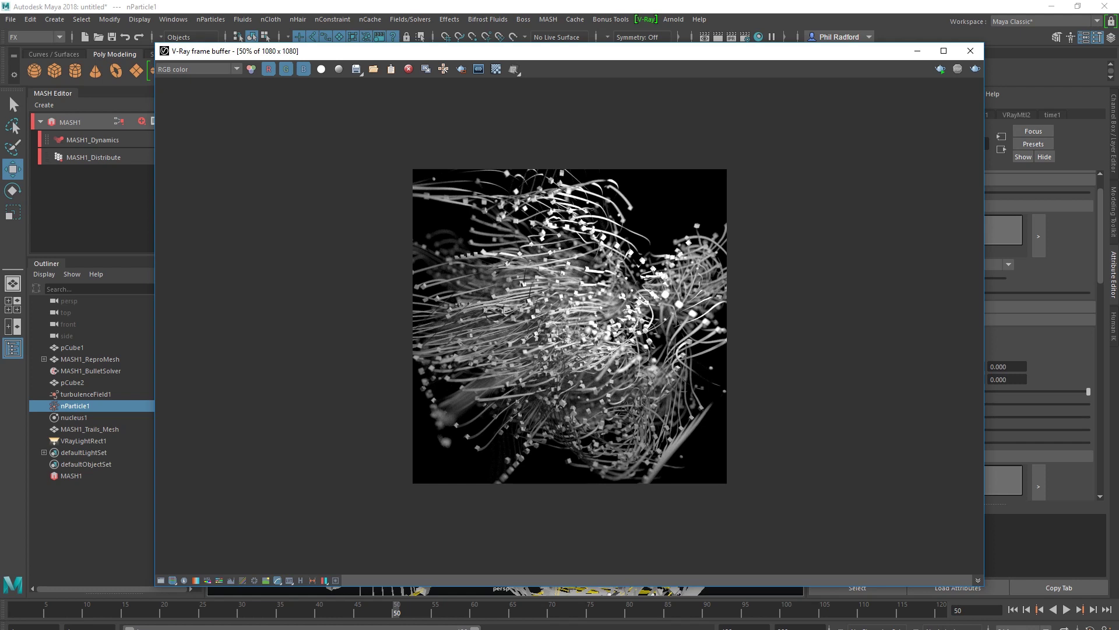
Switch to the web browser and open the mayaguy.com website.
left_click_drag(1118, 24, 63, 53)
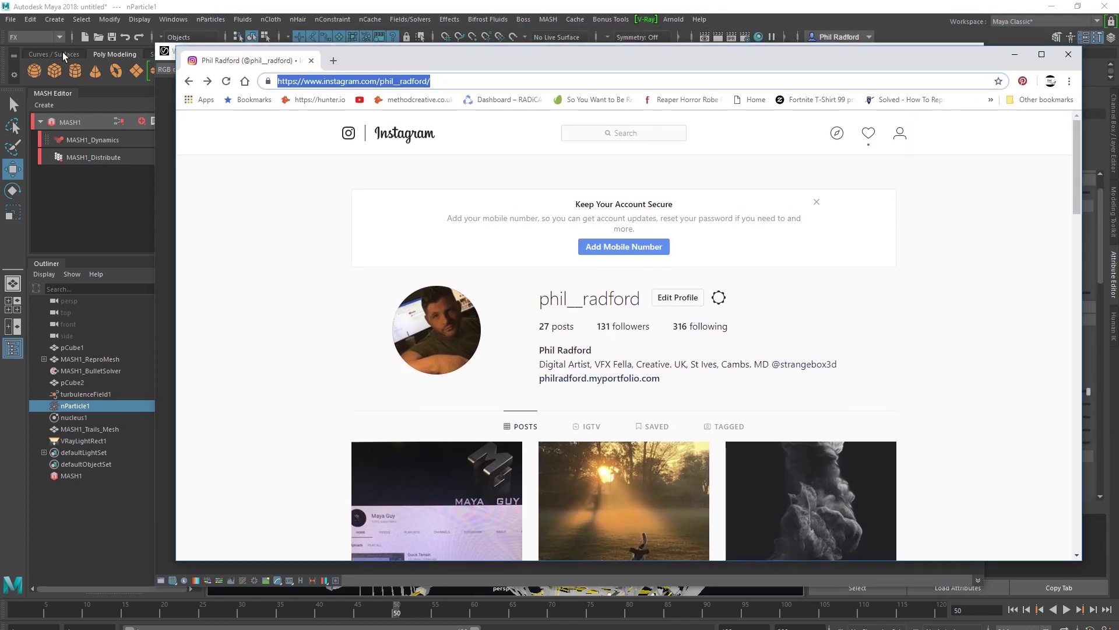
type("mayaguy.")
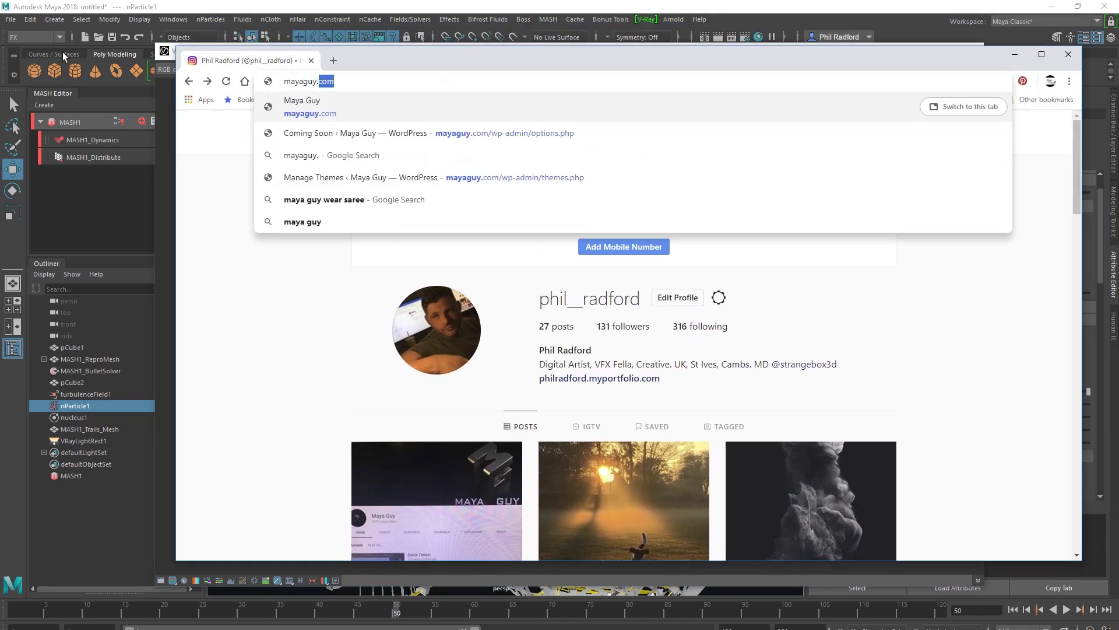
key("Return")
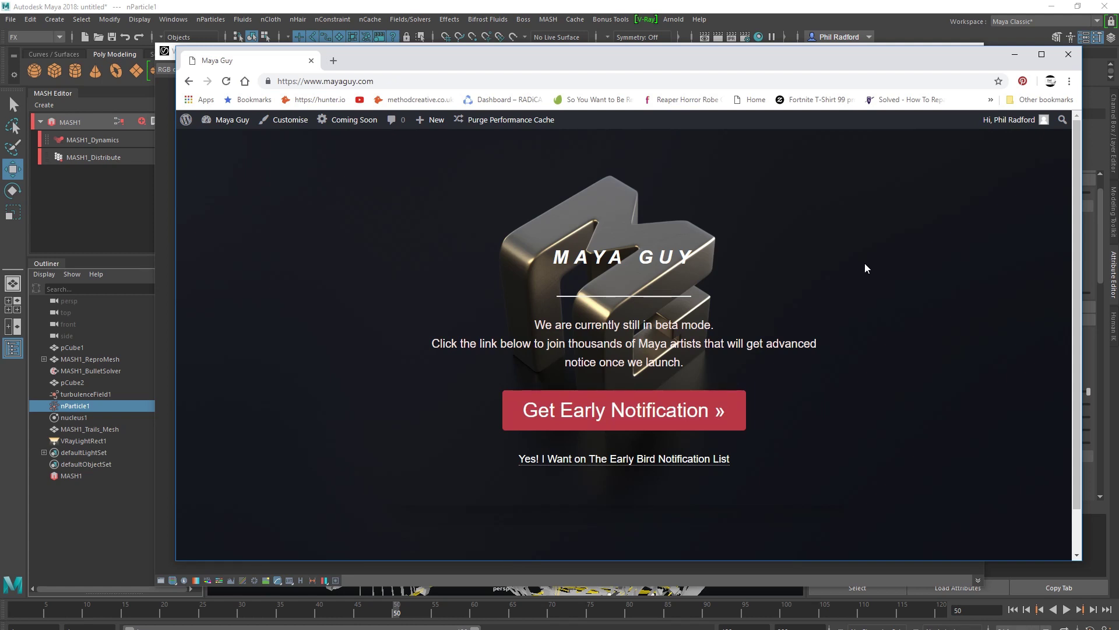
left_click_drag(838, 58, 805, 71)
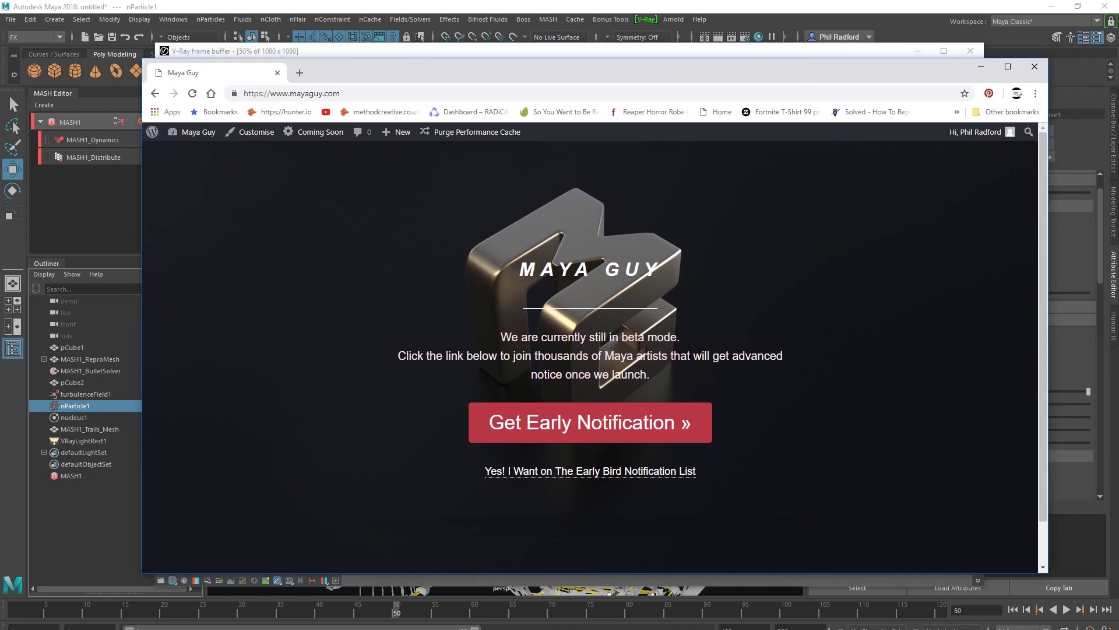